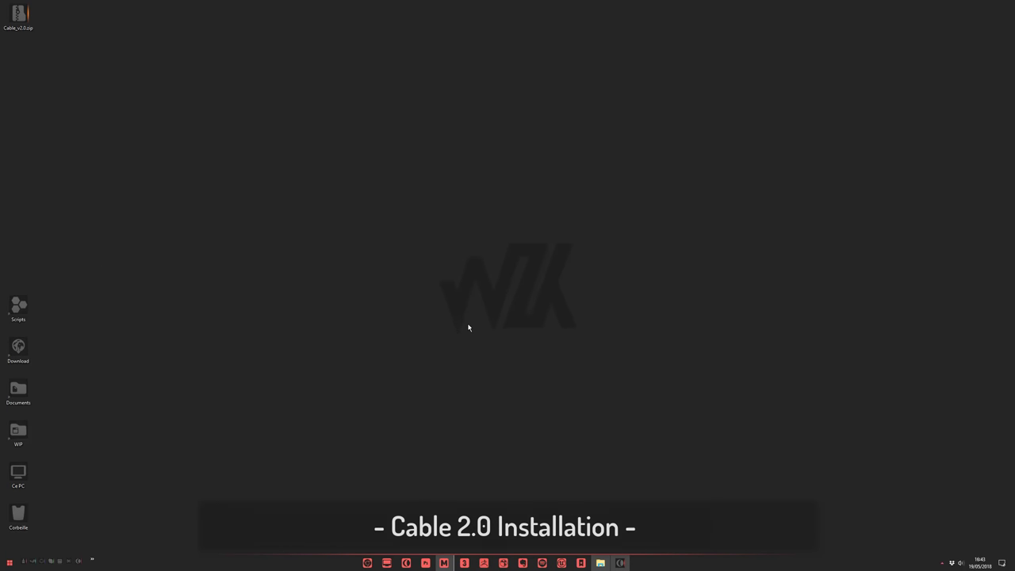
Move the Cable_script folder from the desktop into the scripts folder under maya > 2018 > prefs.
click(445, 562)
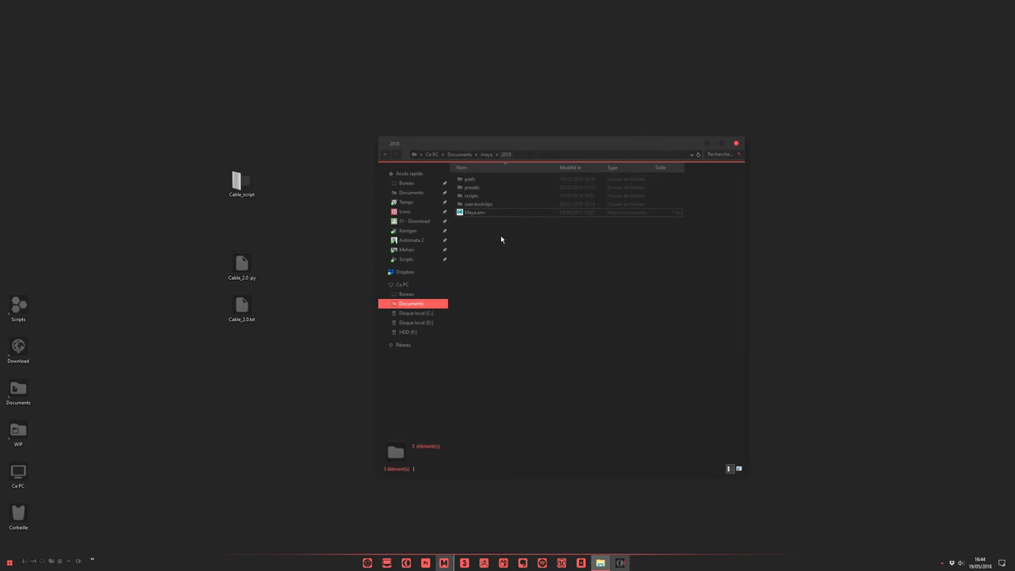
double_click(473, 182)
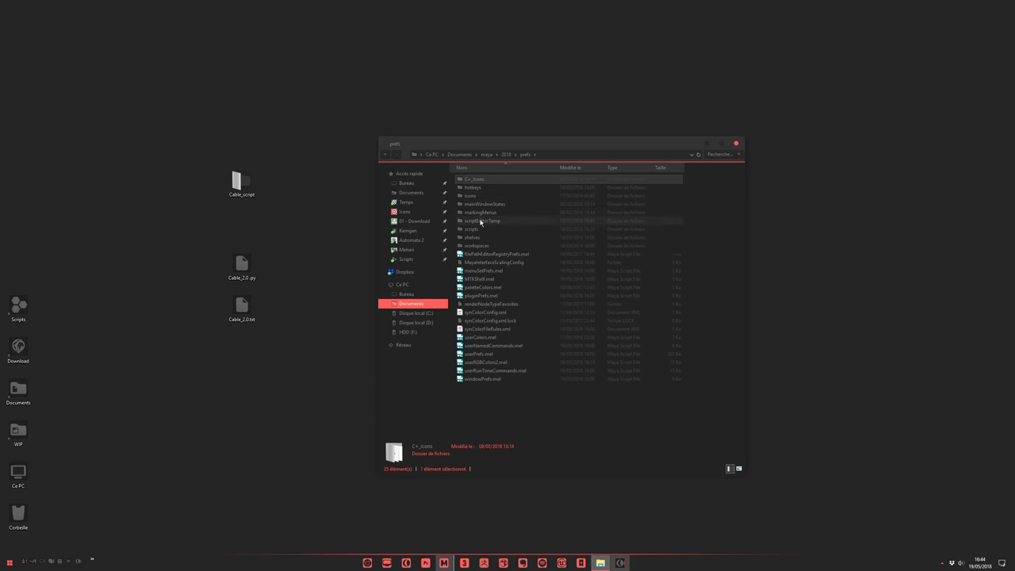
double_click(473, 229)
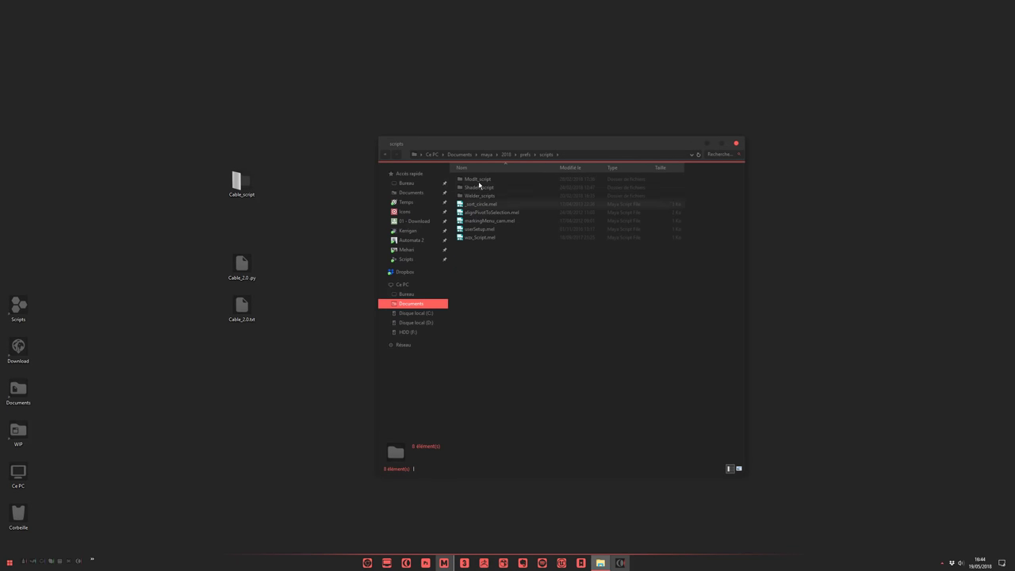
drag(253, 179, 466, 249)
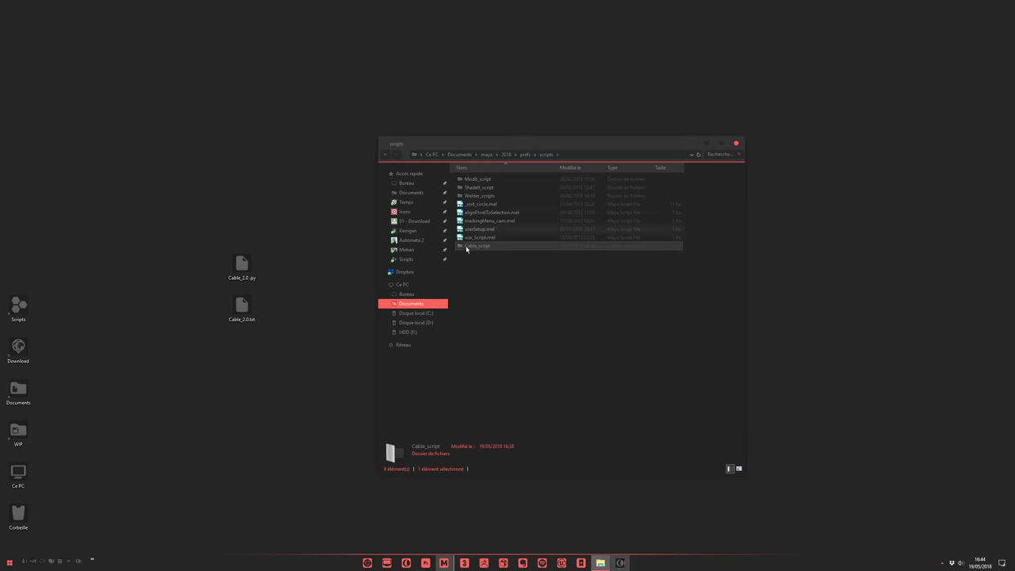
click(553, 289)
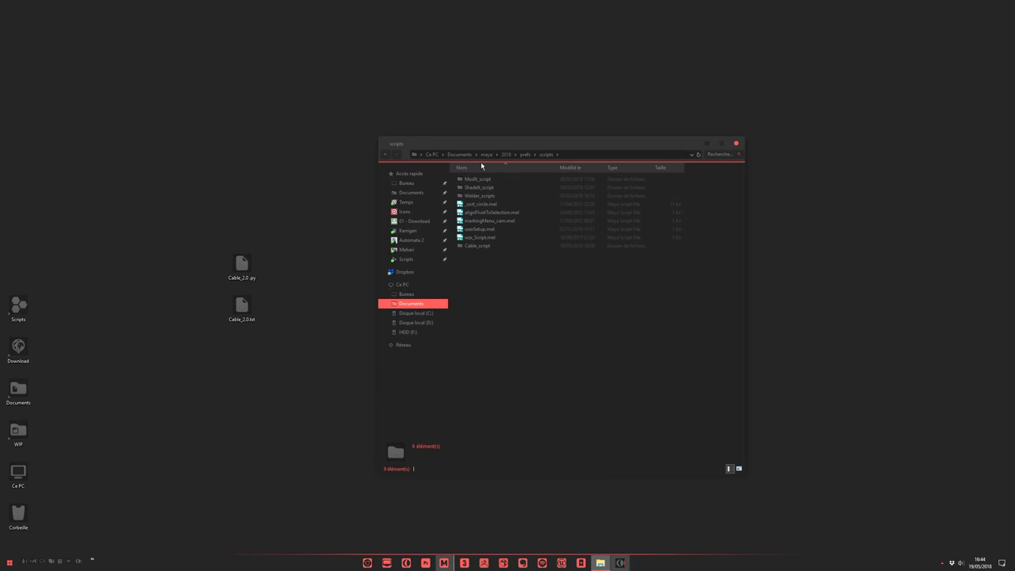
drag(492, 145, 454, 150)
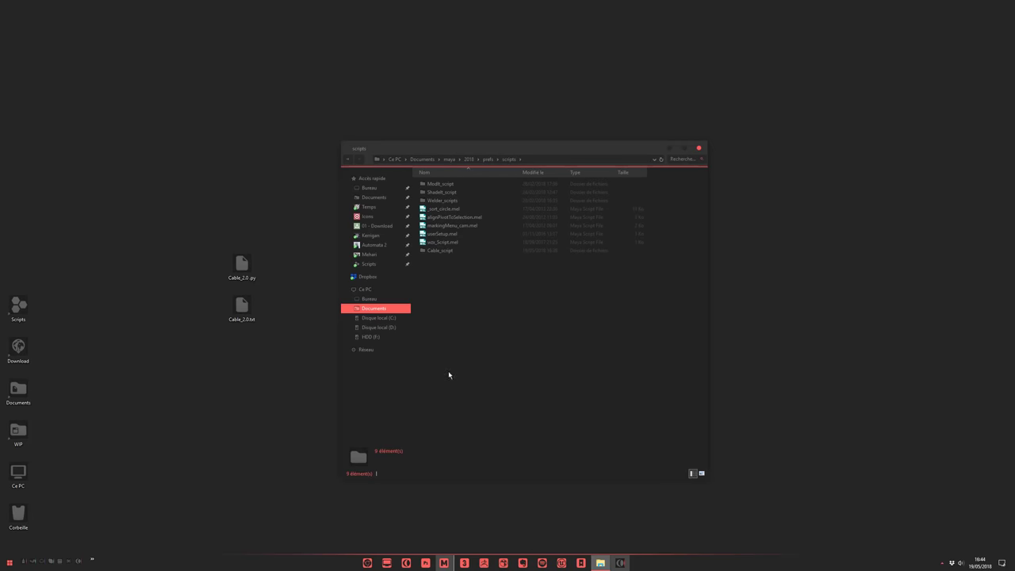
Switch to Maya and add a new Python tab in the Script Editor.
mouse_move(444, 562)
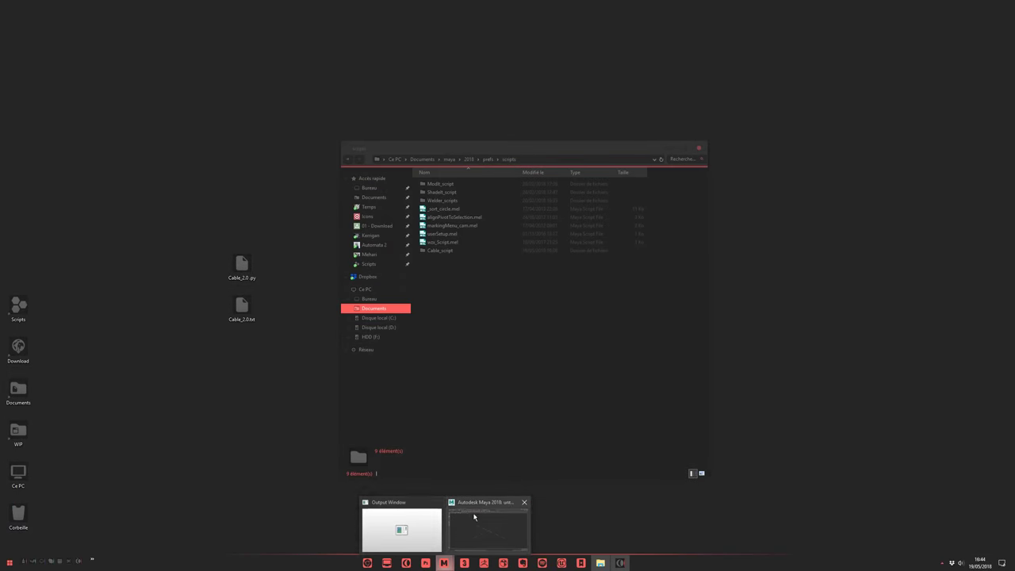
click(473, 516)
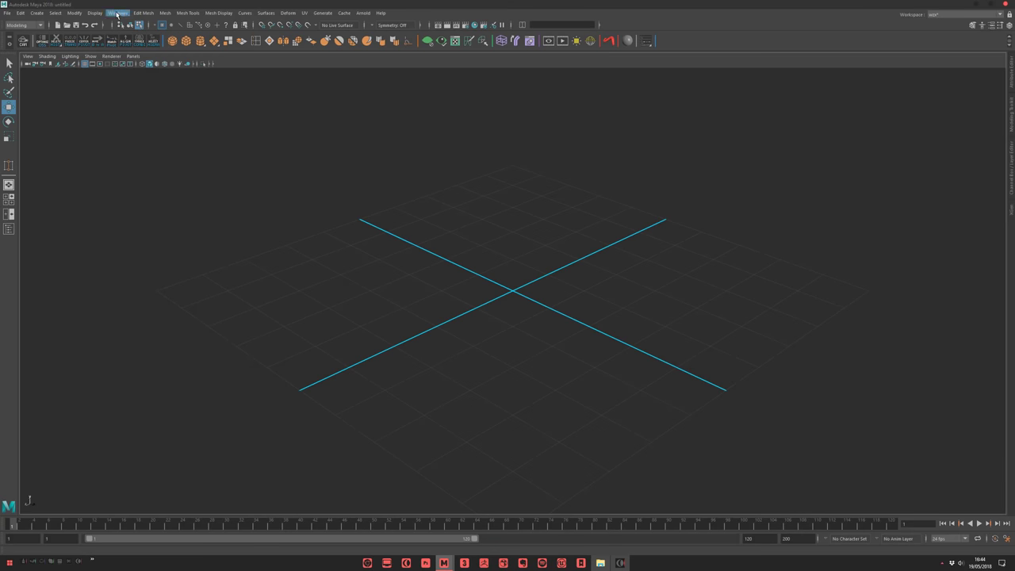
click(117, 13)
mouse_move(158, 41)
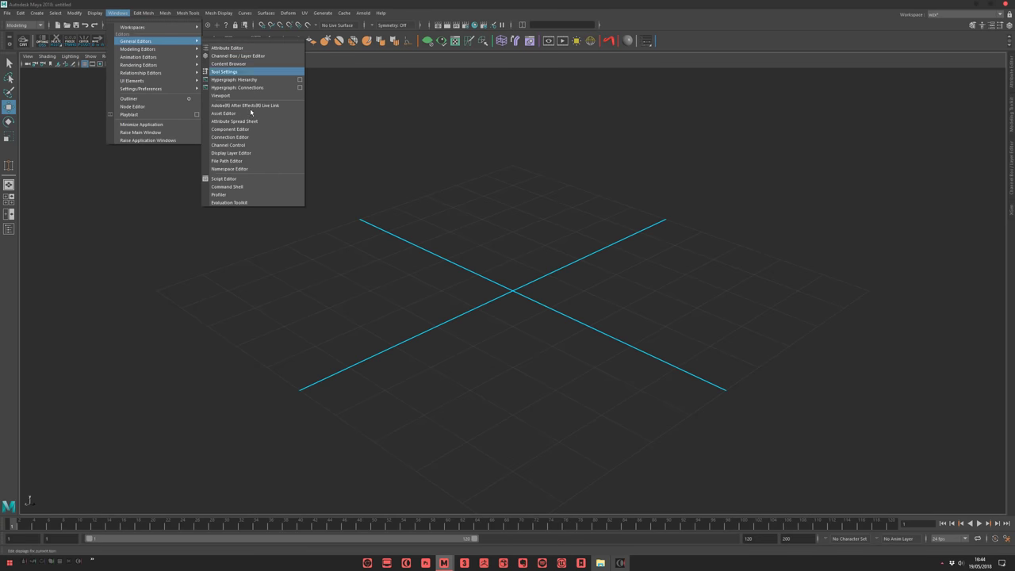
click(220, 179)
drag(256, 3, 238, 92)
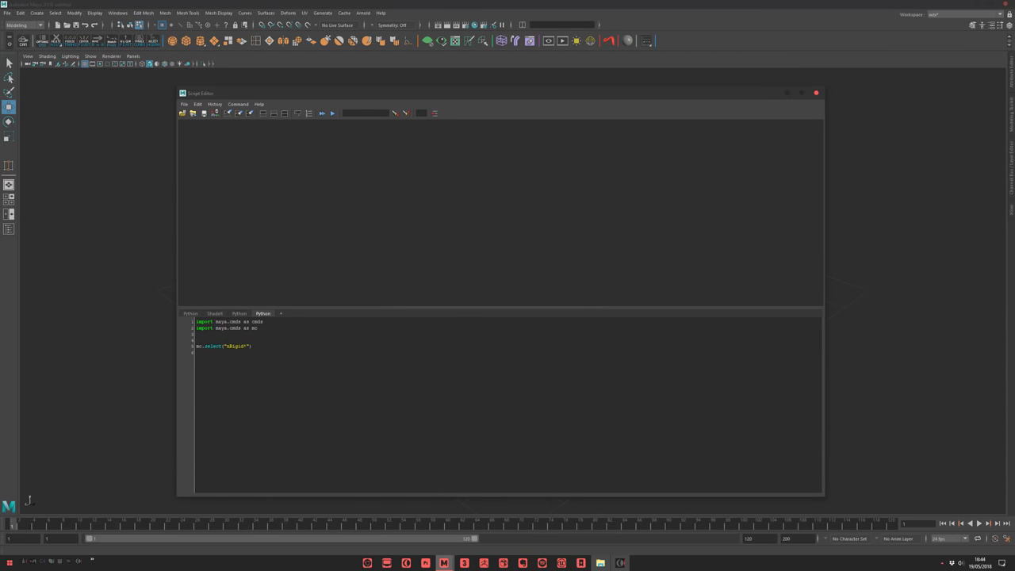
click(280, 313)
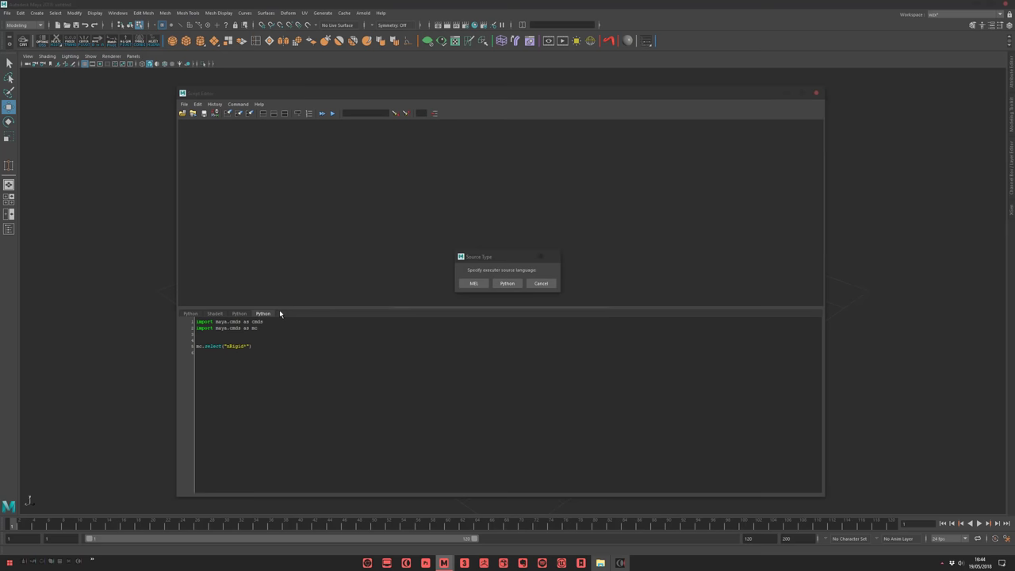
drag(471, 259, 443, 256)
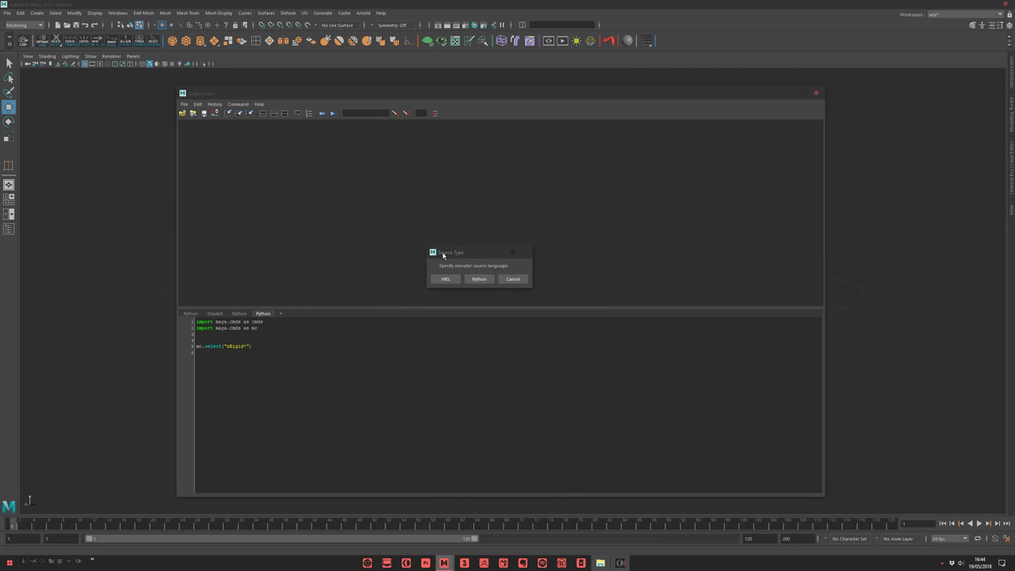
click(480, 279)
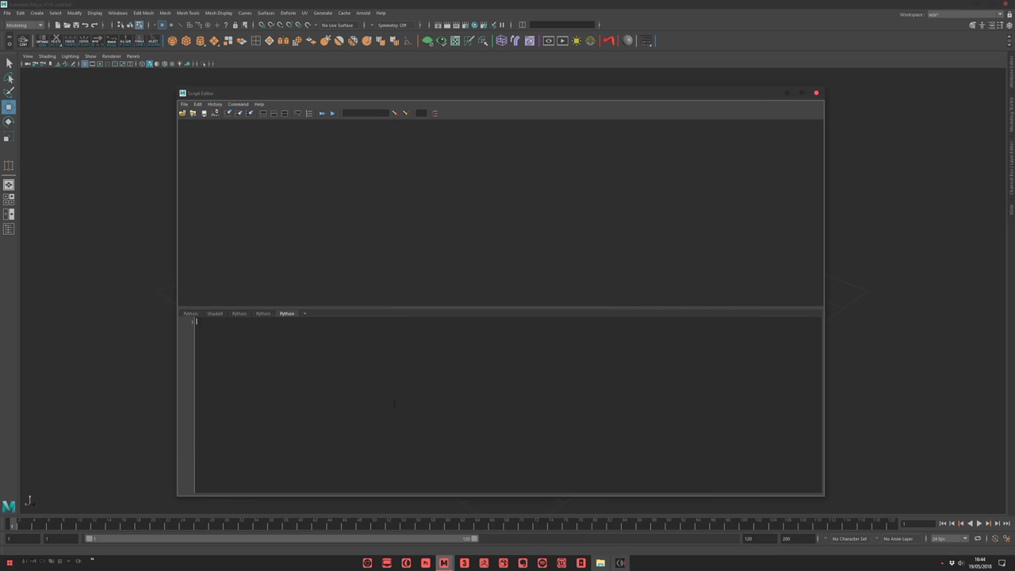
Load the Cable_2.0.py file from the desktop folder into the empty Python tab and clear the tab again.
key(alt+Tab)
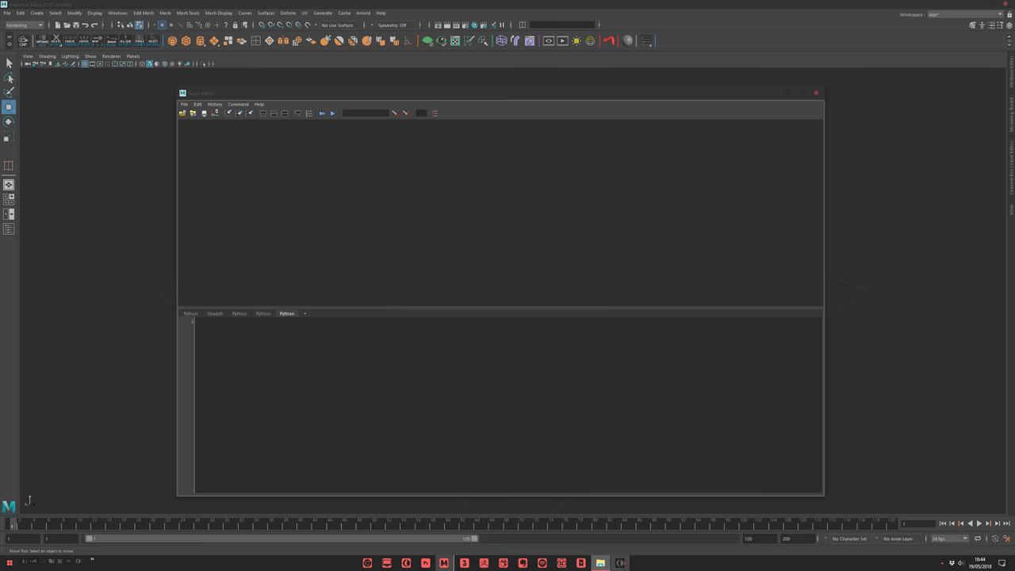
drag(0, 105, 268, 133)
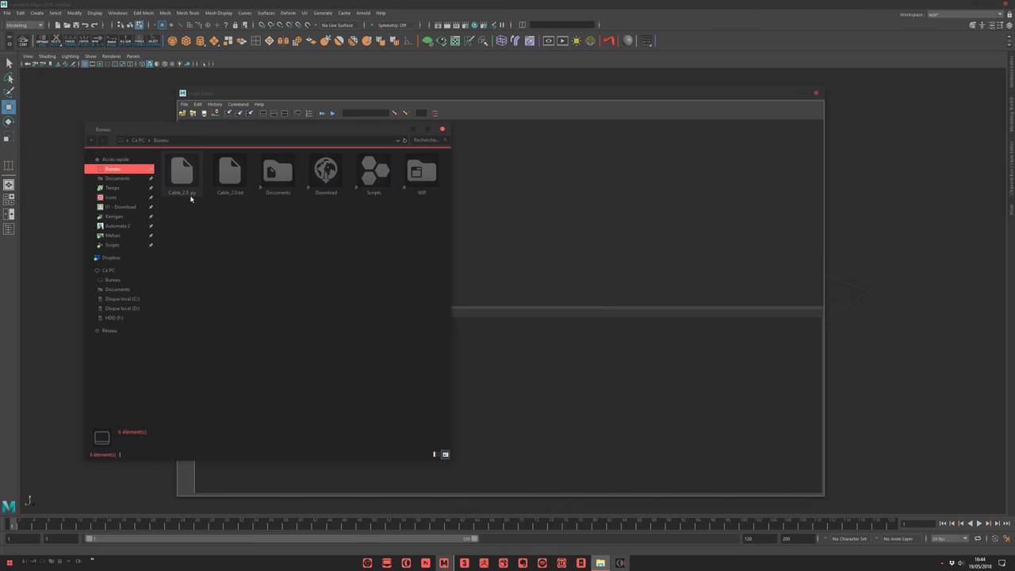
drag(182, 173, 545, 366)
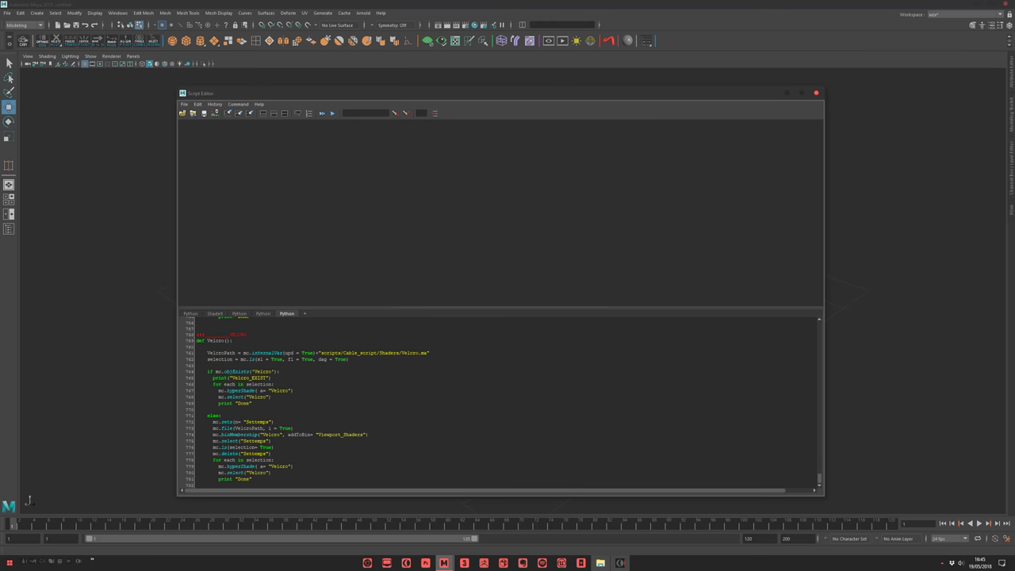
key(ctrl+a)
key(Delete)
Copy the full contents of Cable_2.0.txt from the desktop folder into the empty Python tab of Maya's Script Editor.
click(602, 563)
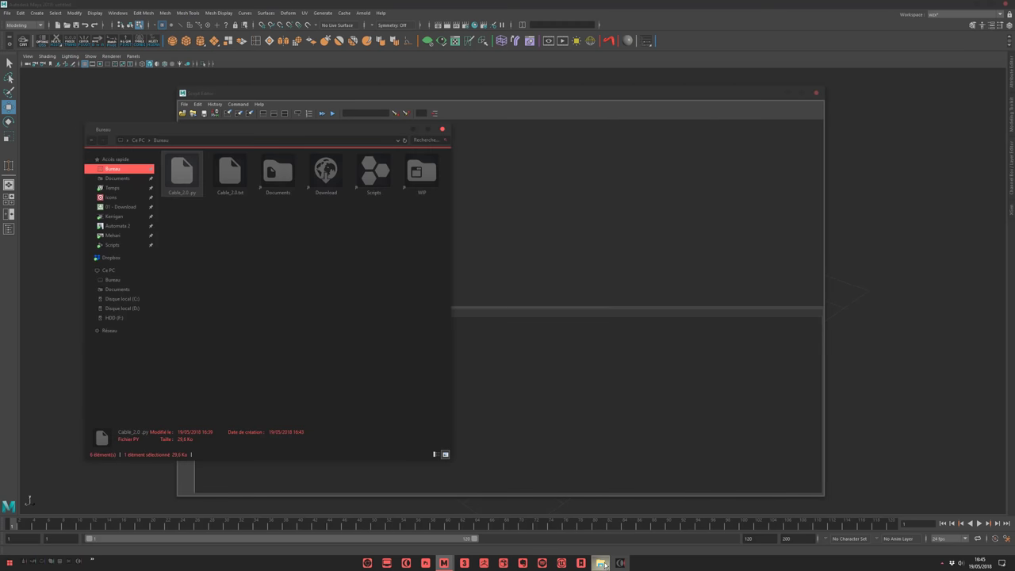
click(321, 280)
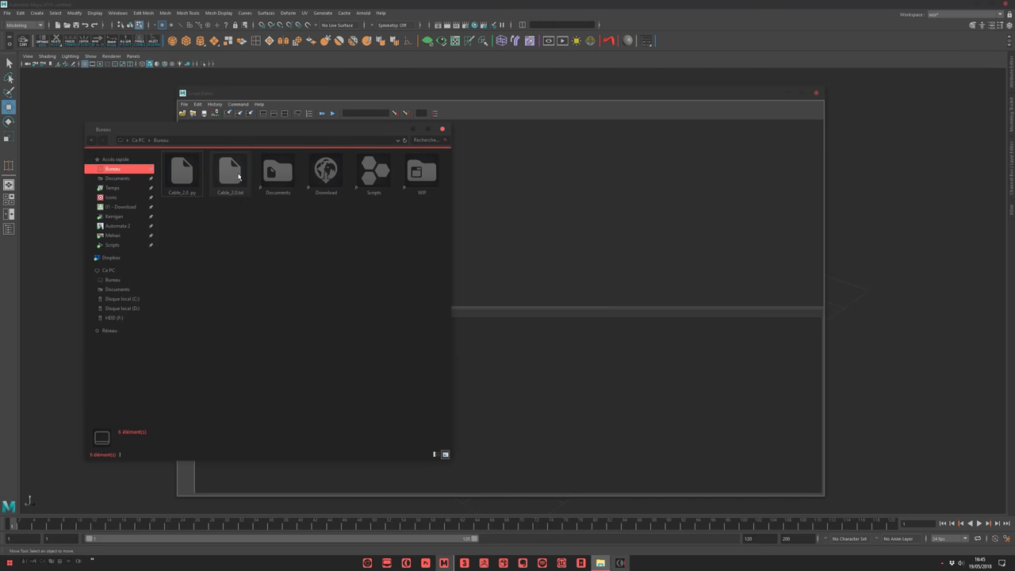
click(175, 184)
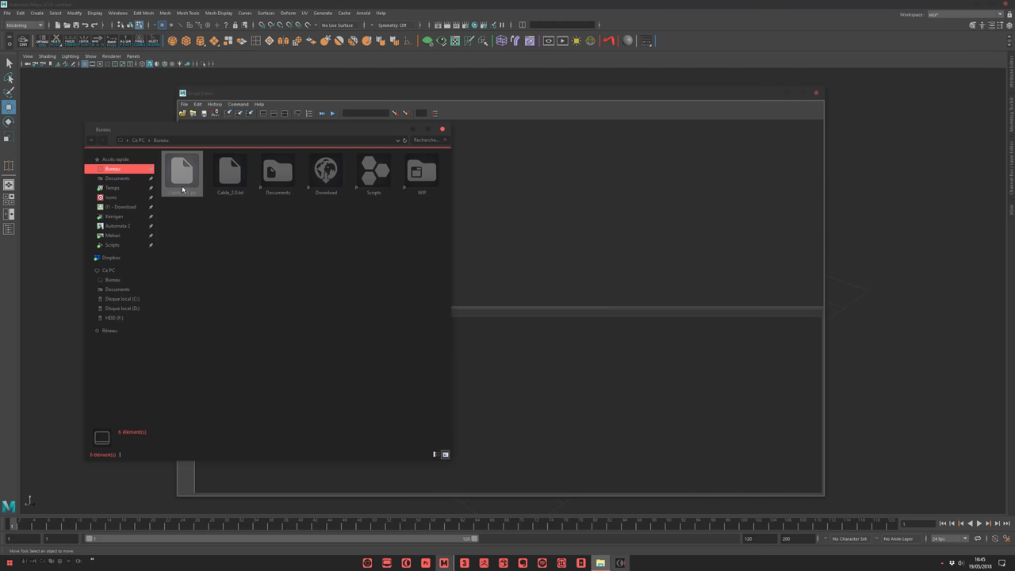
double_click(231, 177)
key(ctrl+a)
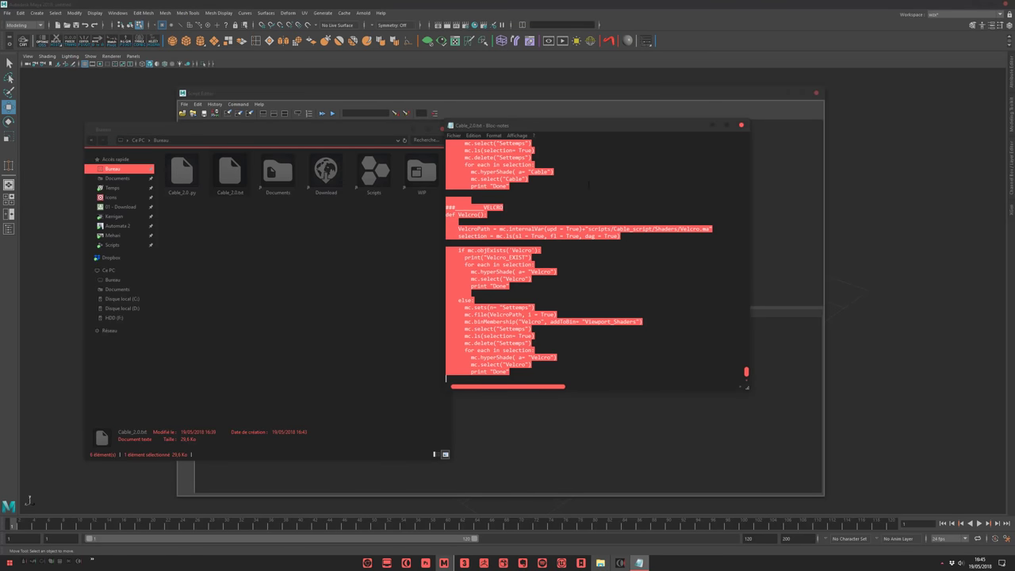
key(ctrl+c)
click(540, 426)
key(ctrl+v)
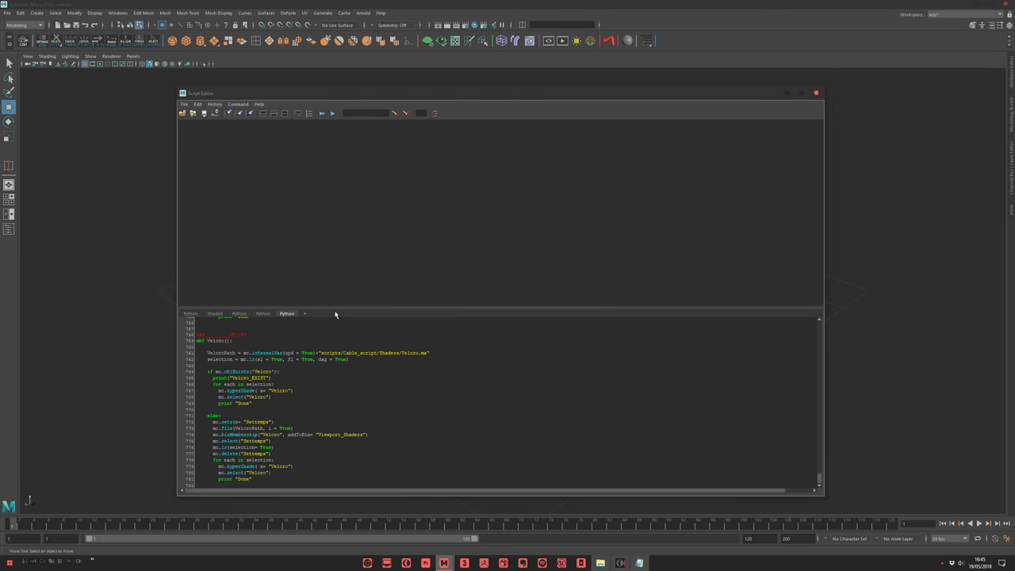
Add the entire pasted Cable script to the end of the current shelf as a button and close the Script Editor.
drag(335, 310, 334, 195)
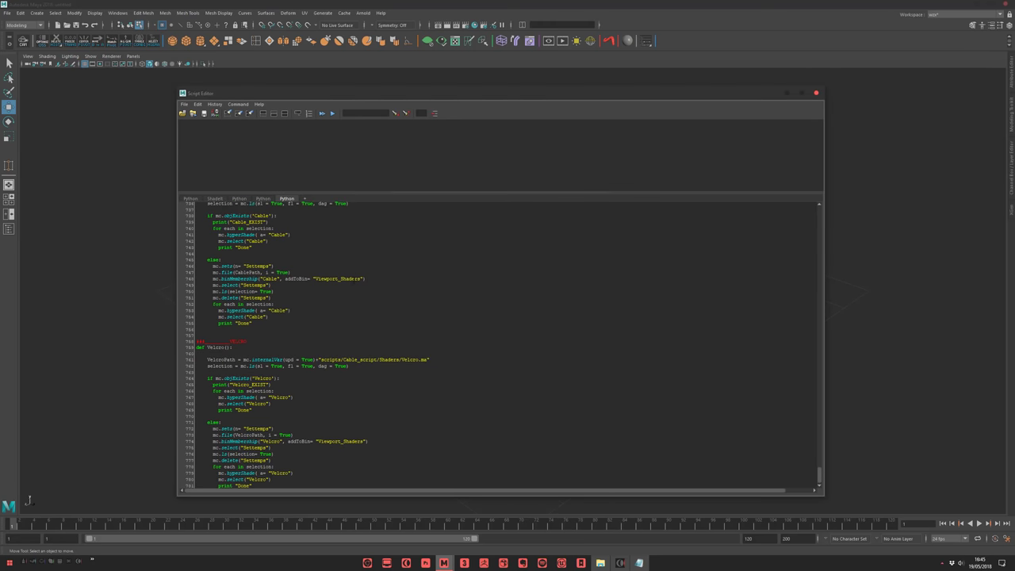
key(ctrl+a)
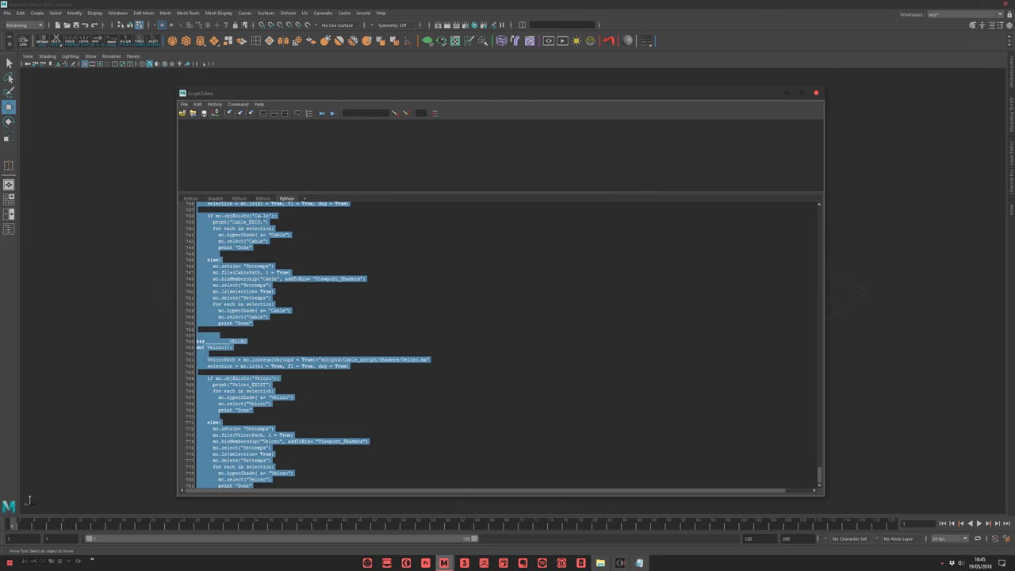
middle_drag(224, 298, 665, 44)
click(815, 95)
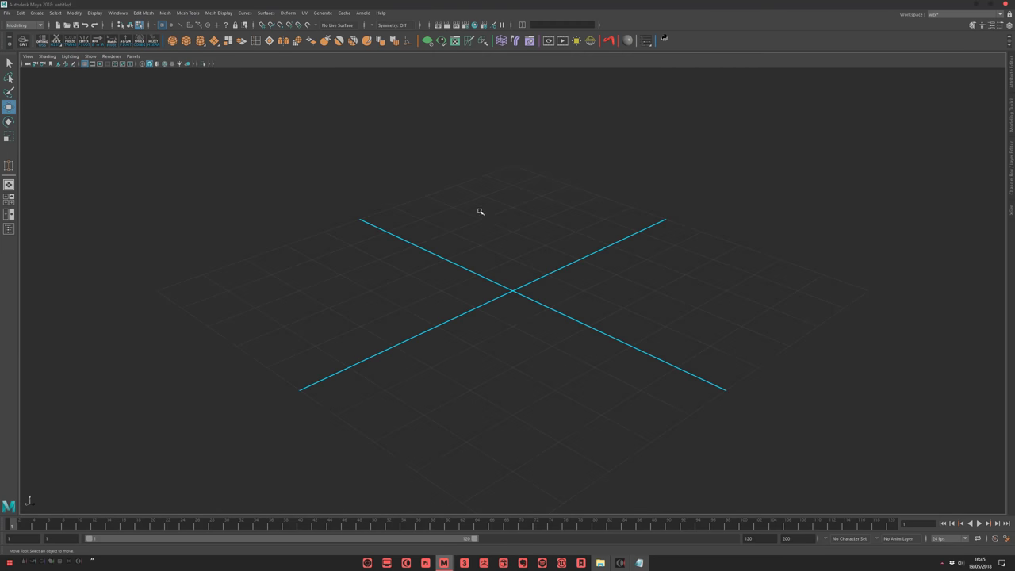
Open the new shelf button for editing in the Shelf Editor and set its tooltip to "Cable 2.0".
right_click(670, 41)
click(679, 52)
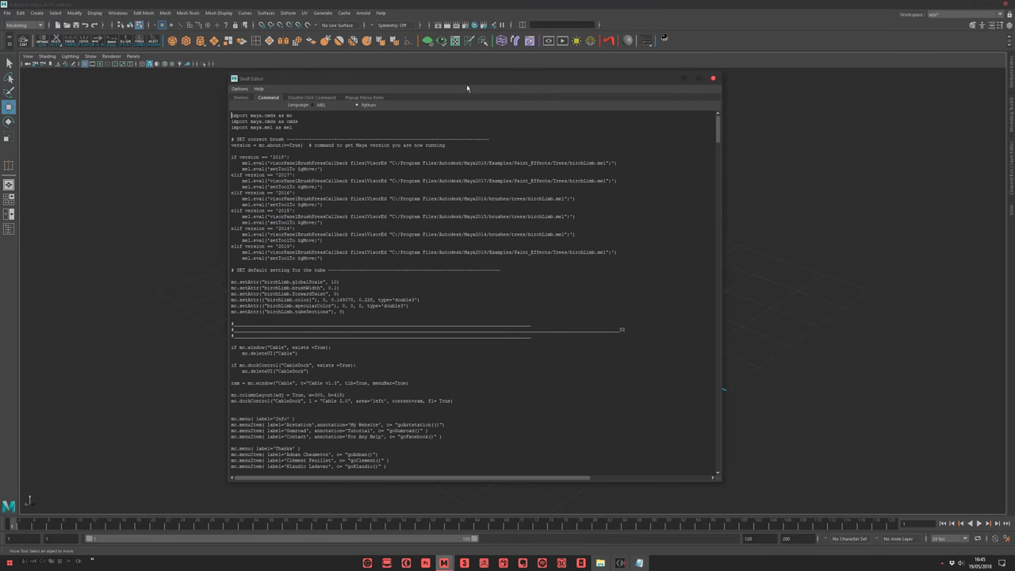
click(241, 97)
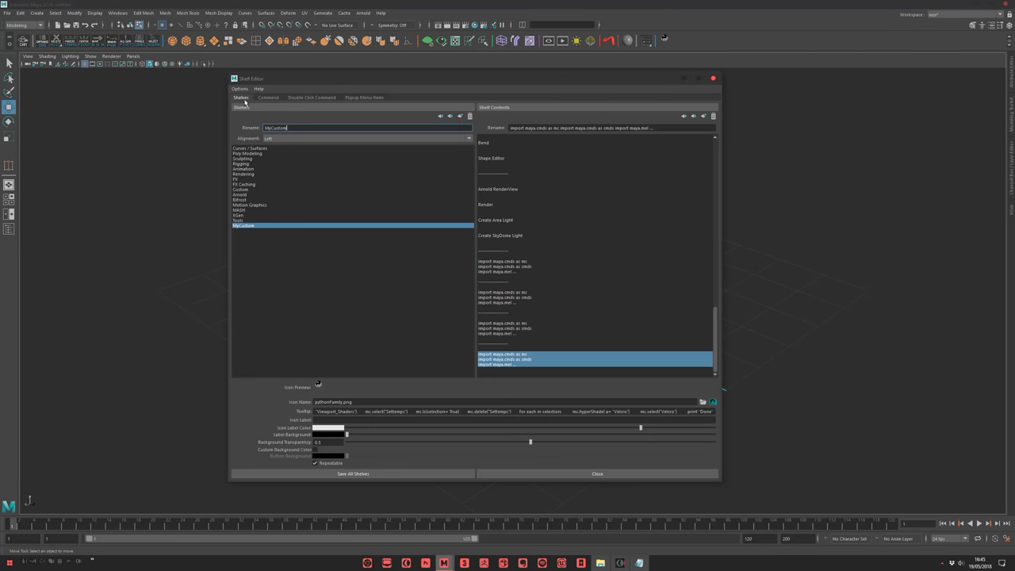
click(333, 411)
key(ctrl+a)
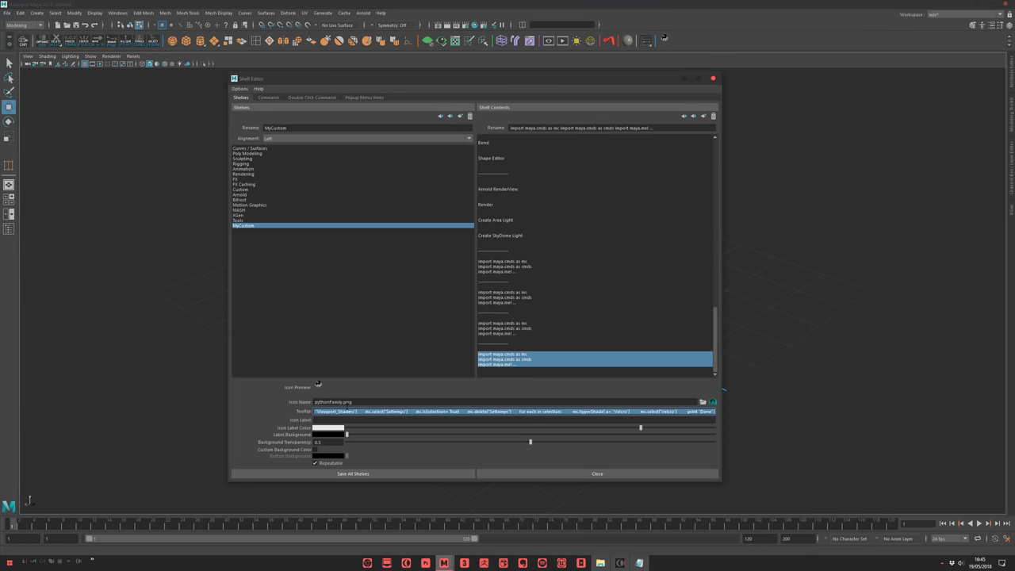
text(Cu)
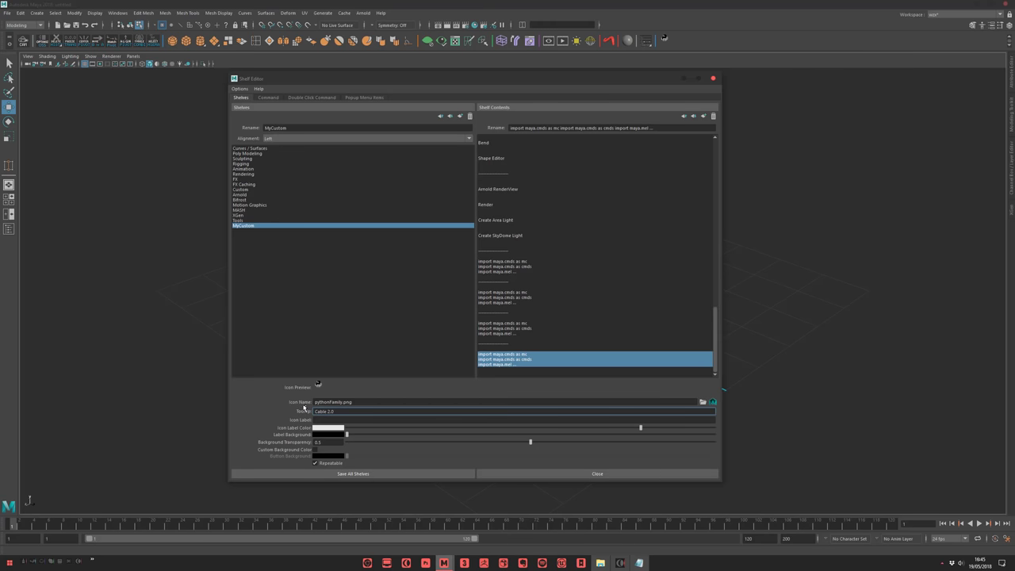
Switch to File Explorer and copy the path of the Icons folder inside Cable_script.
click(600, 562)
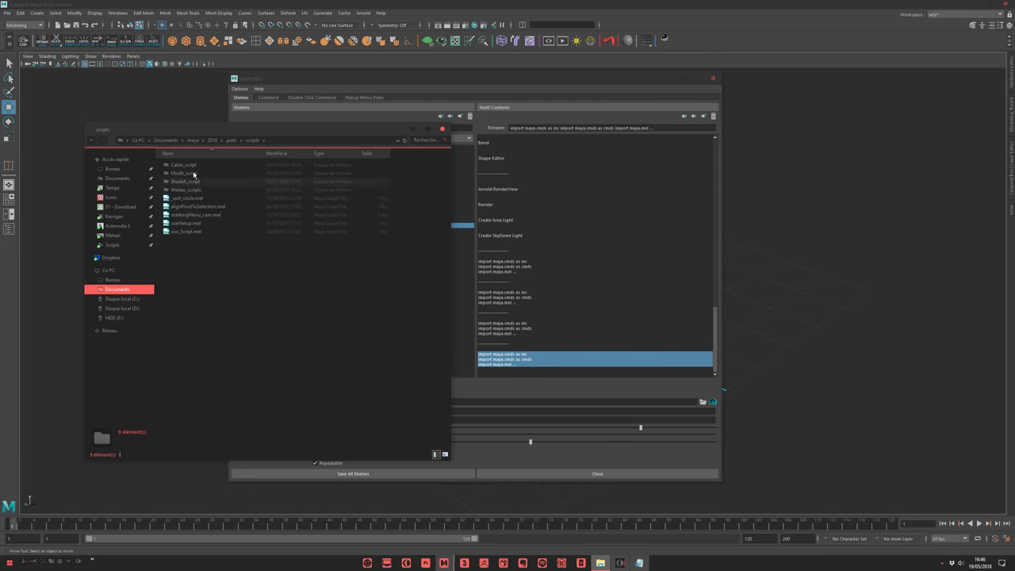
double_click(190, 166)
double_click(189, 166)
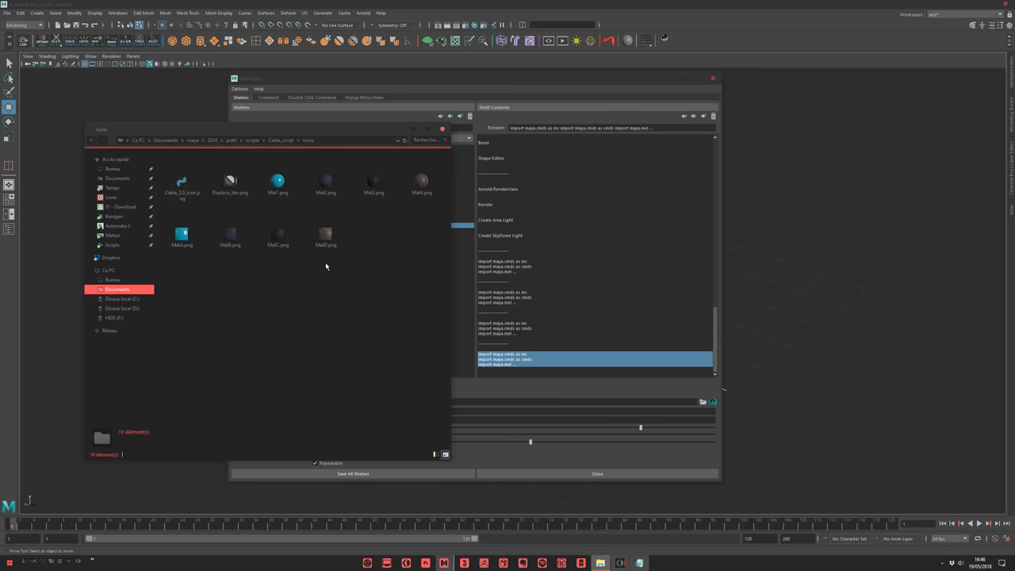
click(329, 140)
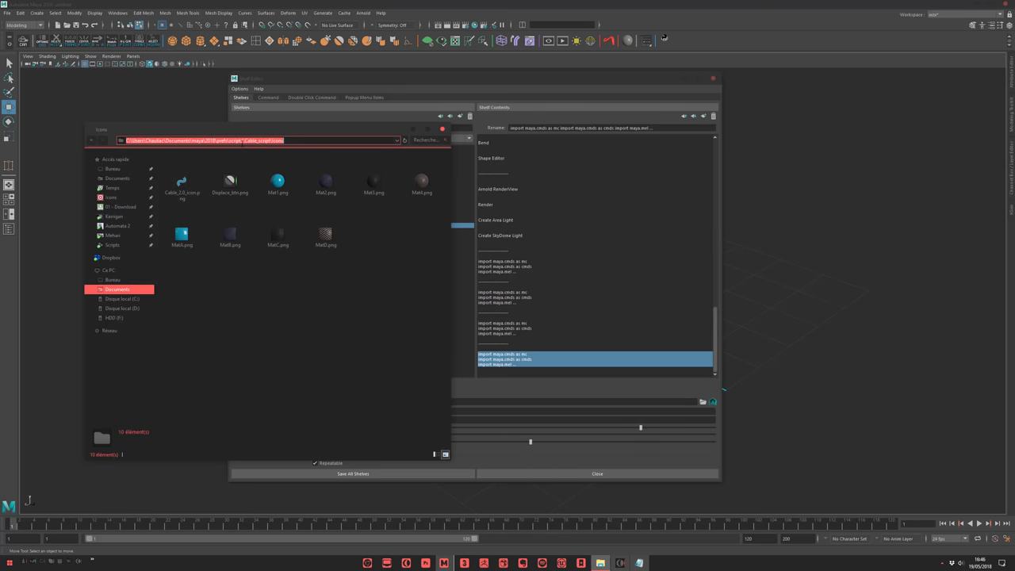
Back in Maya, set the shelf button's icon to Cable_2.0_icon.png from the Icons folder and save all shelves.
click(507, 388)
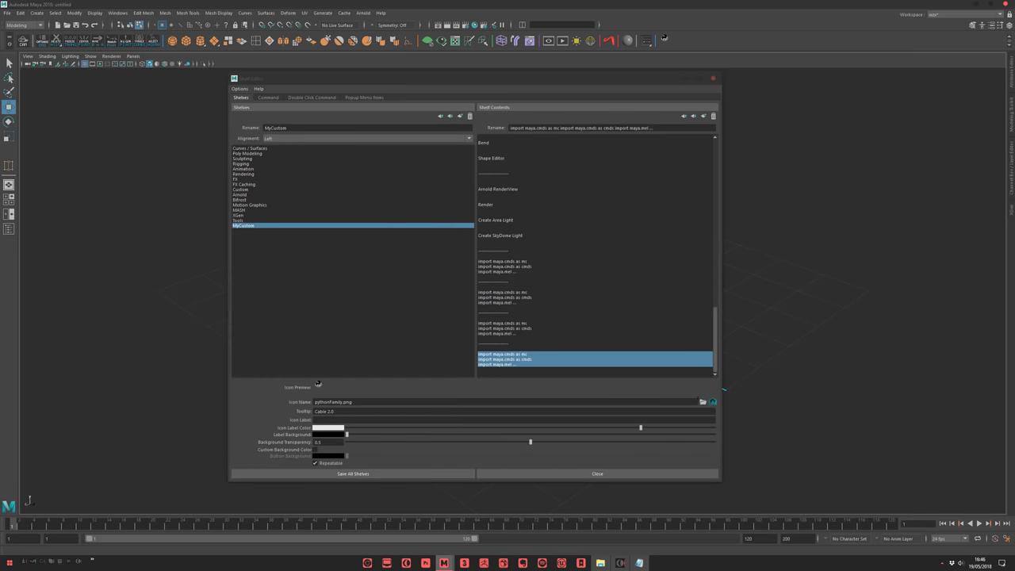
click(702, 401)
key(ctrl+v)
key(Return)
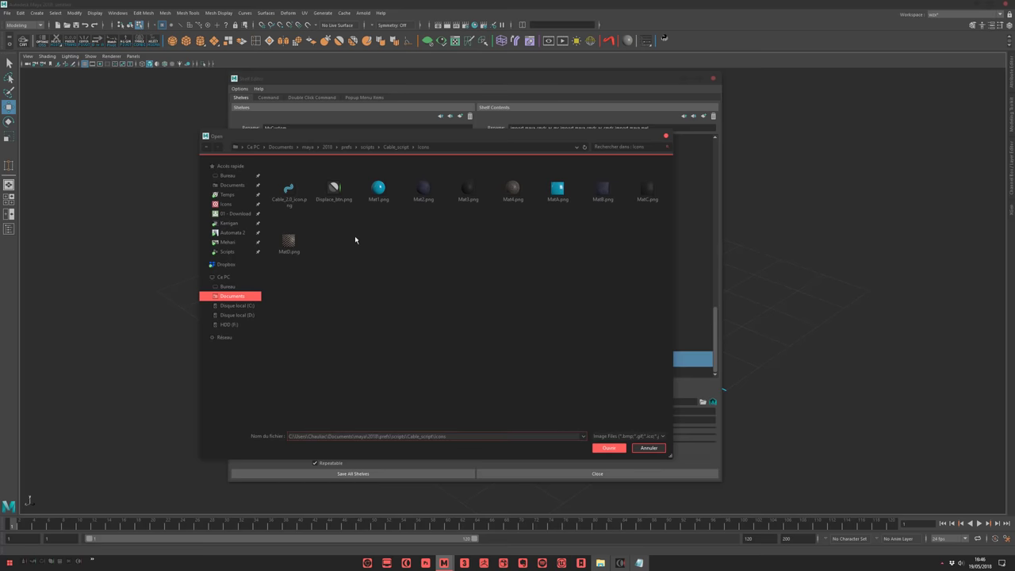
double_click(288, 190)
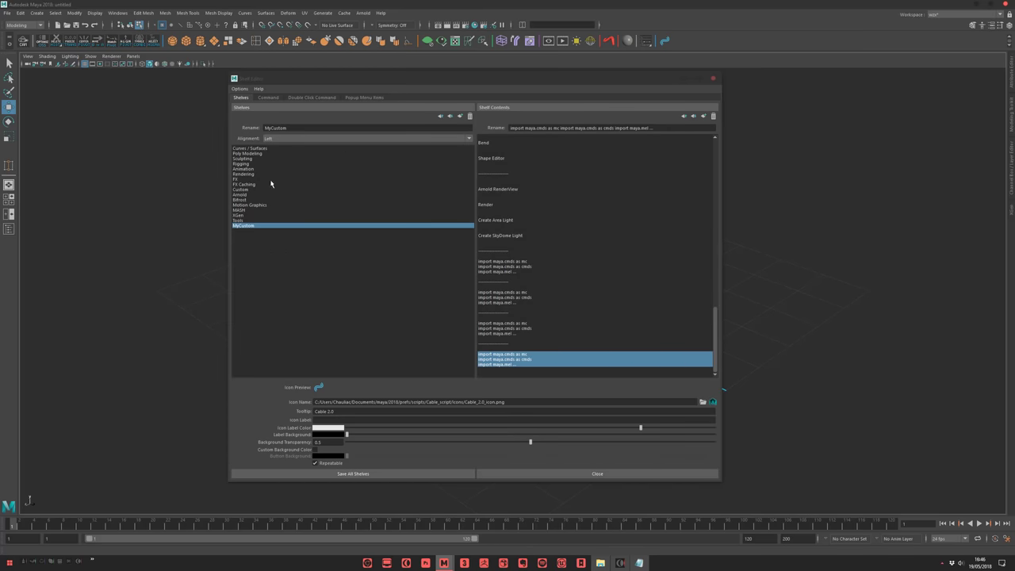
click(362, 476)
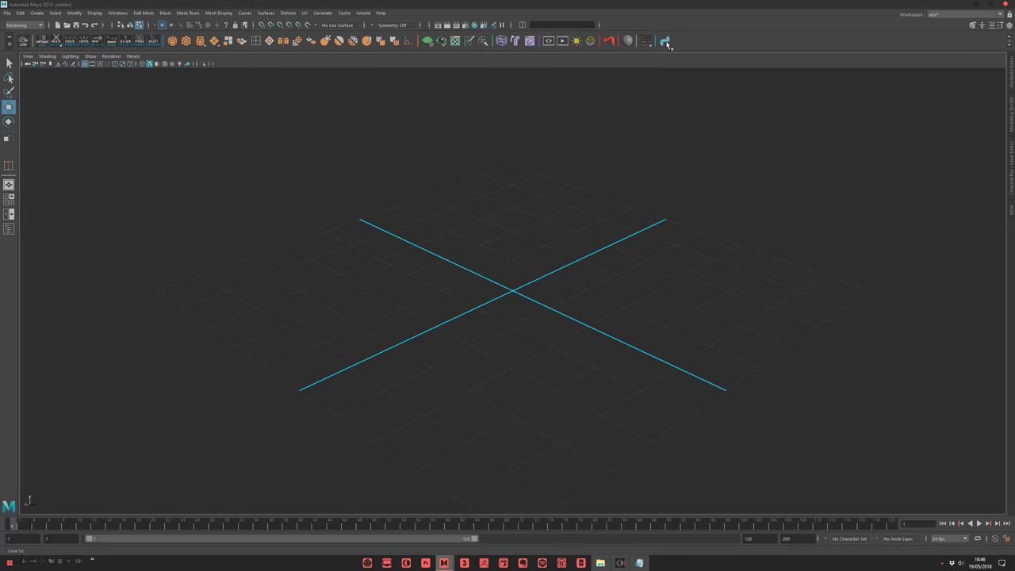
Launch the Cable 2.0 script, dock its window beside the viewport and collapse its Edit section.
click(667, 43)
drag(566, 287, 440, 106)
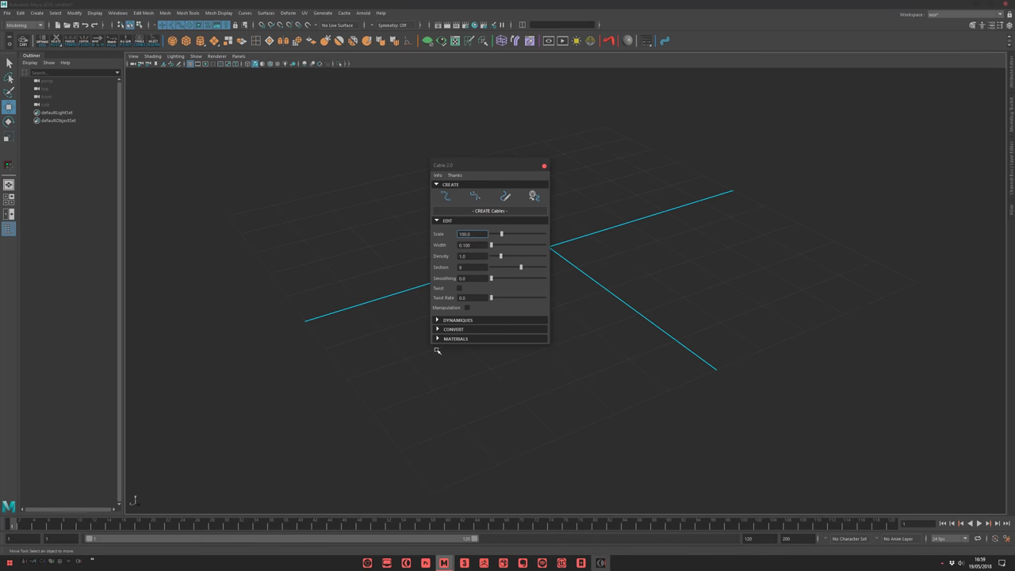
drag(464, 173, 979, 187)
click(922, 78)
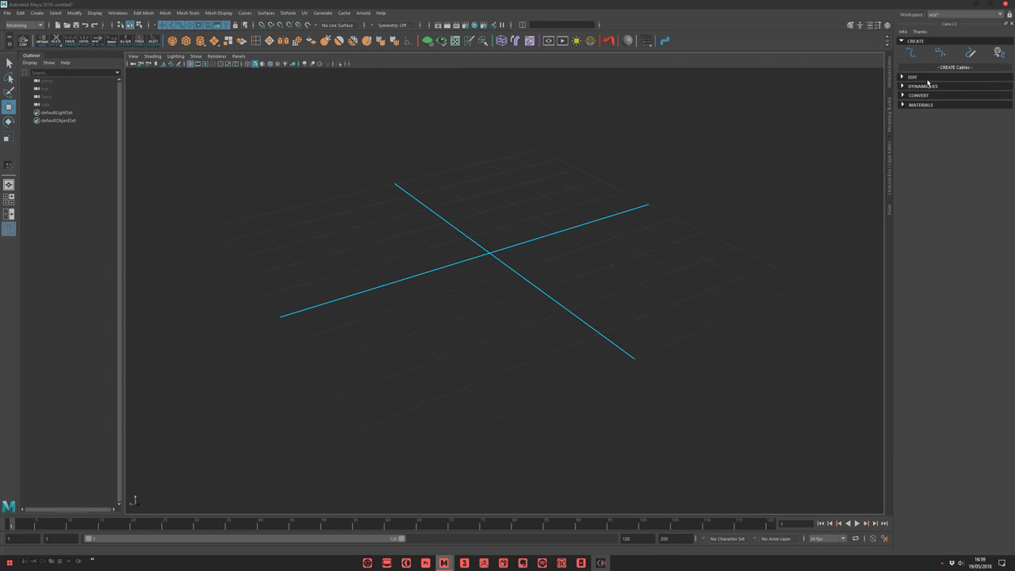
Draw a freehand pencil curve across the grid and create a cable along it.
alt+middle_drag(558, 202, 571, 204)
alt+drag(572, 204, 509, 201)
alt+right_drag(510, 201, 545, 230)
alt+middle_drag(546, 230, 547, 272)
alt+drag(546, 272, 522, 241)
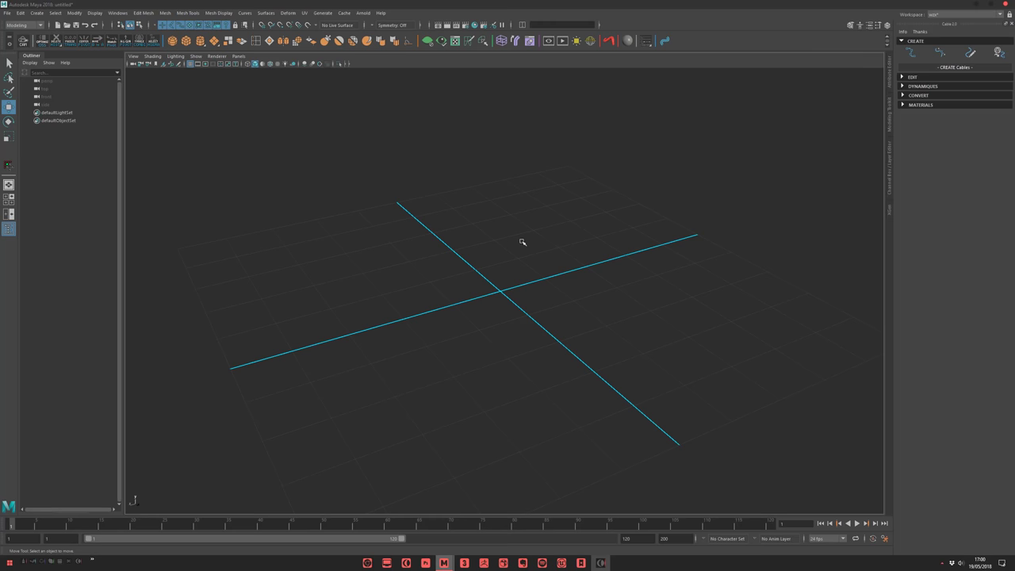
click(970, 52)
drag(610, 189, 619, 176)
key(w)
click(928, 69)
alt+middle_drag(553, 271, 587, 252)
mouse_move(628, 245)
alt+mouse_down()
mouse_move(584, 245)
mouse_move(514, 212)
alt+mouse_up()
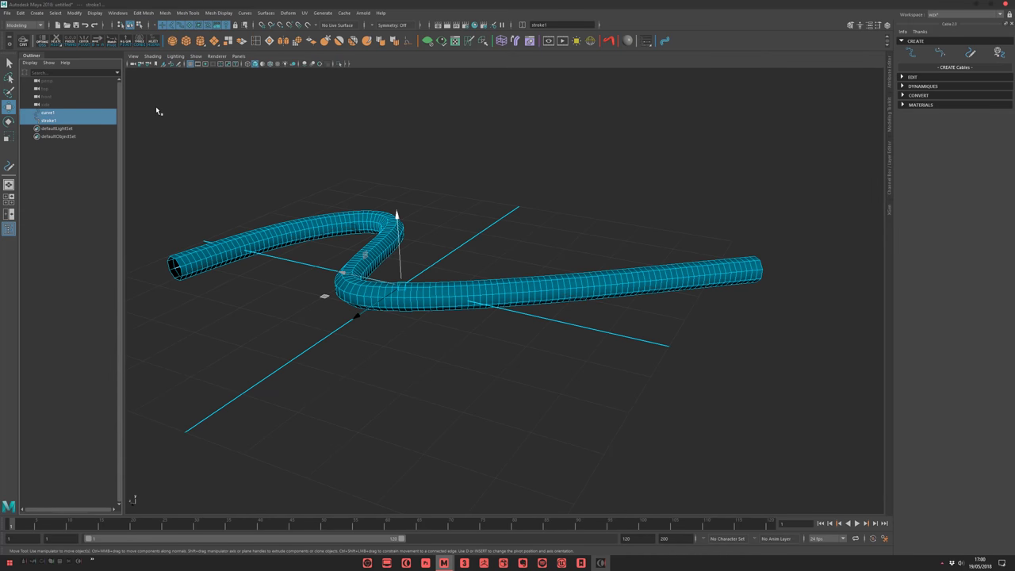
Delete the test cable together with its pencil curve.
key(Delete)
alt+drag(430, 226, 509, 197)
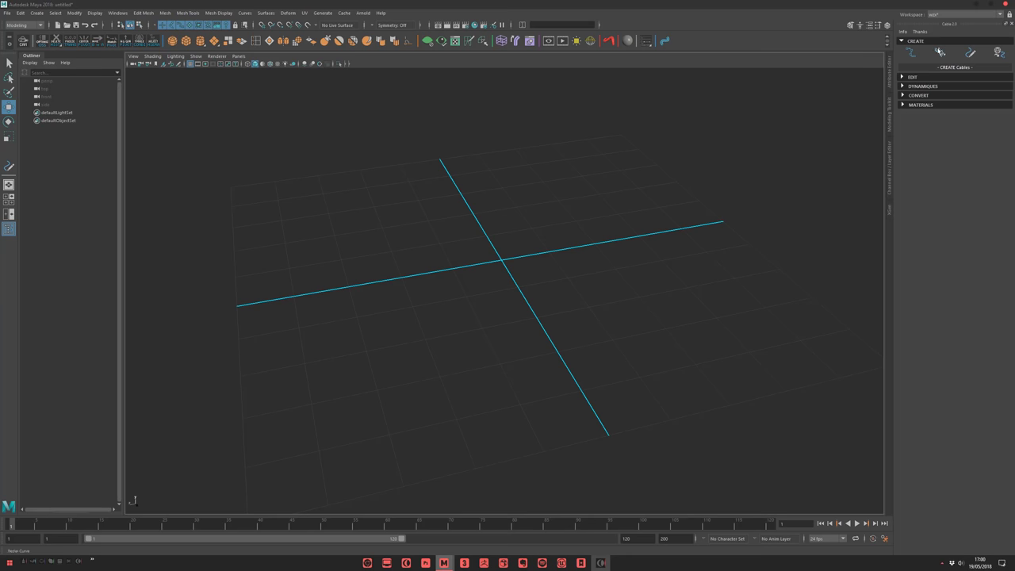
Draw a wavy NURBS curve with eight points across the far side of the grid and finish it.
click(910, 54)
click(200, 183)
click(253, 156)
click(320, 222)
click(379, 184)
click(463, 131)
click(550, 162)
drag(583, 159, 599, 152)
click(652, 103)
key(Return)
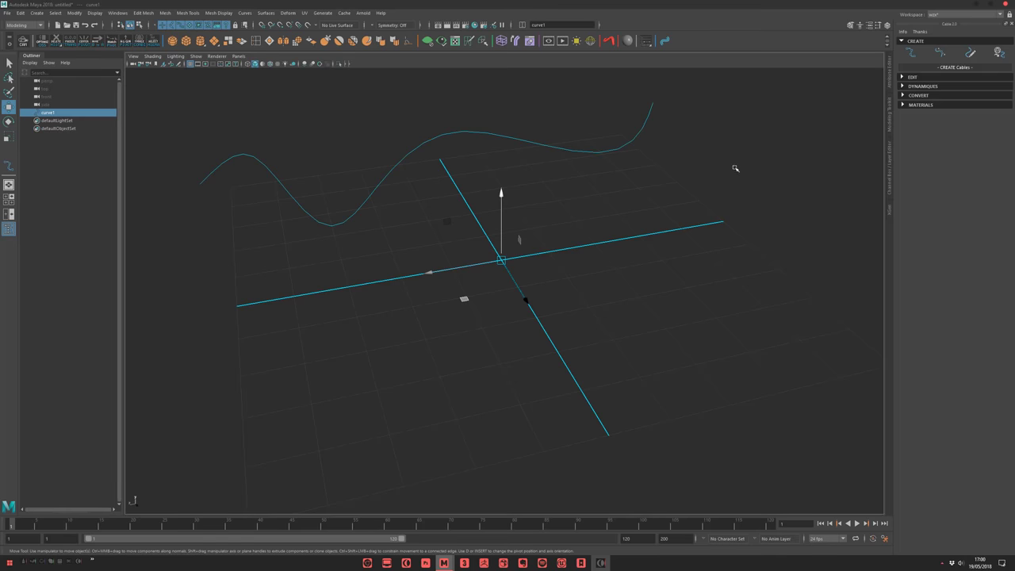
Draw a Bezier curve with five points across the grid, shaping its bends with tangent handles.
click(940, 54)
click(231, 421)
drag(316, 335, 377, 317)
drag(445, 410, 478, 405)
click(567, 255)
drag(731, 276, 800, 304)
key(w)
Rotate the Bezier curve and raise it above the grid.
alt+drag(592, 326, 623, 287)
alt+middle_drag(623, 288, 613, 327)
key(e)
drag(583, 266, 548, 339)
key(w)
drag(522, 273, 536, 83)
alt+middle_drag(616, 143, 616, 238)
Move several of the Bezier curve's control points to bend it in three dimensions, and return to object mode.
right_drag(402, 249, 385, 250)
drag(434, 252, 413, 281)
click(319, 64)
alt+drag(453, 249, 570, 243)
middle_drag(570, 244, 458, 227)
drag(344, 168, 311, 200)
middle_drag(278, 220, 360, 195)
drag(555, 358, 538, 379)
drag(571, 330, 550, 351)
middle_drag(567, 297, 513, 280)
drag(600, 180, 577, 214)
middle_drag(571, 234, 652, 223)
key(F8)
alt+drag(685, 308, 646, 320)
middle_drag(646, 321, 657, 217)
alt+drag(657, 218, 594, 260)
click(703, 245)
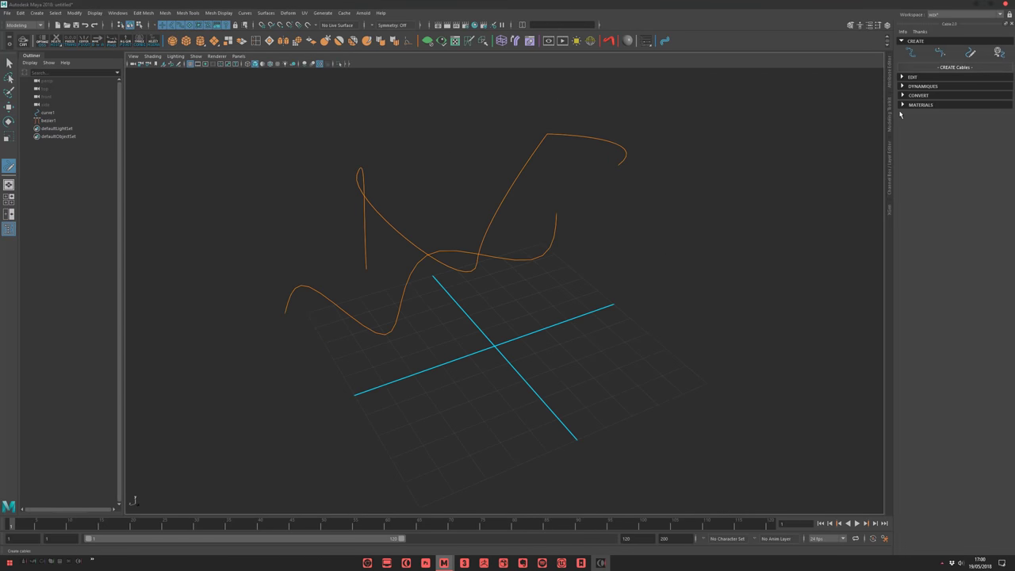
Draw a long freehand pencil curve across the grid and deselect it.
drag(477, 428, 797, 213)
key(w)
alt+middle_drag(613, 316, 623, 336)
alt+drag(623, 335, 646, 310)
middle_drag(646, 310, 631, 237)
click(789, 97)
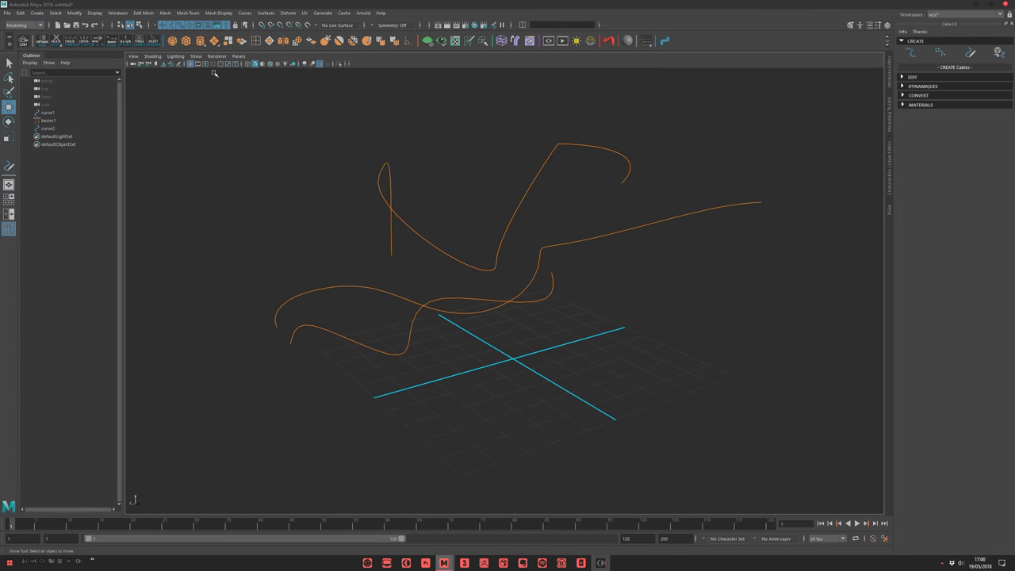
Create a polygon cube, scale it up and place it above the curves.
click(186, 40)
alt+middle_drag(410, 201, 468, 156)
key(r)
key(w)
middle_drag(495, 210, 466, 179)
scroll(467, 179, up, 2)
click(473, 179)
alt+drag(490, 195, 485, 180)
click(483, 237)
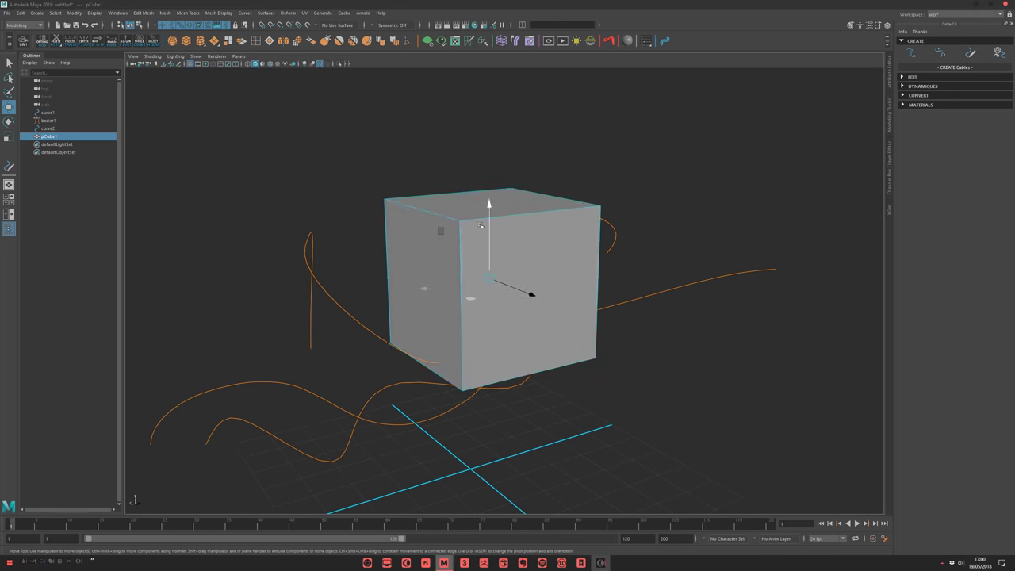
Bevel the cube's four vertical edges into rounded corners with several segments.
alt+drag(483, 237, 476, 205)
right_drag(476, 238, 476, 208)
drag(352, 286, 672, 237)
key(ctrl+b)
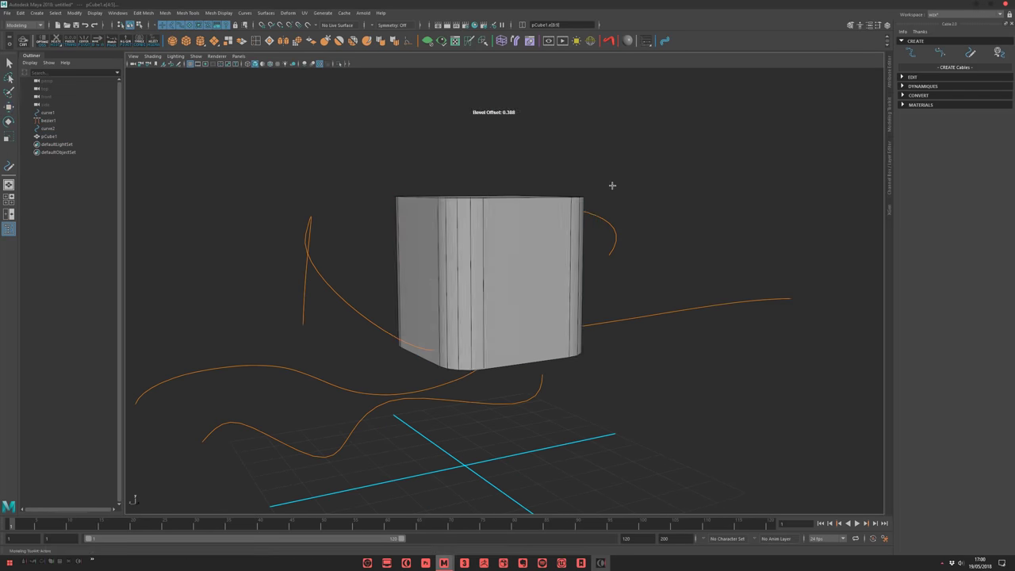
alt+drag(611, 188, 511, 202)
scroll(512, 202, up, 3)
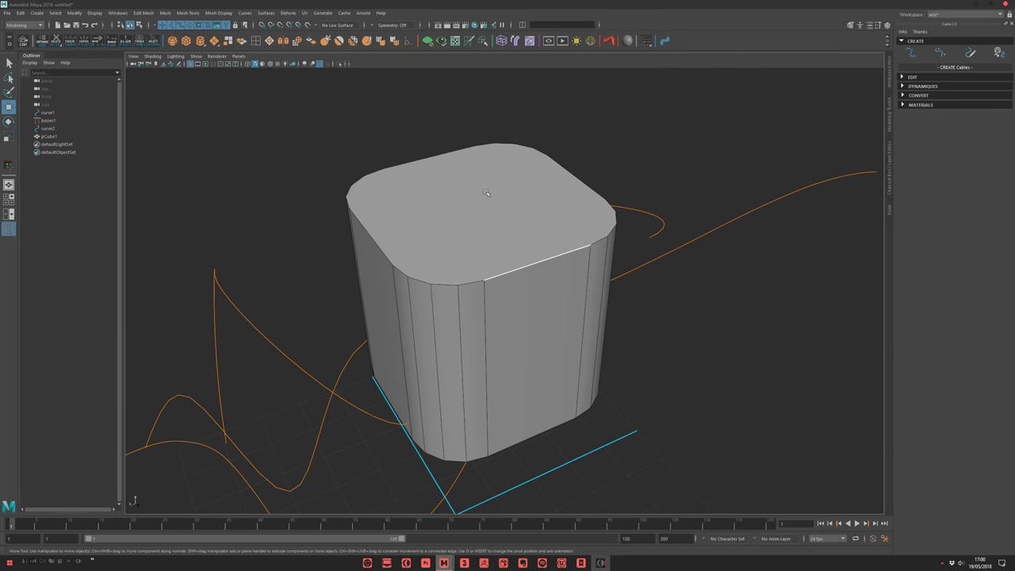
Extract a closed curve from the perimeter edges of the cube's top face.
right_drag(483, 177, 490, 210)
click(491, 210)
ctrl+right_drag(527, 289, 554, 127)
alt+drag(554, 130, 849, 119)
click(998, 53)
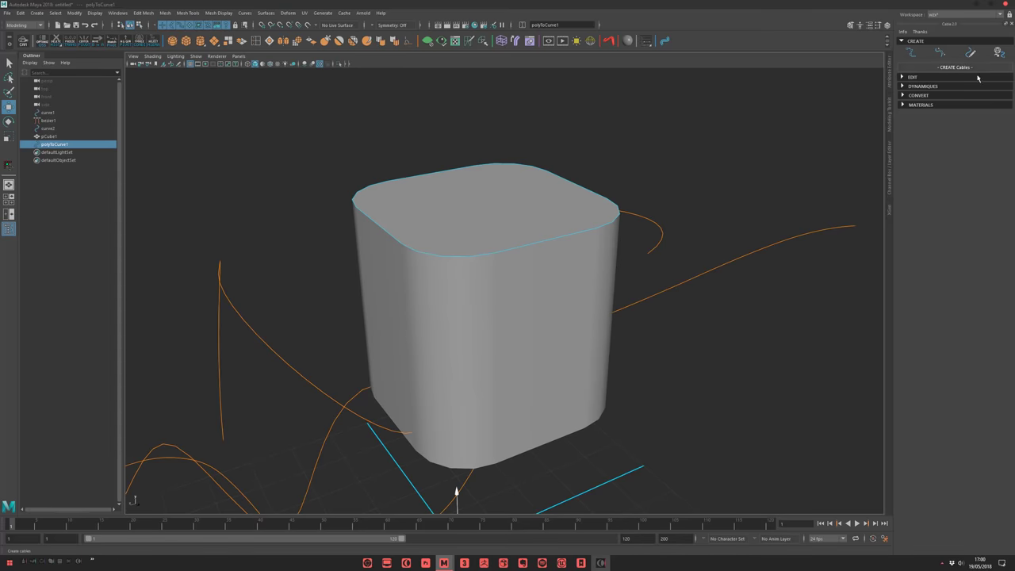
Delete the beveled cube while keeping the closed curve extracted from its top, and select that curve.
scroll(435, 195, down, 3)
click(443, 177)
click(432, 309)
key(Delete)
right_click(61, 43)
click(74, 79)
drag(429, 167, 442, 240)
scroll(433, 301, up, 3)
alt+drag(433, 301, 383, 197)
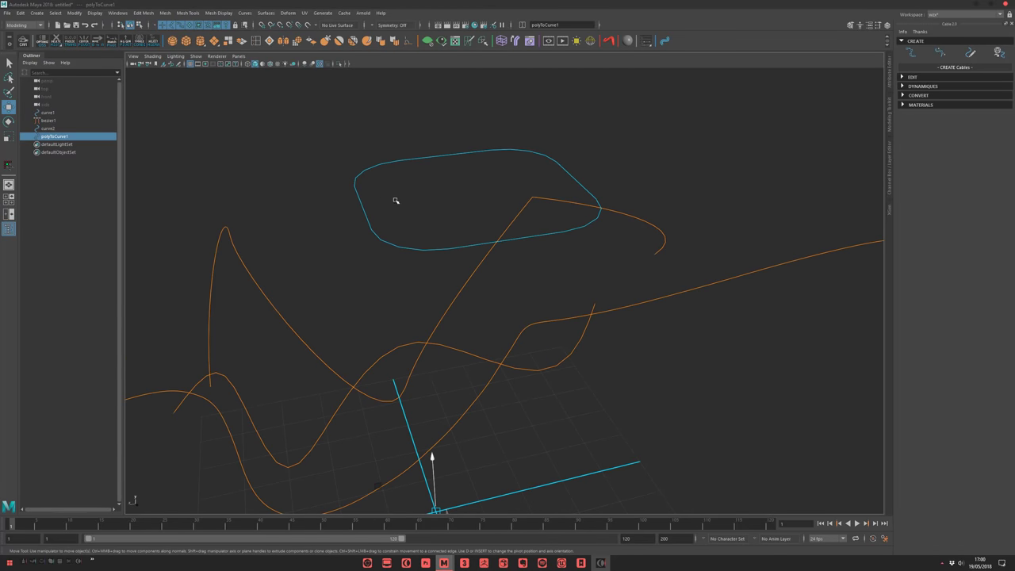
Display the closed curve's control vertices and examine their layout around the rounded corners.
right_drag(347, 179, 348, 179)
mouse_move(349, 182)
alt+mouse_down()
mouse_move(330, 185)
mouse_move(342, 192)
alt+mouse_up()
right_drag(379, 221, 387, 215)
alt+drag(387, 215, 459, 195)
key(F8)
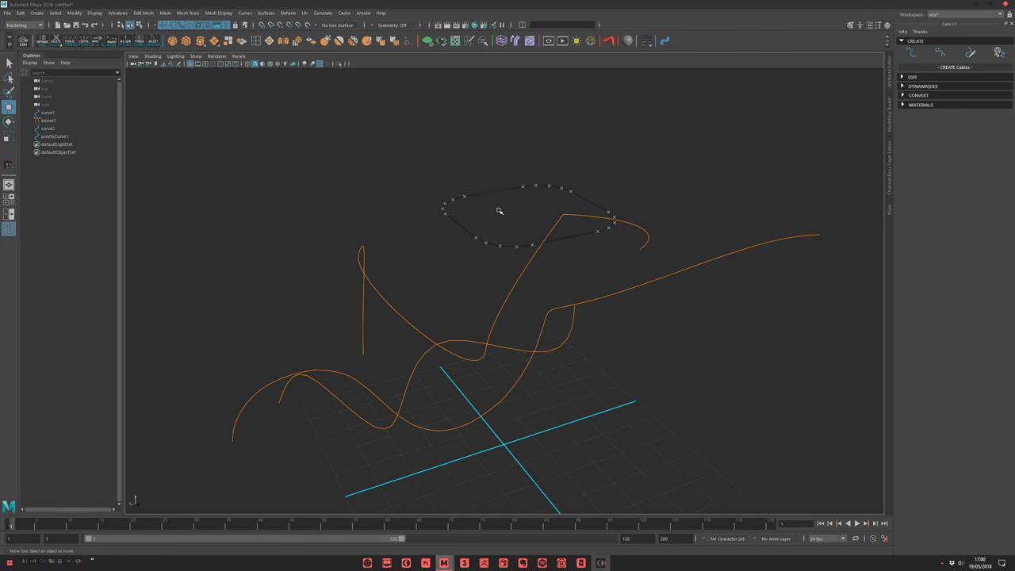
alt+right_drag(509, 200, 486, 214)
right_drag(481, 222, 489, 215)
Select all four curves and create cables along them.
alt+middle_drag(473, 318, 470, 294)
middle_drag(594, 344, 549, 246)
alt+right_drag(602, 230, 561, 240)
alt+drag(562, 240, 519, 244)
click(600, 173)
drag(534, 119, 326, 487)
click(935, 67)
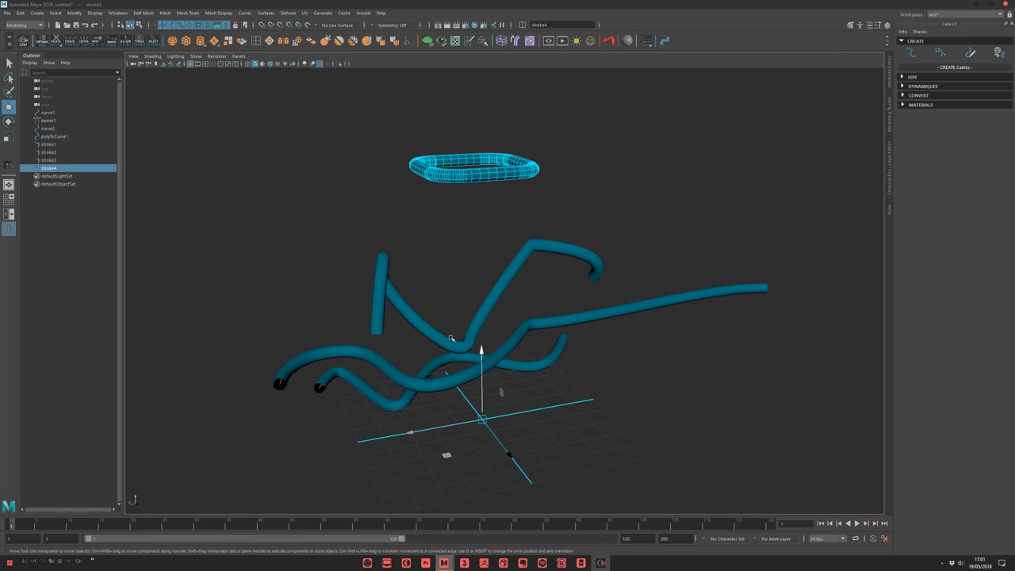
alt+drag(358, 211, 387, 228)
click(387, 230)
middle_drag(321, 290, 340, 248)
key(ctrl+z)
Expand the cable Edit settings, select the Bezier cable and set its scale to about 75 and its density to 1.5.
click(322, 241)
scroll(341, 249, up, 2)
click(917, 79)
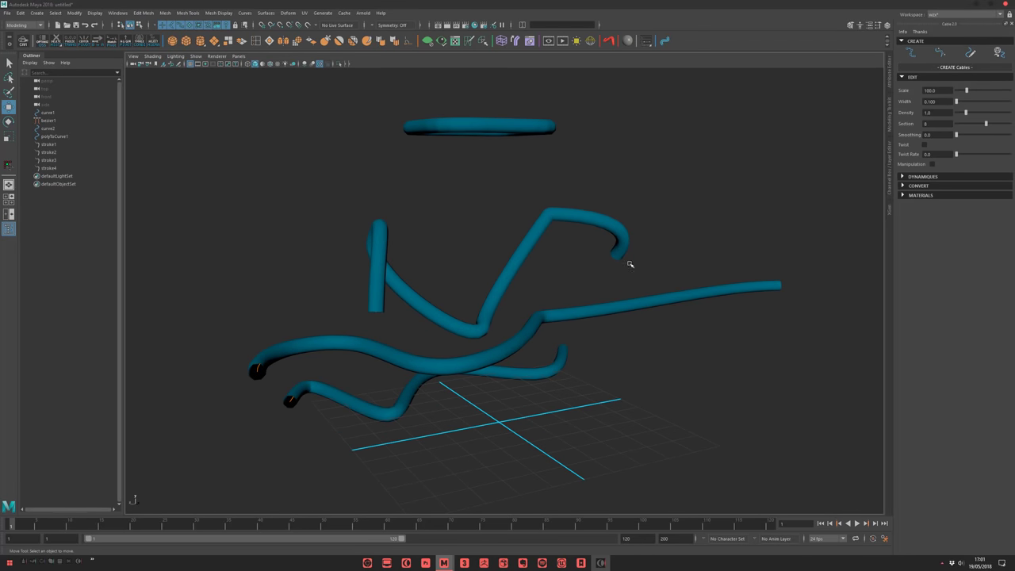
alt+drag(454, 271, 482, 243)
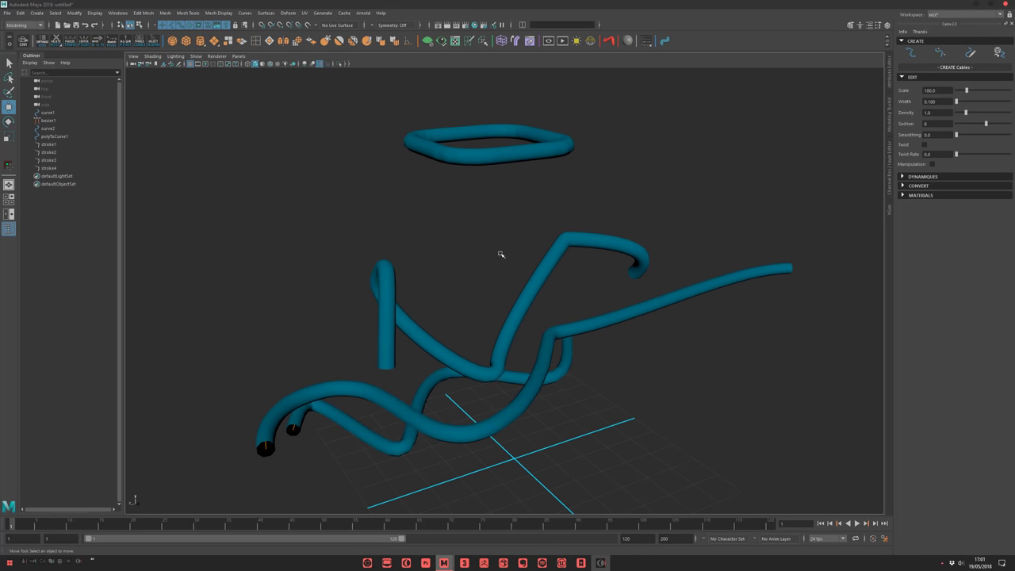
alt+drag(576, 279, 507, 238)
drag(496, 235, 561, 289)
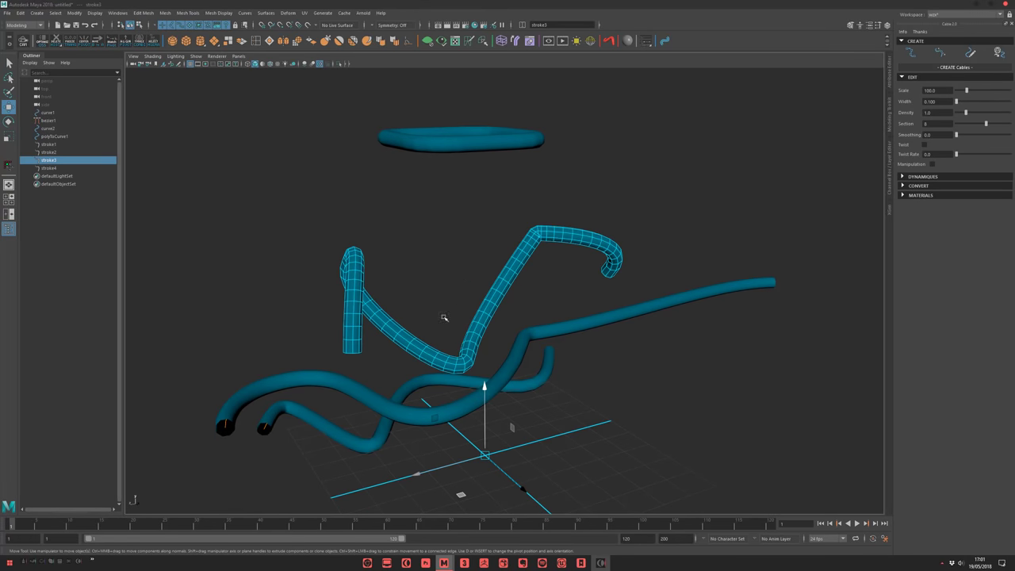
alt+drag(470, 324, 536, 285)
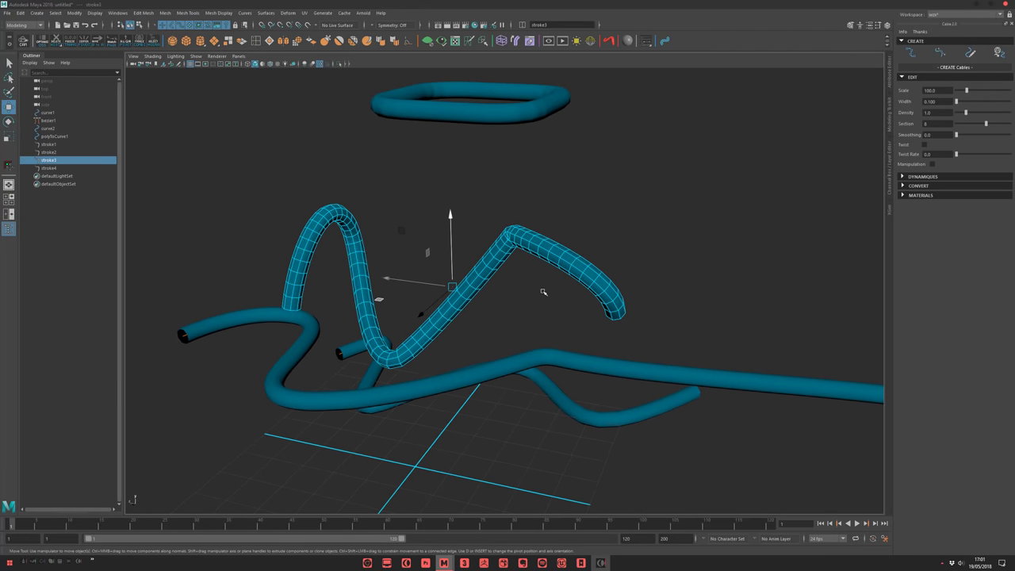
drag(966, 93, 962, 91)
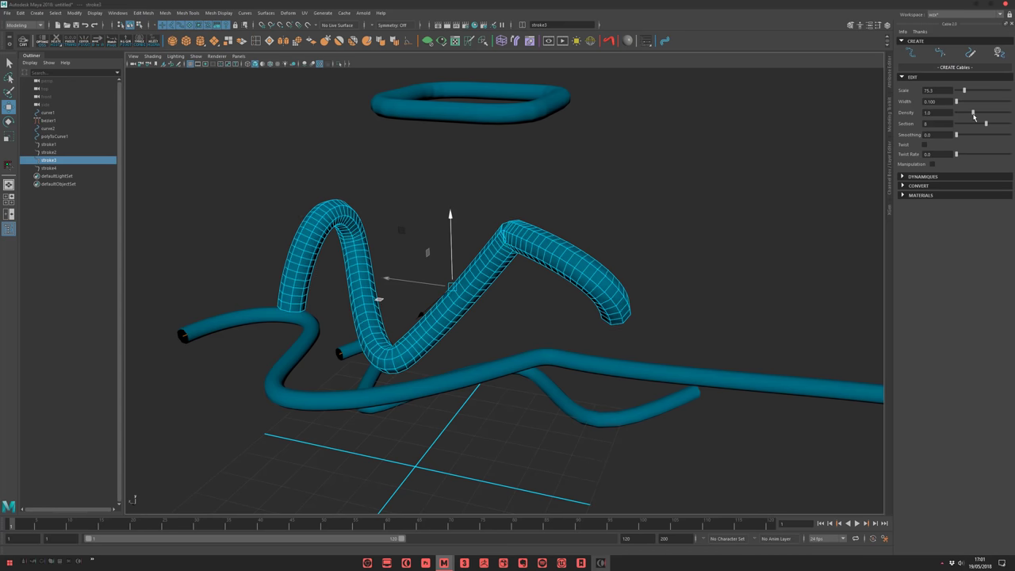
alt+right_drag(577, 271, 611, 267)
alt+drag(611, 268, 646, 258)
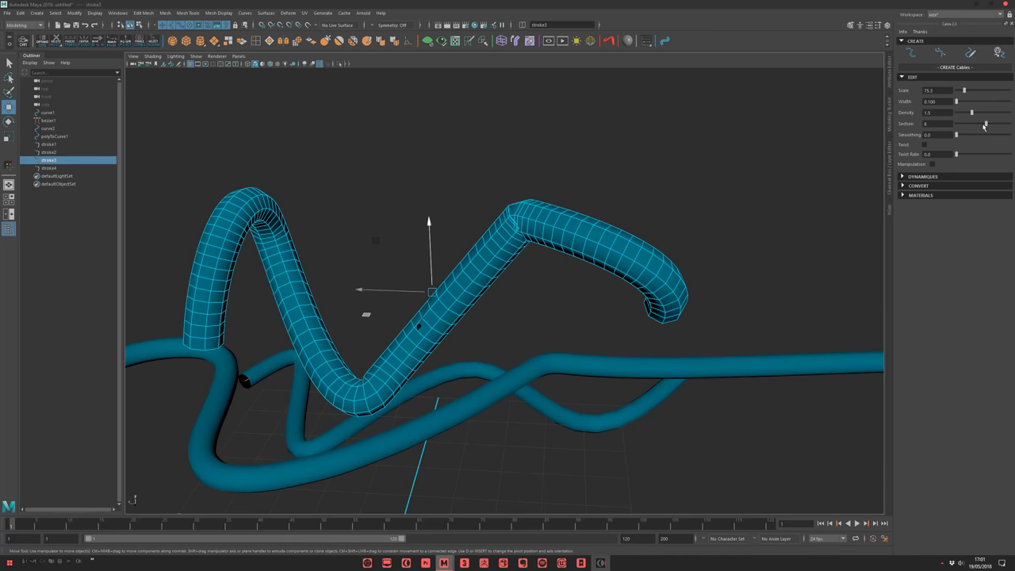
Set the Bezier cable's section to 12 and its smoothing to about 21.8.
drag(984, 126, 1009, 124)
alt+drag(808, 176, 796, 208)
mouse_move(956, 137)
mouse_down()
mouse_move(969, 137)
mouse_move(947, 135)
mouse_up()
alt+middle_drag(673, 232, 564, 278)
scroll(567, 268, up, 5)
scroll(559, 264, up, 3)
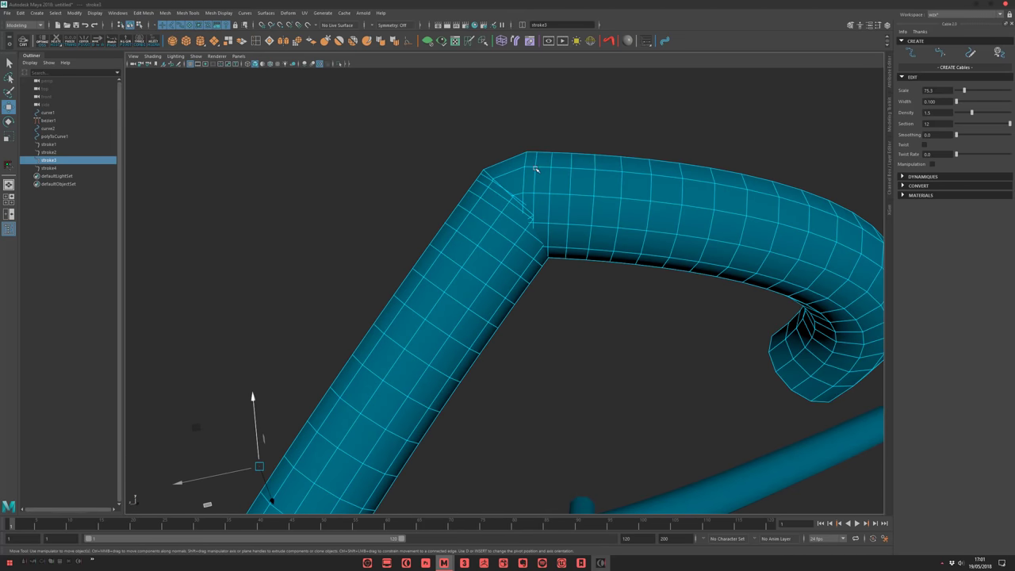
alt+middle_drag(537, 181, 500, 218)
scroll(501, 219, up, 1)
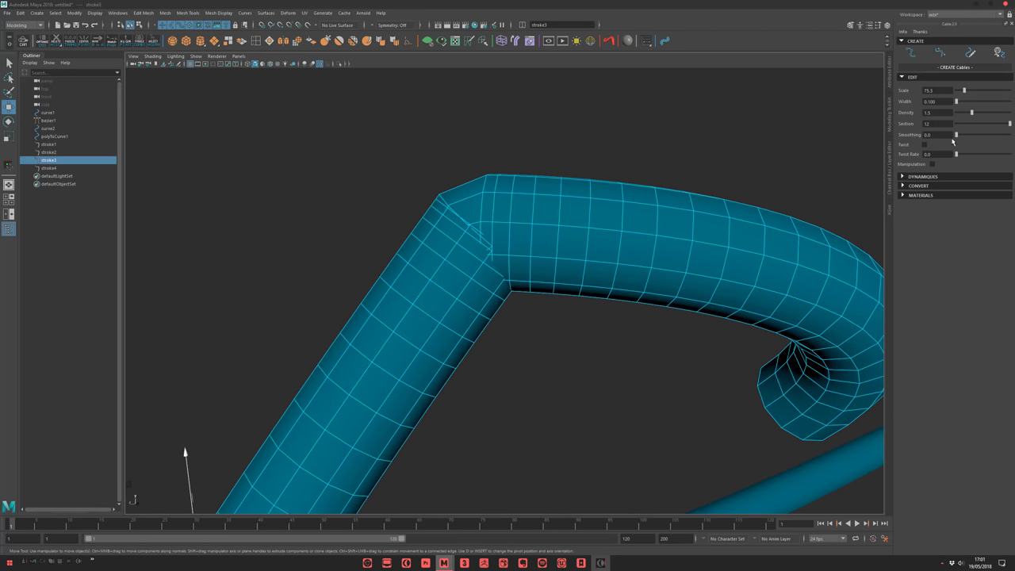
drag(957, 136, 967, 137)
scroll(634, 308, down, 5)
alt+drag(542, 259, 523, 295)
alt+drag(424, 425, 344, 232)
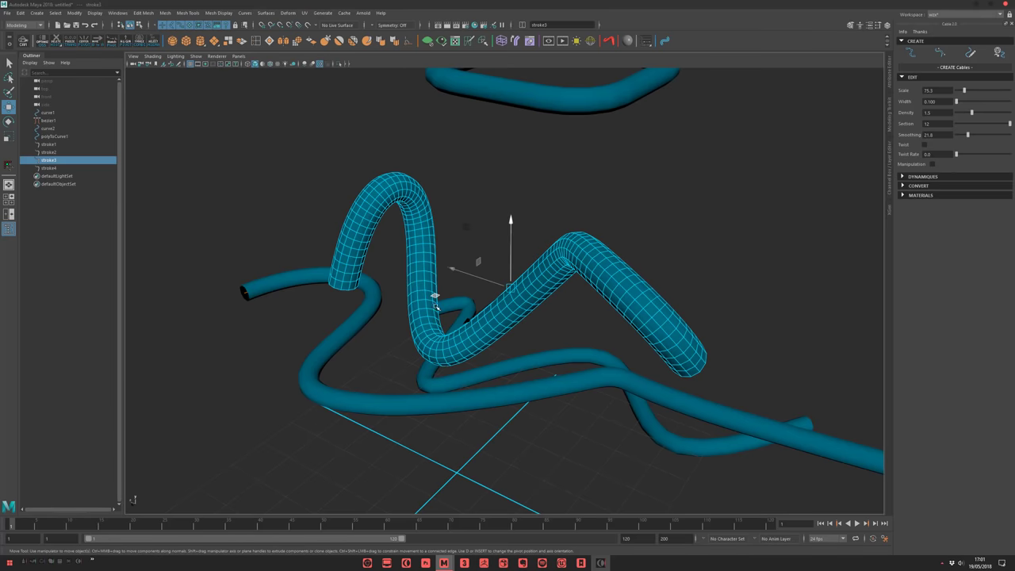
alt+drag(443, 315, 767, 175)
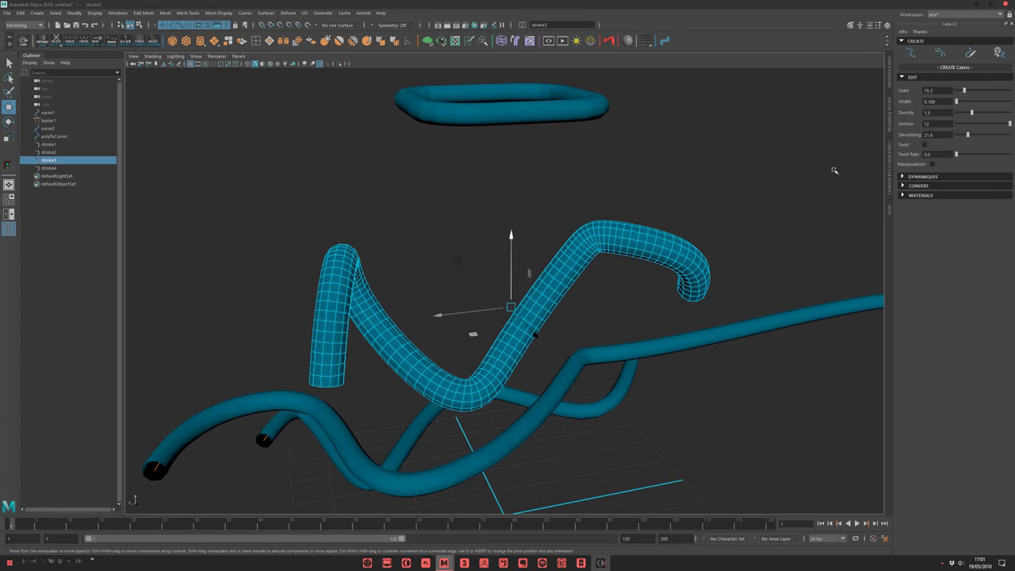
Toggle the Bezier cable's Twist option on and off and examine the mesh at its sharp bend.
click(924, 145)
alt+drag(761, 238, 719, 239)
click(925, 147)
click(925, 148)
click(925, 148)
alt+middle_drag(618, 305, 514, 357)
alt+drag(515, 357, 478, 295)
scroll(478, 295, up, 3)
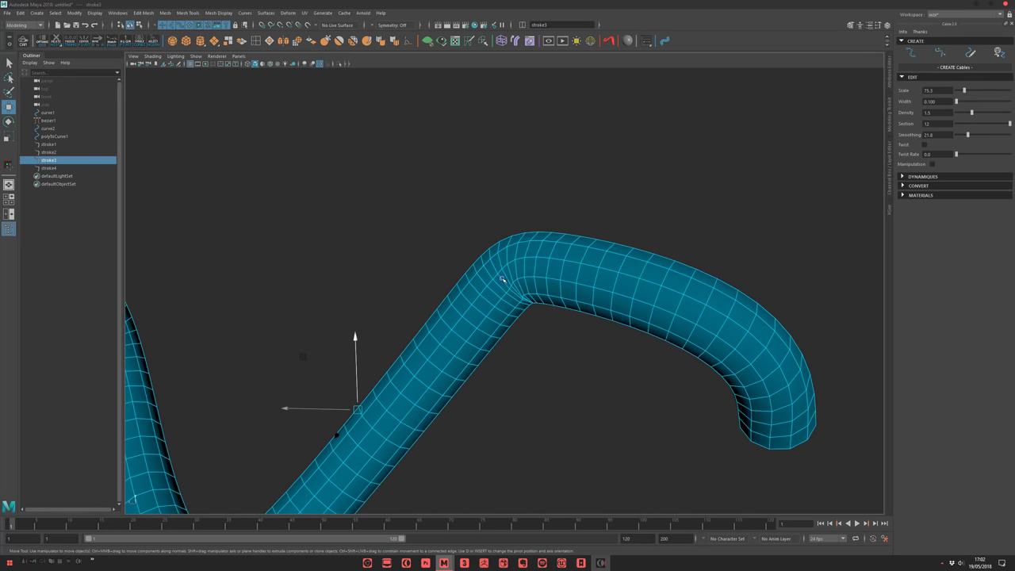
scroll(502, 277, up, 5)
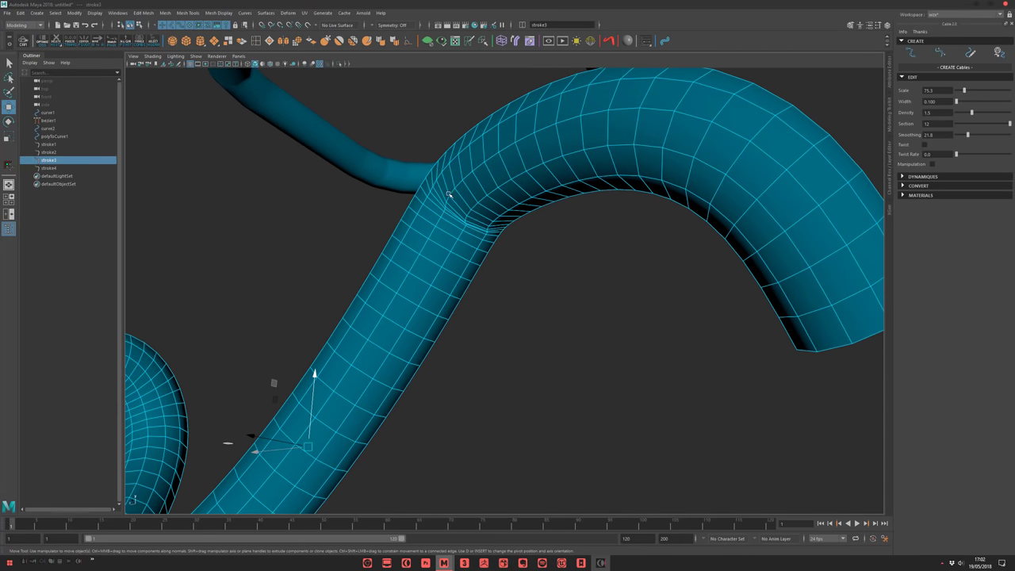
Turn on Twist for the Bezier cable with a twist rate of 0.0, and deselect the cable.
click(925, 146)
click(924, 147)
click(924, 147)
alt+right_drag(653, 308, 477, 186)
alt+drag(514, 247, 577, 275)
drag(956, 156, 952, 157)
alt+drag(742, 204, 504, 235)
click(663, 193)
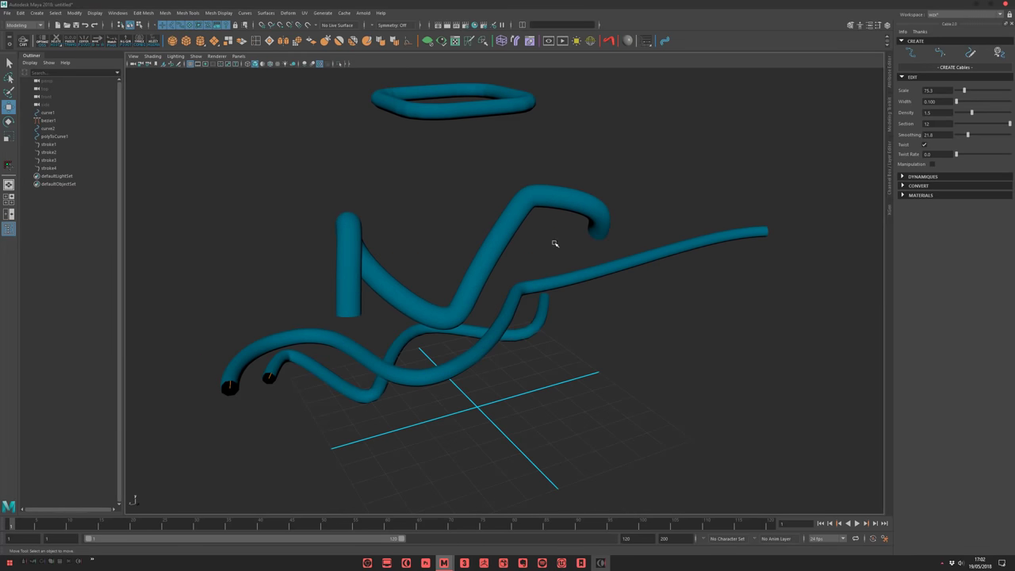
Select the Bezier cable and check the commands in its context menu for component access.
click(557, 204)
alt+drag(555, 215, 521, 274)
alt+right_drag(521, 274, 550, 261)
click(550, 257)
click(529, 197)
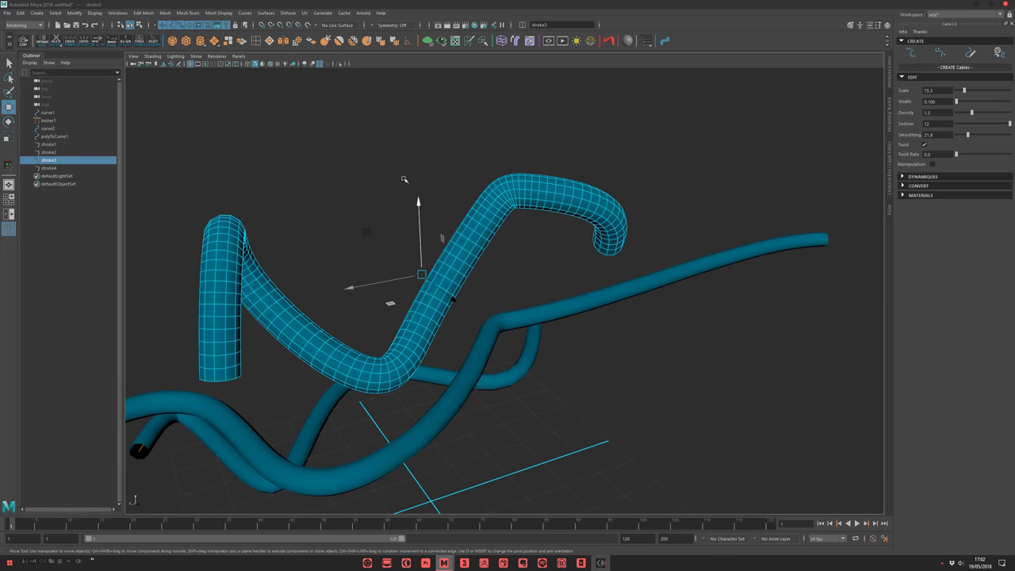
right_click(528, 193)
right_click(536, 191)
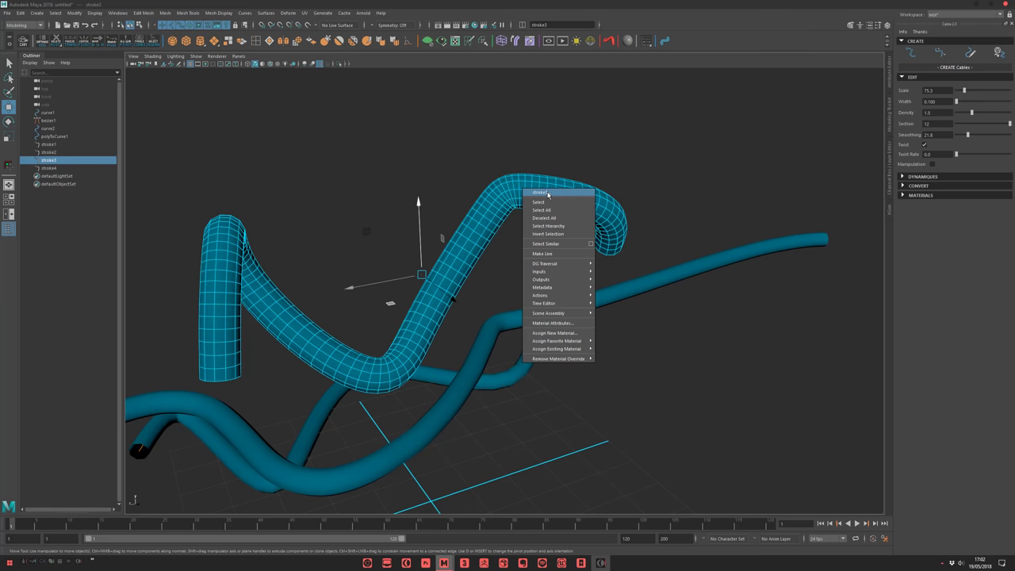
click(524, 149)
Examine the Bezier cable's mesh along its bends and at its open end.
click(517, 194)
alt+drag(507, 272, 436, 314)
scroll(410, 260, up, 4)
click(432, 229)
click(439, 247)
middle_drag(459, 334, 450, 215)
mouse_move(450, 215)
alt+mouse_down()
mouse_move(465, 215)
mouse_move(437, 125)
alt+mouse_up()
alt+drag(520, 216, 427, 316)
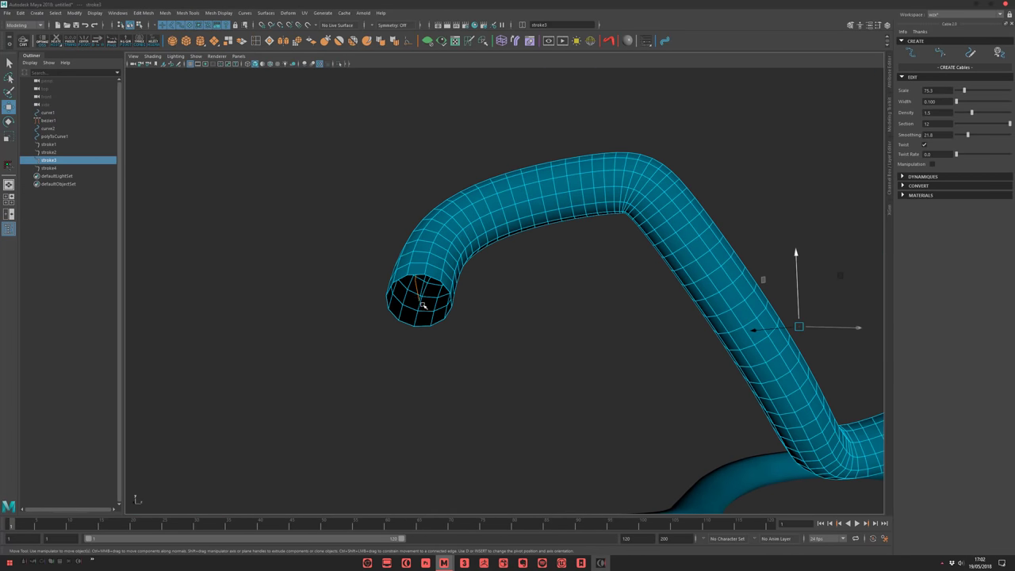
alt+drag(406, 281, 367, 229)
click(298, 217)
alt+drag(299, 217, 602, 190)
alt+drag(631, 244, 667, 247)
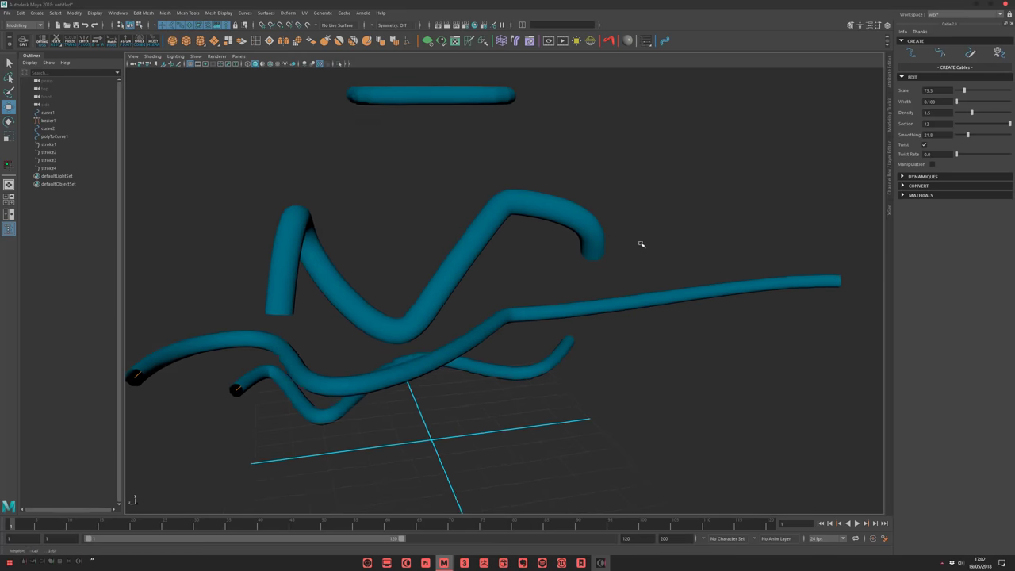
Turn on Manipulation for the Bezier cable and select its underlying curve in the viewport.
click(566, 198)
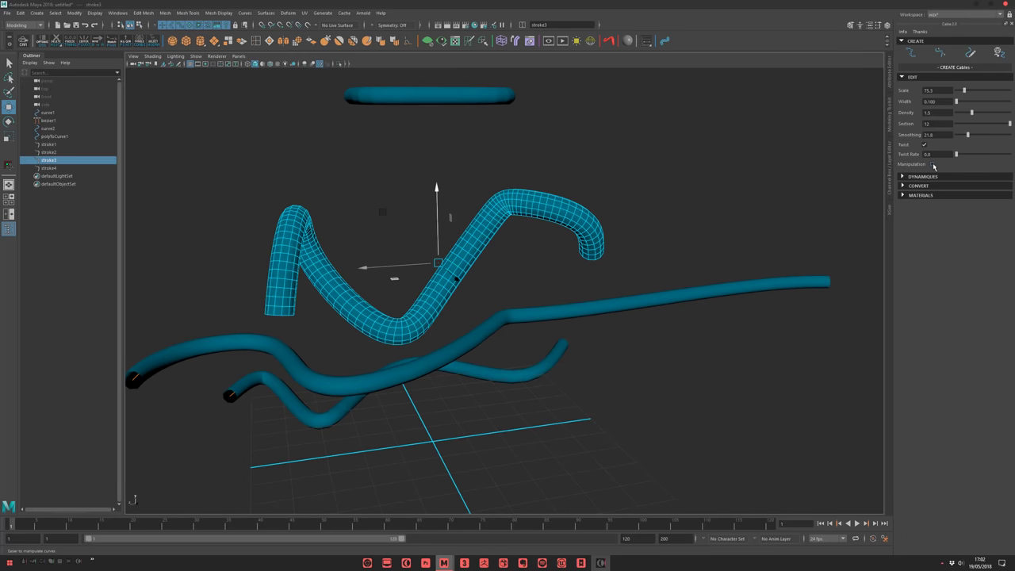
click(933, 164)
click(572, 211)
alt+drag(566, 227, 424, 265)
middle_drag(426, 266, 357, 199)
alt+drag(356, 199, 584, 240)
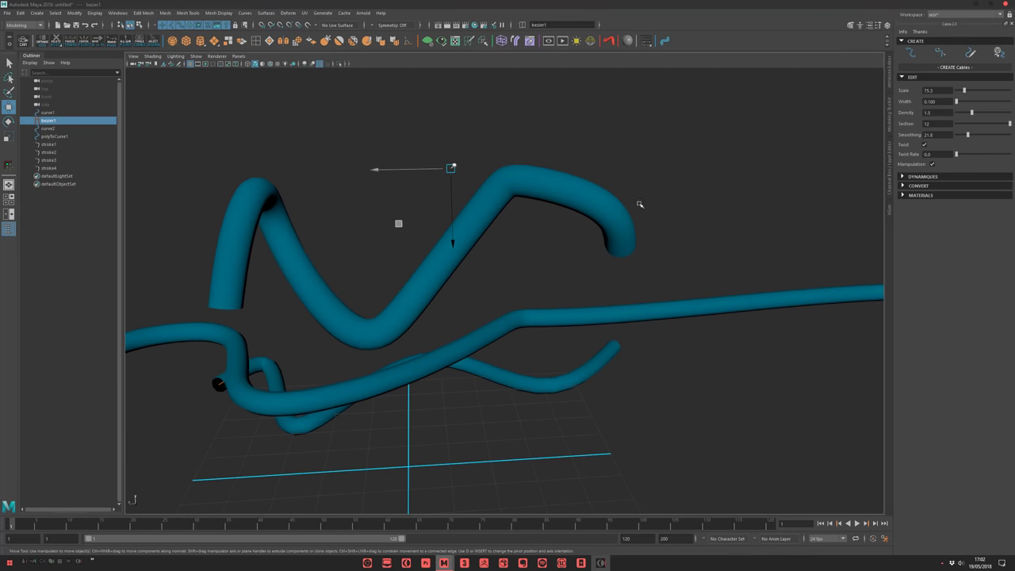
Select the guide curve of the long lower cable and move it well away from the other cables.
click(552, 134)
click(607, 311)
mouse_move(604, 326)
middle_down()
mouse_move(579, 341)
mouse_move(616, 328)
middle_up()
alt+drag(555, 327, 610, 356)
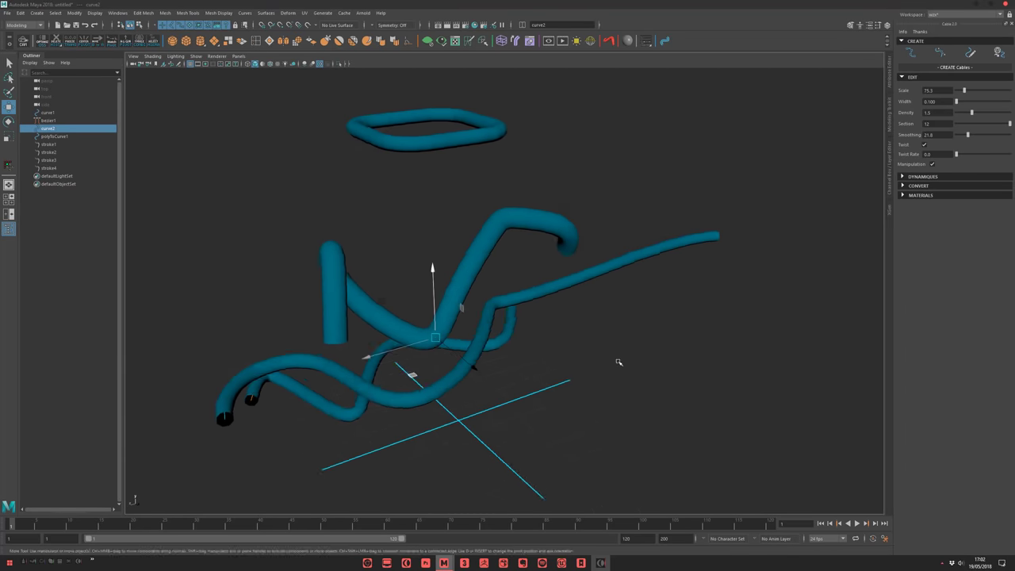
middle_drag(555, 349, 705, 288)
key(ctrl+z)
middle_drag(650, 308, 684, 409)
Show the Bezier curve's control points and move its anchors and end point to reshape the cable.
alt+drag(547, 214, 485, 242)
alt+right_drag(484, 242, 519, 236)
alt+drag(519, 236, 526, 166)
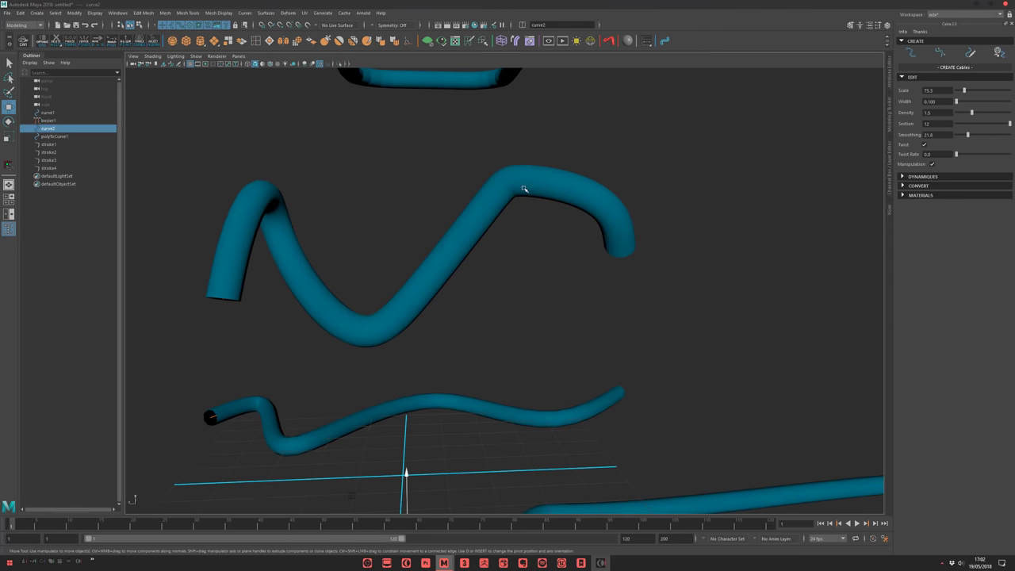
click(525, 181)
right_drag(533, 184, 544, 140)
click(510, 175)
drag(538, 189, 560, 202)
drag(361, 358, 582, 326)
click(613, 269)
middle_drag(616, 309, 680, 278)
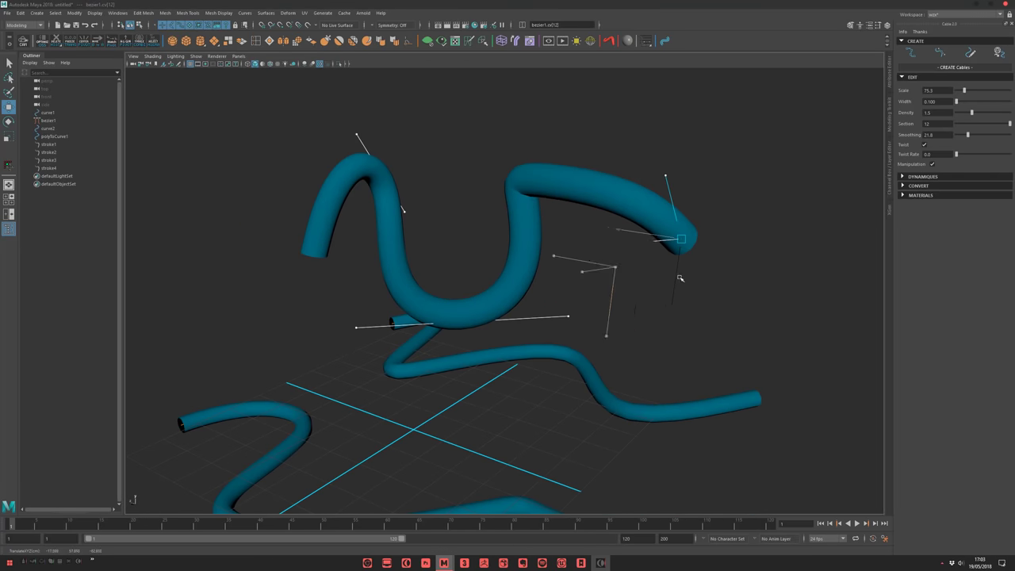
Adjust the tangent handle at the Bezier curve's end to round off the cable's last section.
alt+drag(680, 278, 640, 236)
click(589, 210)
middle_drag(552, 242, 561, 214)
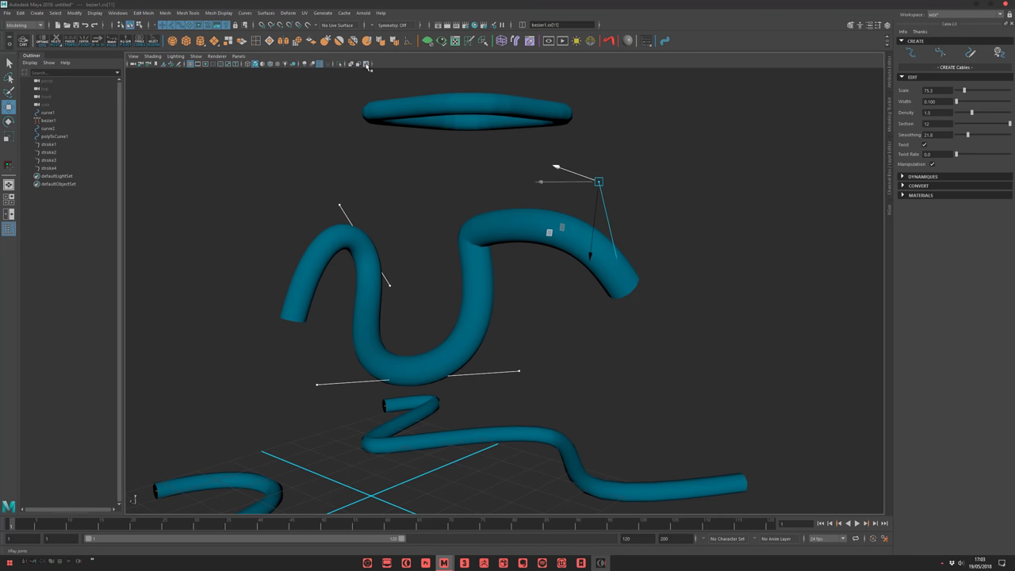
click(366, 64)
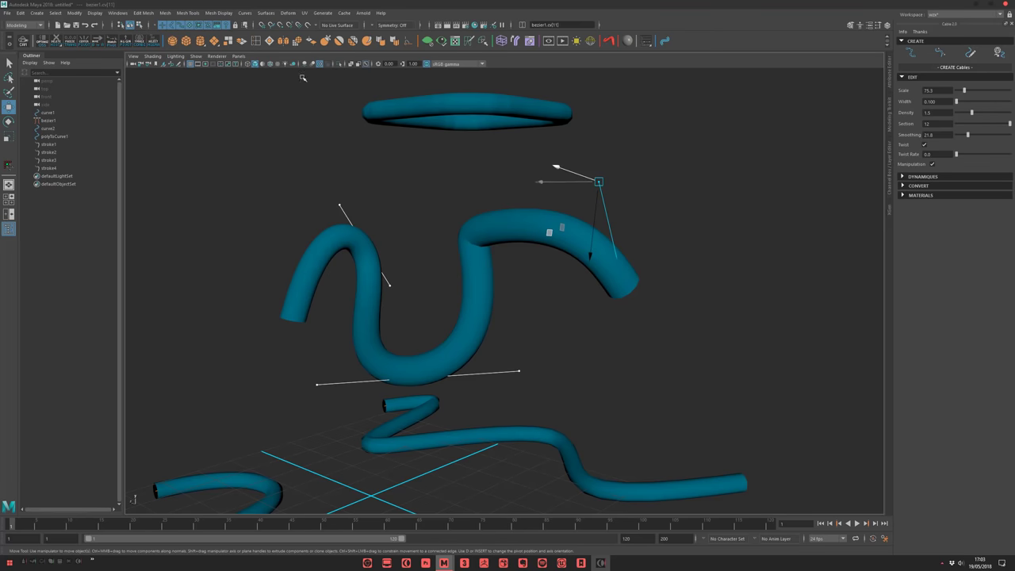
alt+drag(325, 131, 374, 176)
drag(632, 192, 674, 179)
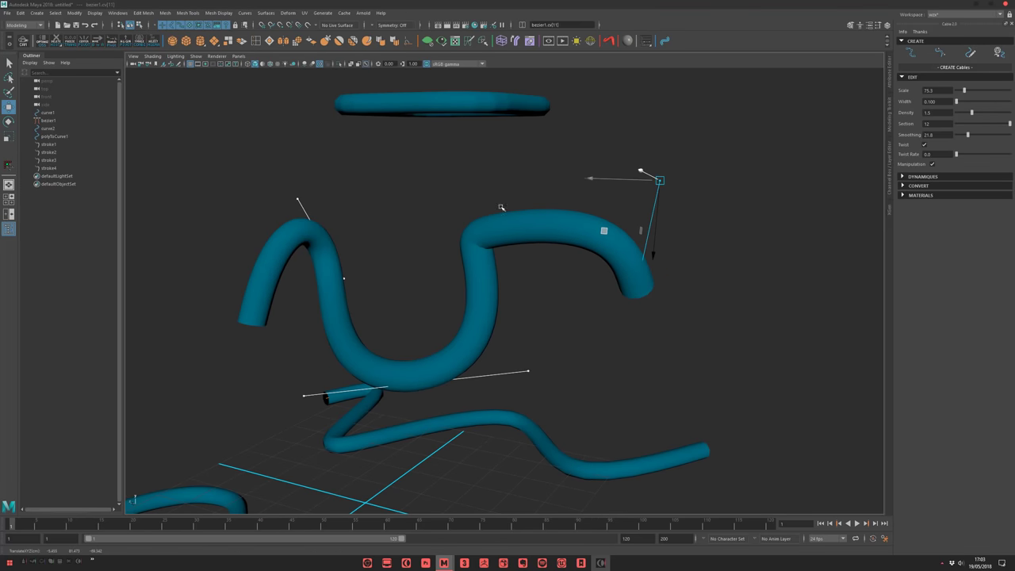
Move the Bezier curve's control points at the sharp bend and the first hump, and return to object mode.
drag(488, 222, 455, 246)
middle_drag(460, 279, 482, 260)
drag(329, 177, 262, 211)
middle_drag(321, 266, 280, 244)
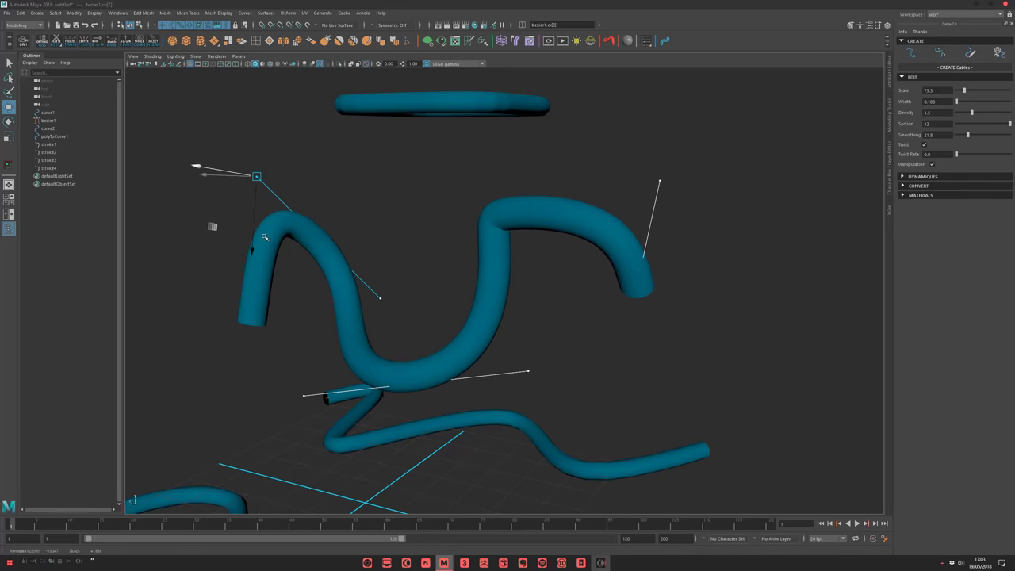
key(F8)
alt+drag(280, 244, 527, 269)
scroll(527, 269, down, 5)
click(581, 298)
Reduce the Bezier cable's scale to near its minimum, deselect it and collapse the Edit settings.
alt+middle_drag(568, 269, 568, 225)
scroll(588, 284, up, 2)
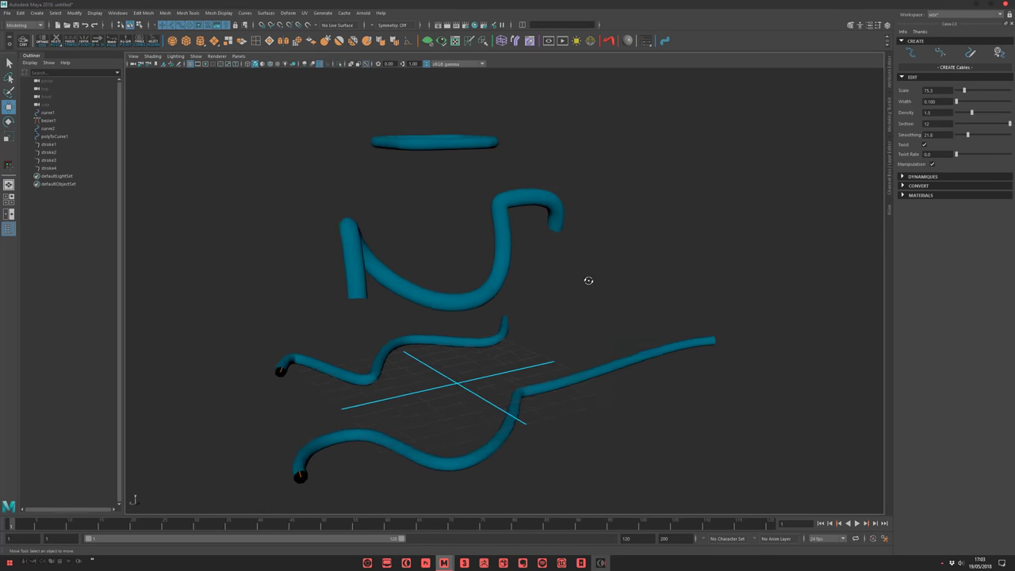
alt+drag(587, 284, 725, 267)
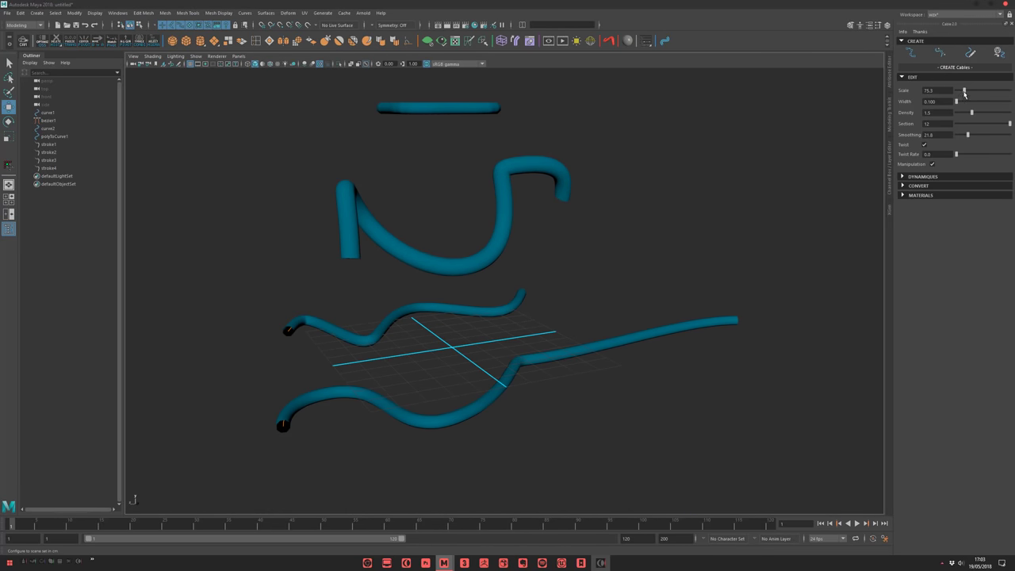
click(562, 181)
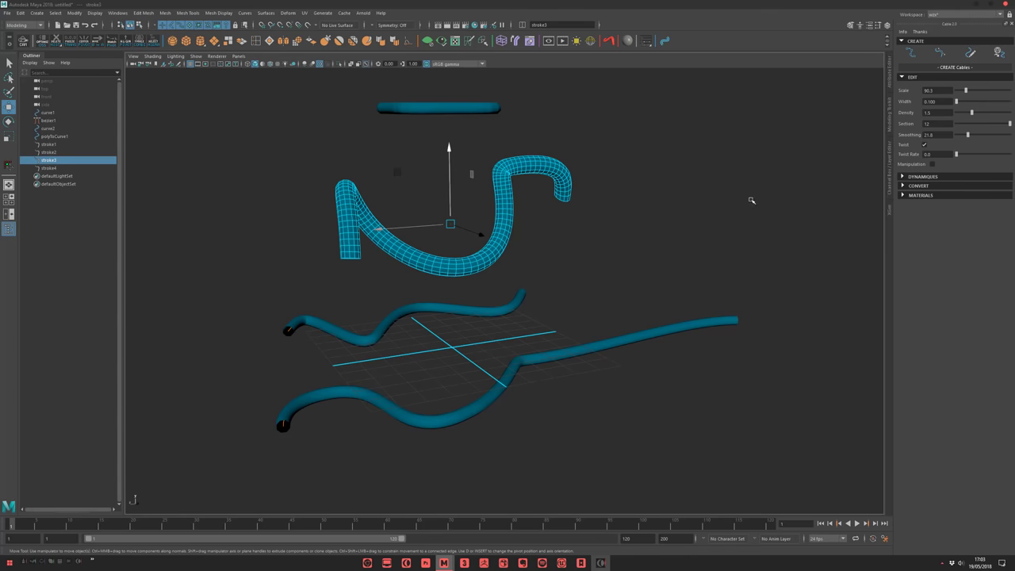
drag(966, 91, 956, 91)
click(700, 225)
alt+middle_drag(700, 224, 733, 217)
scroll(785, 219, up, 3)
click(920, 77)
alt+middle_drag(630, 246, 632, 254)
alt+right_drag(632, 253, 609, 231)
alt+drag(662, 236, 562, 266)
alt+drag(380, 249, 98, 167)
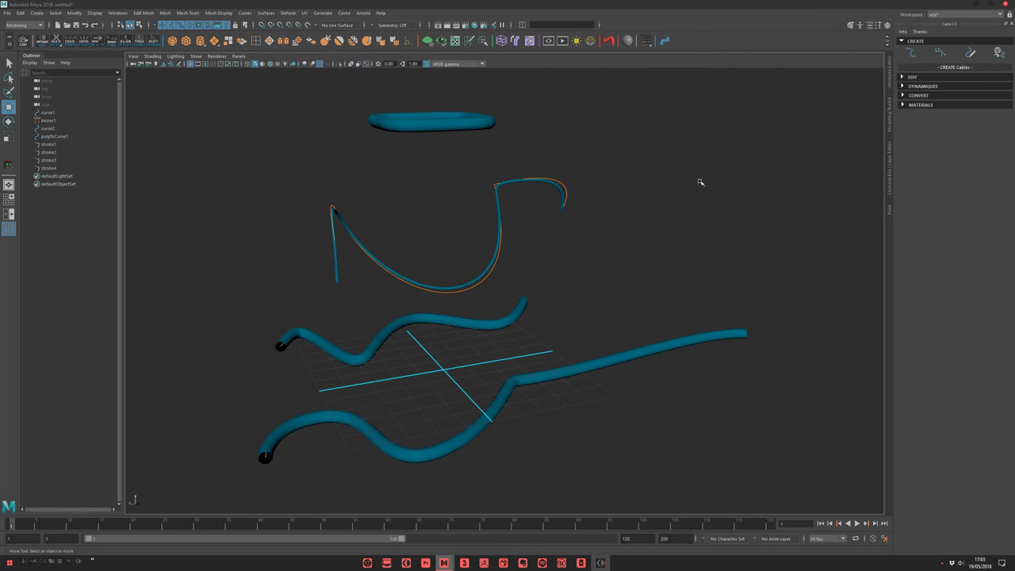
Select the closed rectangular cable and examine its mesh and context menu options.
alt+drag(568, 200, 516, 169)
click(429, 108)
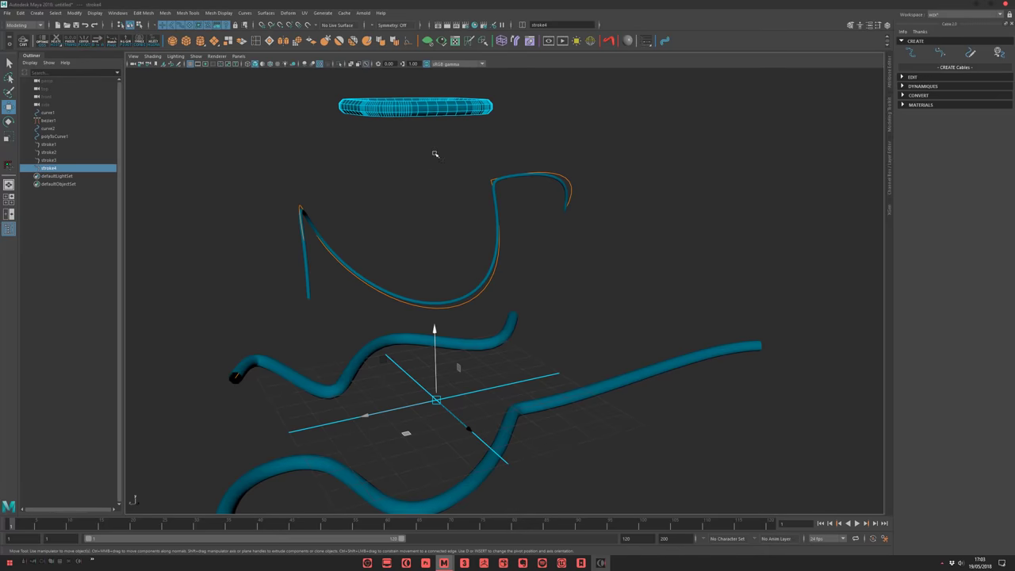
scroll(436, 179, up, 3)
right_click(409, 144)
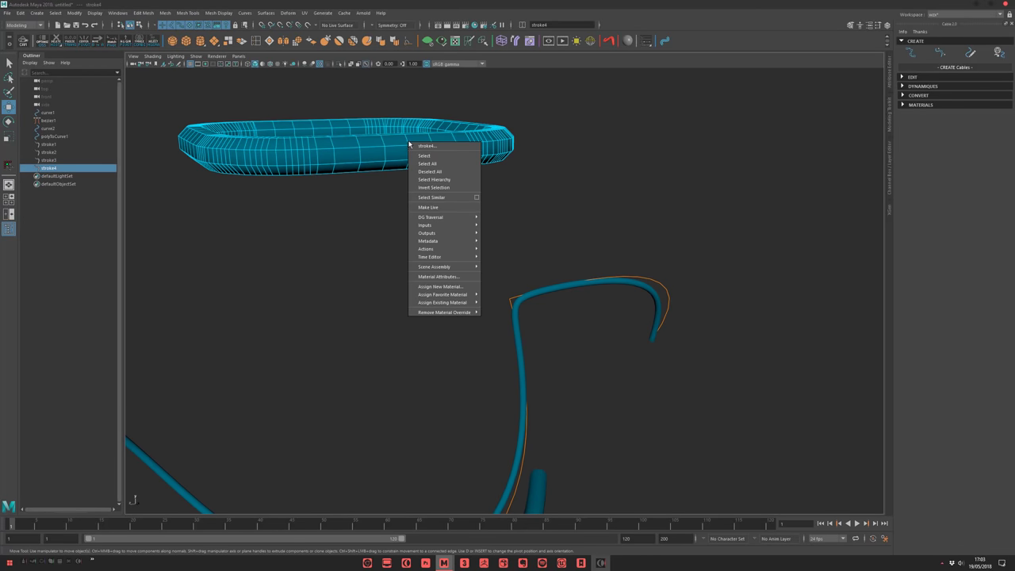
click(351, 145)
scroll(401, 270, down, 6)
alt+middle_drag(404, 273, 426, 212)
scroll(427, 213, down, 1)
alt+drag(467, 200, 469, 183)
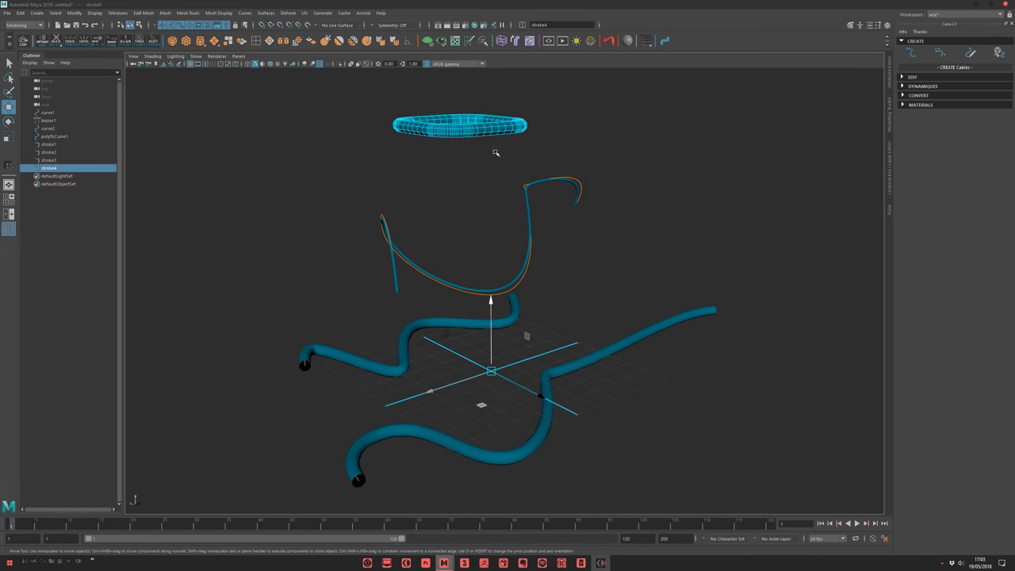
Expand the Convert options of the cable script.
alt+drag(696, 212, 678, 223)
click(919, 95)
alt+drag(747, 190, 617, 207)
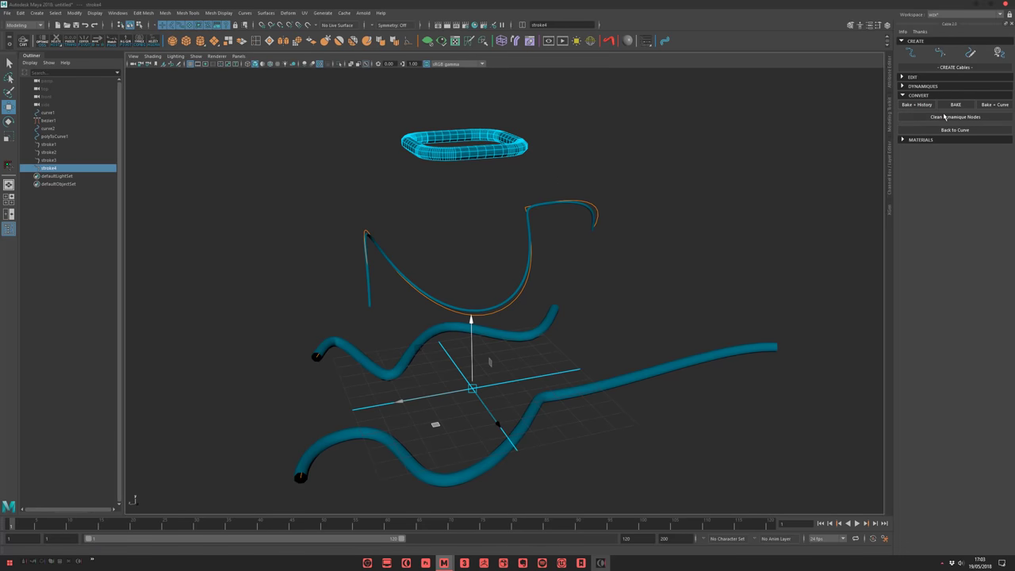
Select the Bezier cable, increase its scale to make it thicker, and collapse the Edit settings.
click(474, 208)
alt+drag(546, 254, 543, 301)
scroll(473, 204, up, 2)
click(506, 229)
scroll(543, 301, up, 4)
alt+drag(722, 245, 804, 213)
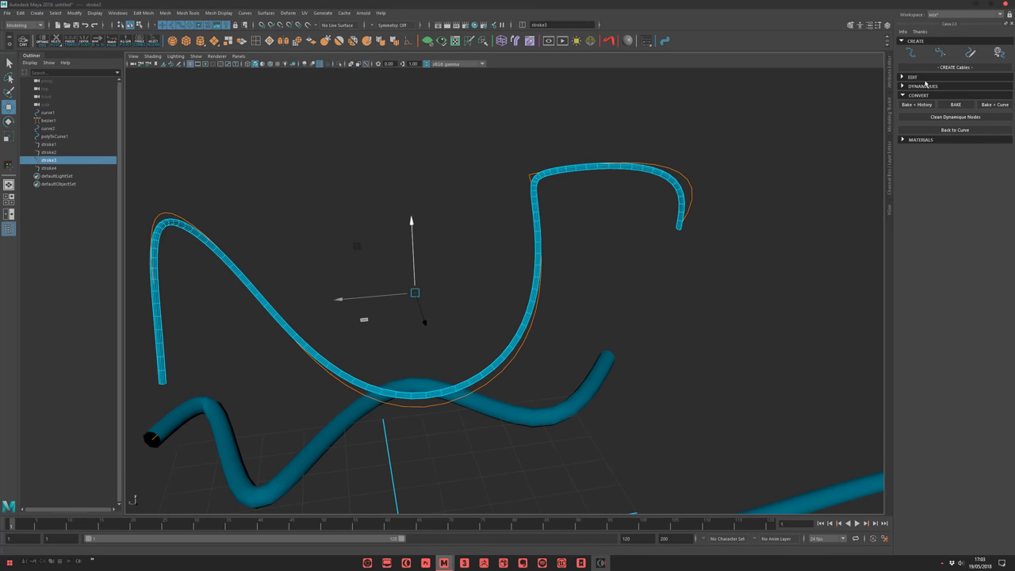
click(920, 77)
drag(959, 92, 961, 93)
click(948, 77)
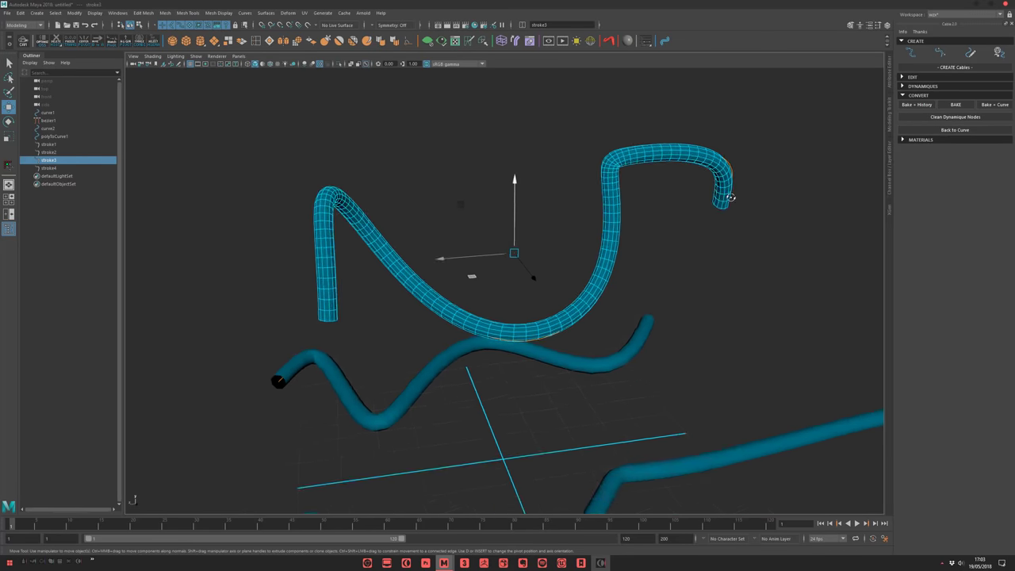
alt+drag(746, 197, 771, 201)
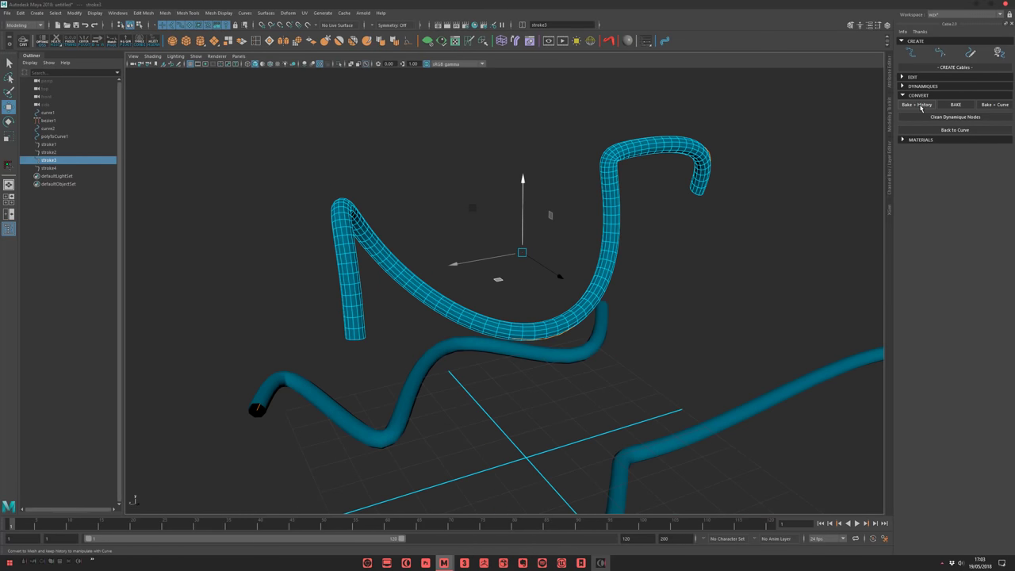
Bake the Bezier cable to a mesh with its history kept, and expand its Cable_Hist_00 group.
click(922, 109)
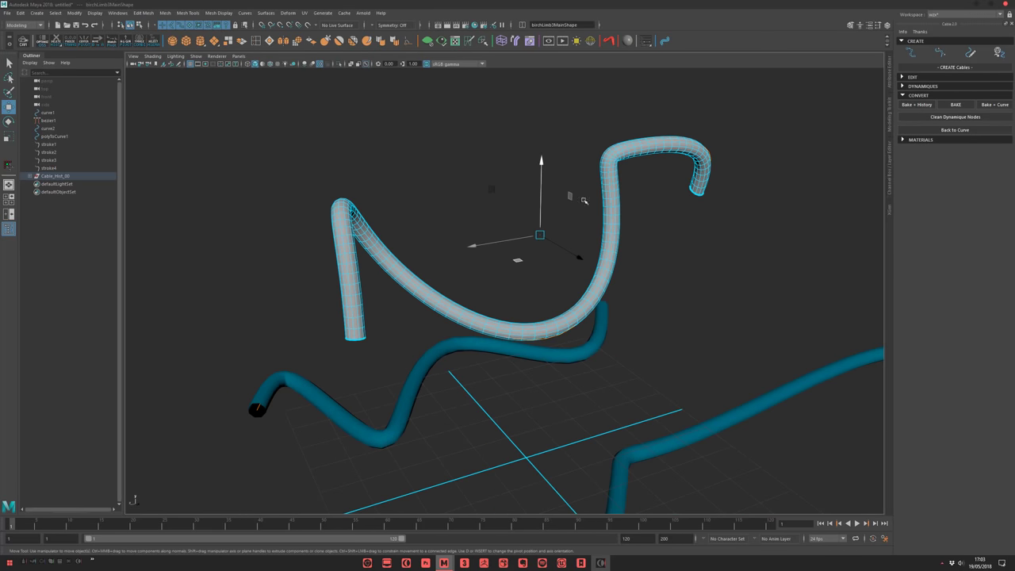
scroll(581, 224, down, 3)
alt+drag(627, 259, 518, 234)
scroll(520, 233, up, 3)
click(528, 230)
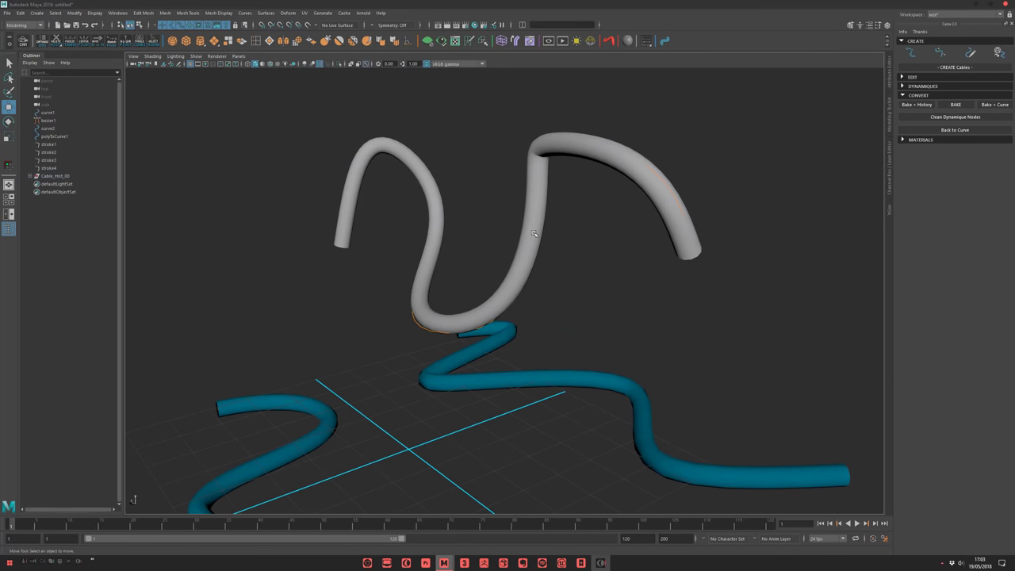
click(531, 230)
click(29, 176)
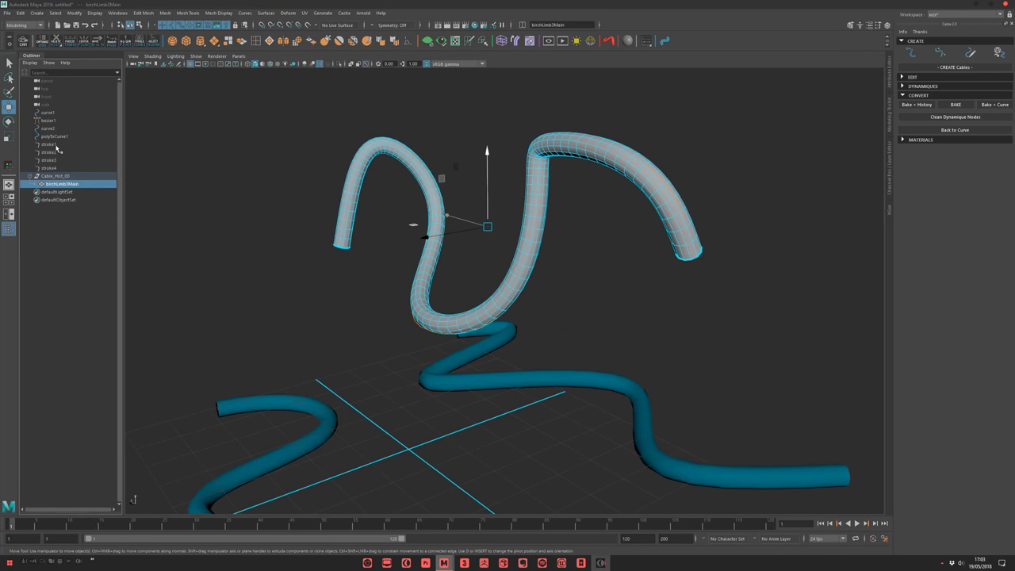
key(f)
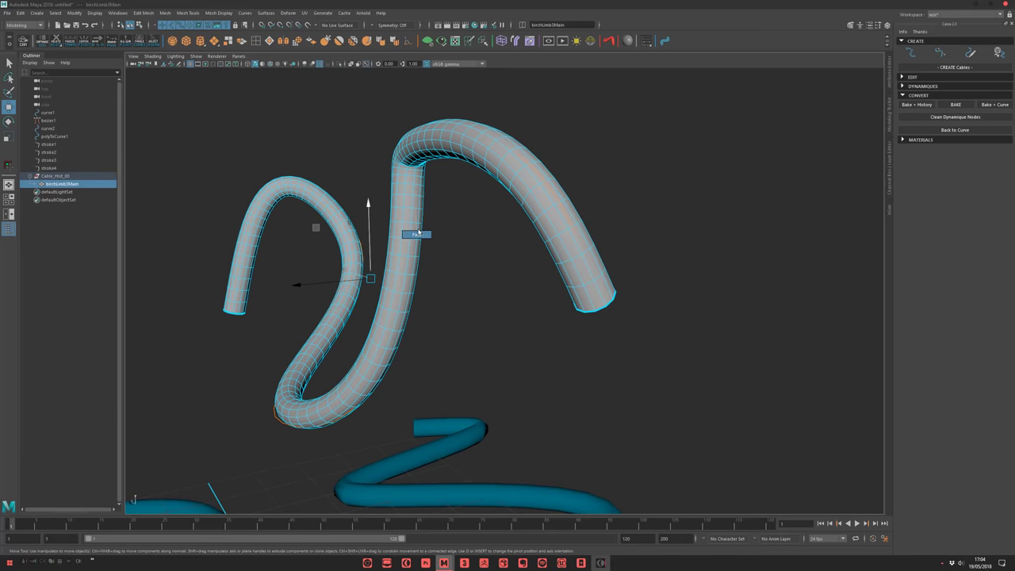
Extrude a face loop below the baked cable's sharp bend and scale it outward into a wide disc-shaped flange.
right_drag(417, 227, 416, 233)
key(q)
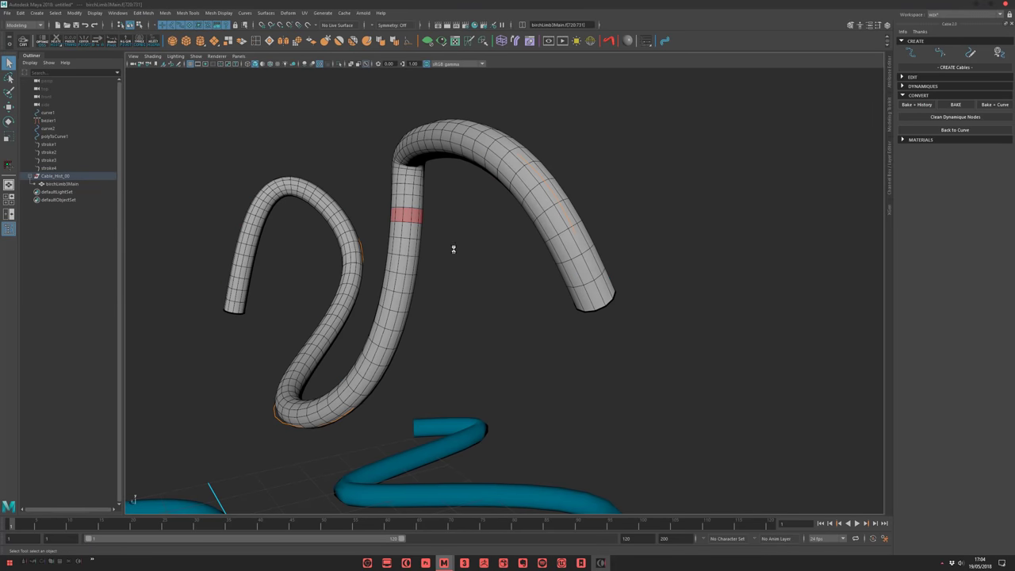
key(ctrl+e)
middle_drag(457, 250, 481, 249)
key(r)
drag(407, 195, 405, 206)
key(w)
key(F8)
click(468, 296)
Try moving the Bezier curve of the baked cable, and undo the move.
alt+drag(468, 296, 505, 149)
click(497, 118)
middle_drag(496, 137, 565, 181)
key(ctrl+z)
Reshape the baked cable by moving the Bezier curve's control points at the end, lower bend and first hump.
right_drag(535, 165, 470, 132)
alt+drag(468, 115, 530, 282)
drag(761, 214, 659, 309)
middle_drag(657, 313, 618, 251)
drag(360, 326, 400, 372)
middle_drag(400, 372, 456, 313)
drag(337, 247, 302, 343)
middle_drag(302, 343, 375, 281)
alt+middle_drag(478, 310, 471, 255)
alt+right_drag(470, 254, 317, 208)
click(587, 353)
Select the long front cable and bake it to a plain mesh without history.
alt+drag(587, 353, 604, 346)
alt+middle_drag(604, 345, 561, 267)
alt+drag(560, 267, 527, 419)
click(528, 420)
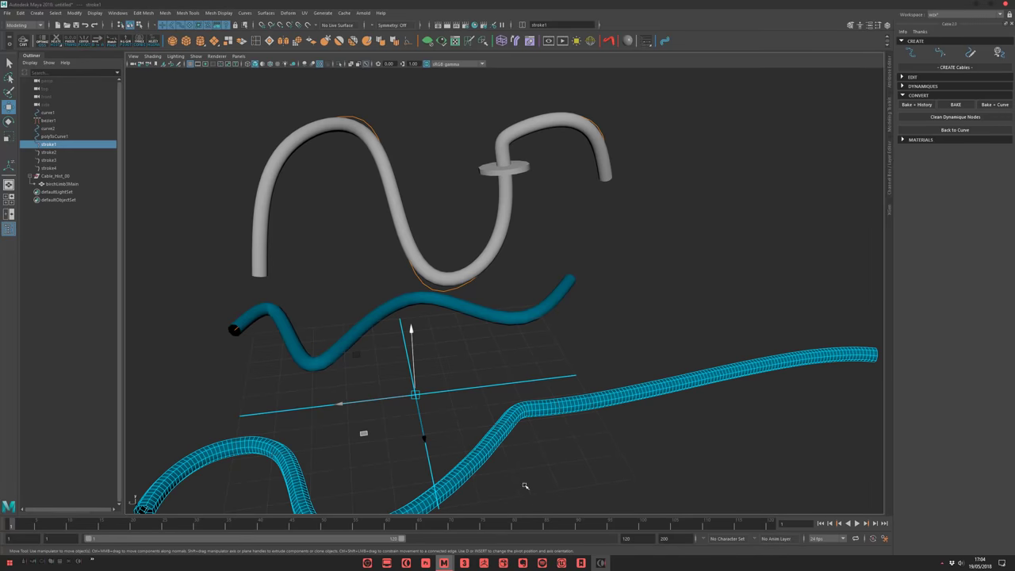
alt+drag(514, 480, 688, 330)
alt+drag(744, 315, 800, 294)
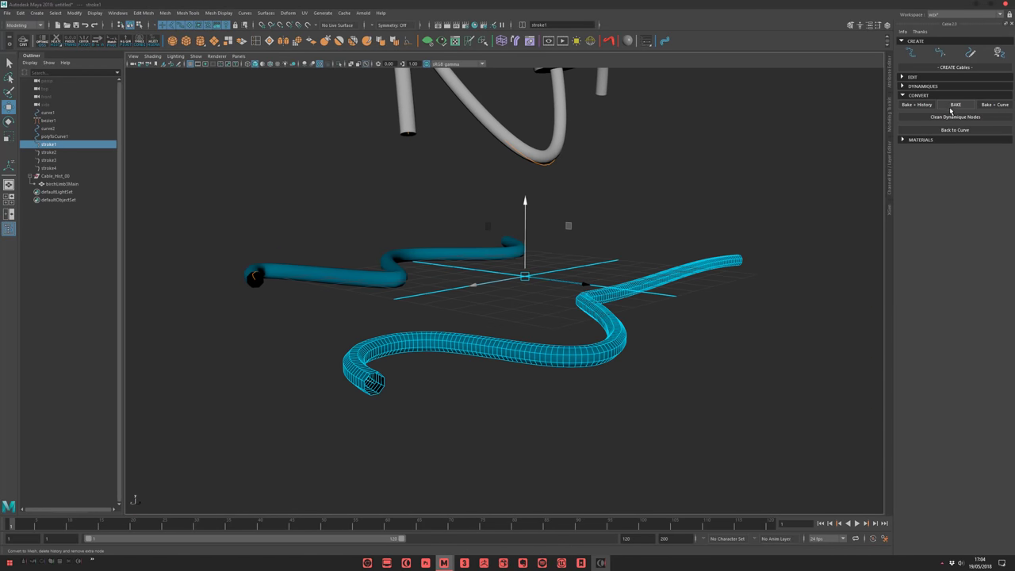
click(951, 110)
alt+drag(517, 399, 485, 390)
alt+middle_drag(484, 389, 544, 354)
alt+right_drag(544, 354, 611, 344)
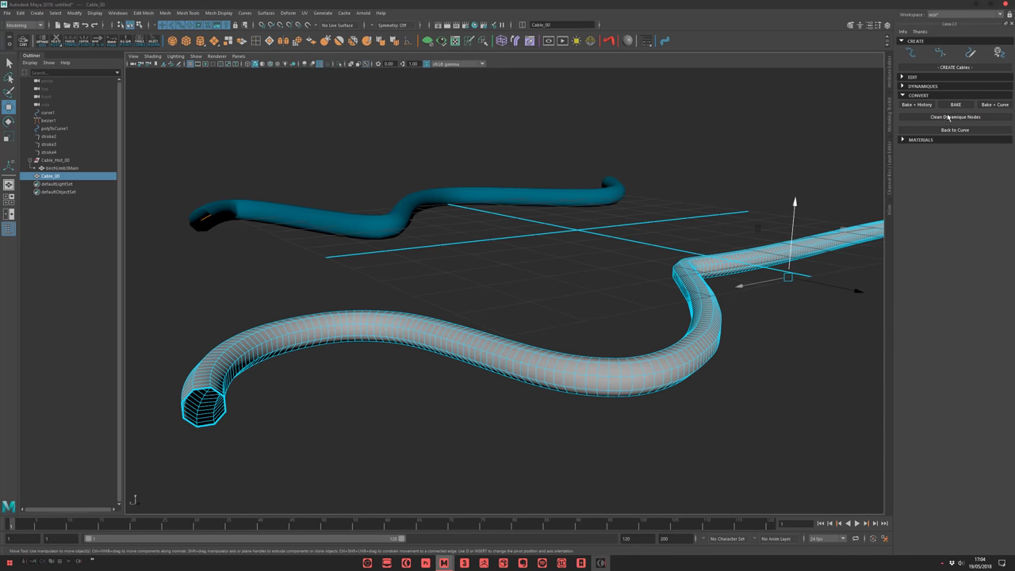
alt+drag(325, 384, 537, 295)
alt+drag(394, 305, 487, 265)
Select the remaining blue wavy cable and bake it to a mesh while keeping its curve.
click(478, 270)
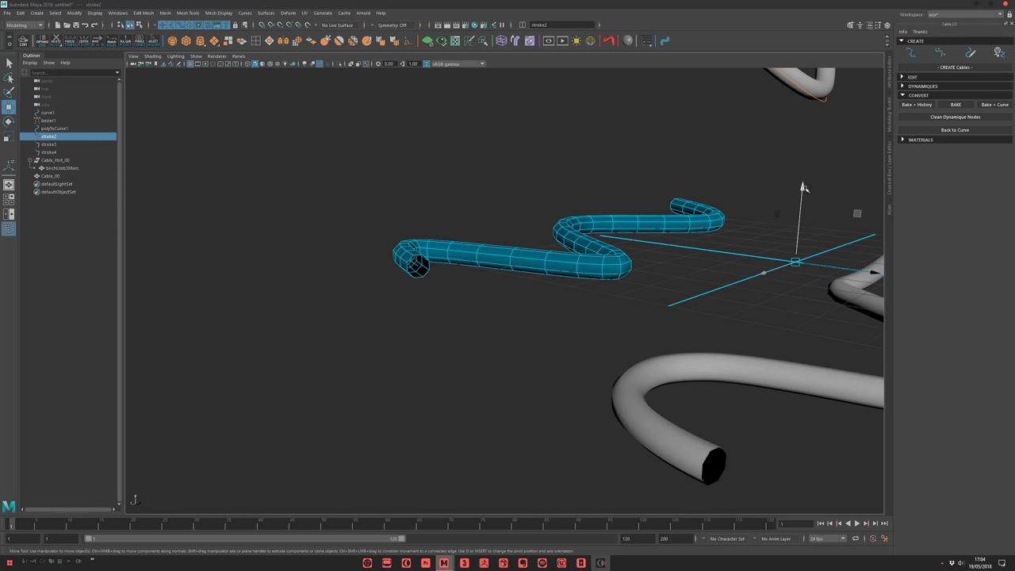
click(1002, 106)
key(f)
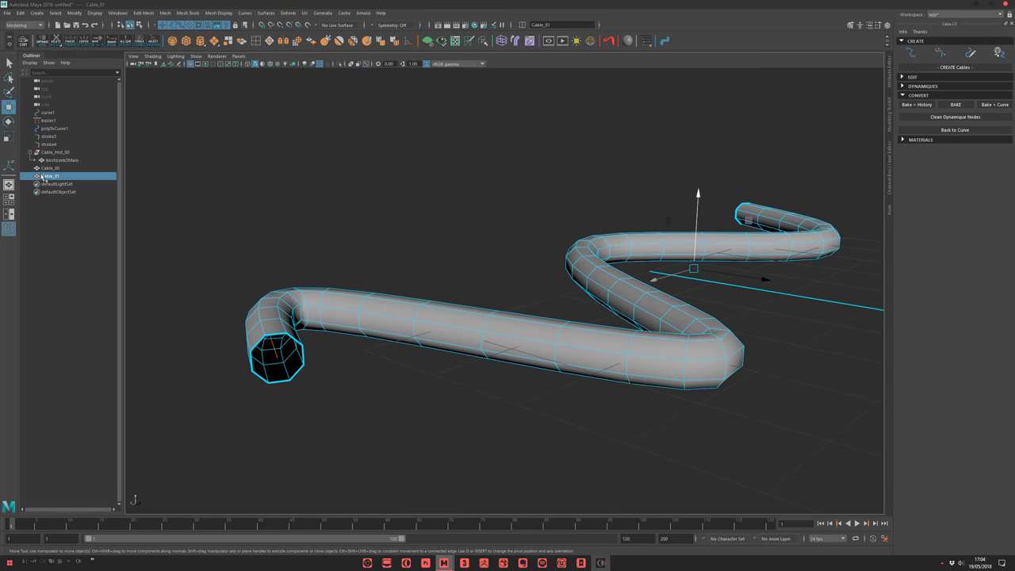
alt+drag(321, 269, 329, 249)
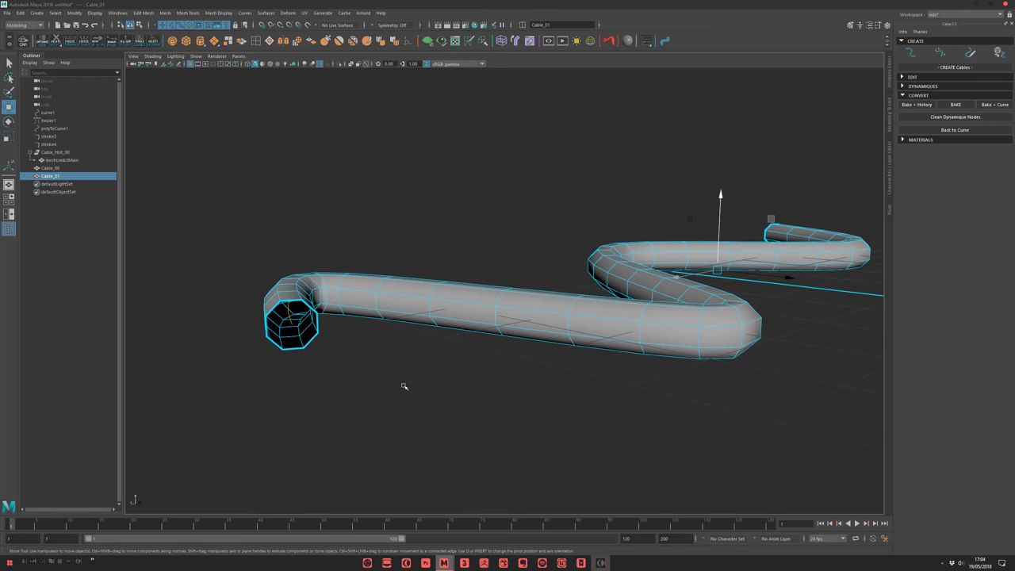
Select the curve kept below the wavy baked cable, try moving it on its own, and undo the move.
alt+drag(405, 383, 347, 310)
click(325, 290)
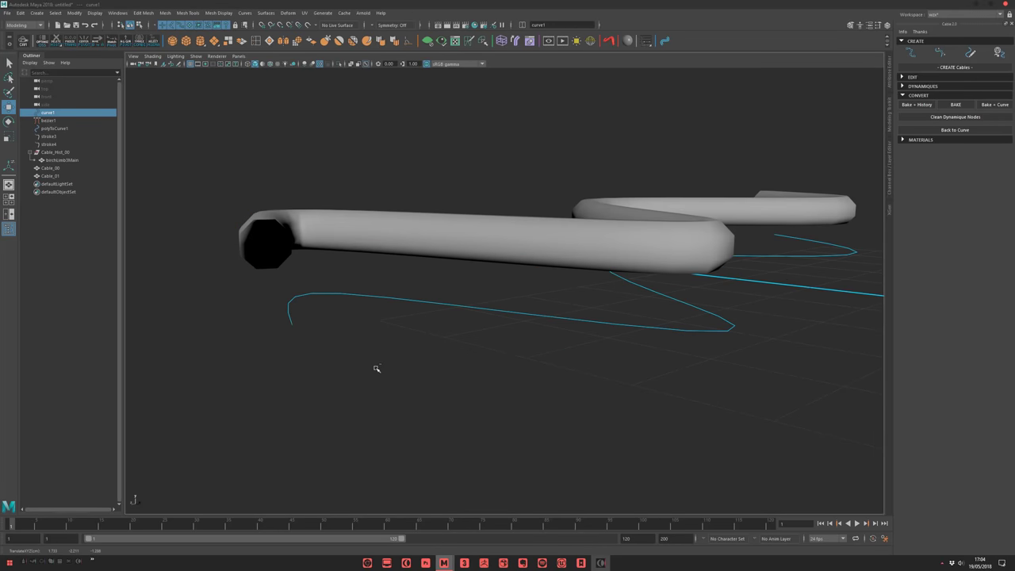
alt+drag(374, 369, 459, 310)
middle_drag(471, 379, 641, 380)
key(ctrl+z)
Move the wavy baked cable farther away from its separate curve and clear the selection.
scroll(476, 304, down, 5)
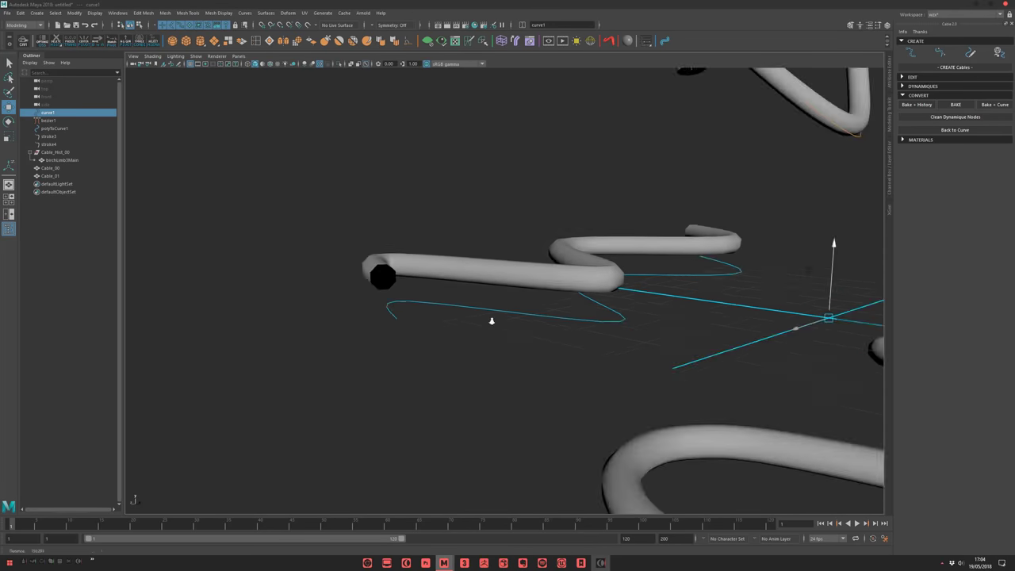
click(487, 280)
middle_drag(505, 247, 469, 235)
alt+drag(469, 235, 568, 304)
alt+drag(584, 220, 527, 297)
alt+drag(476, 316, 478, 301)
click(360, 158)
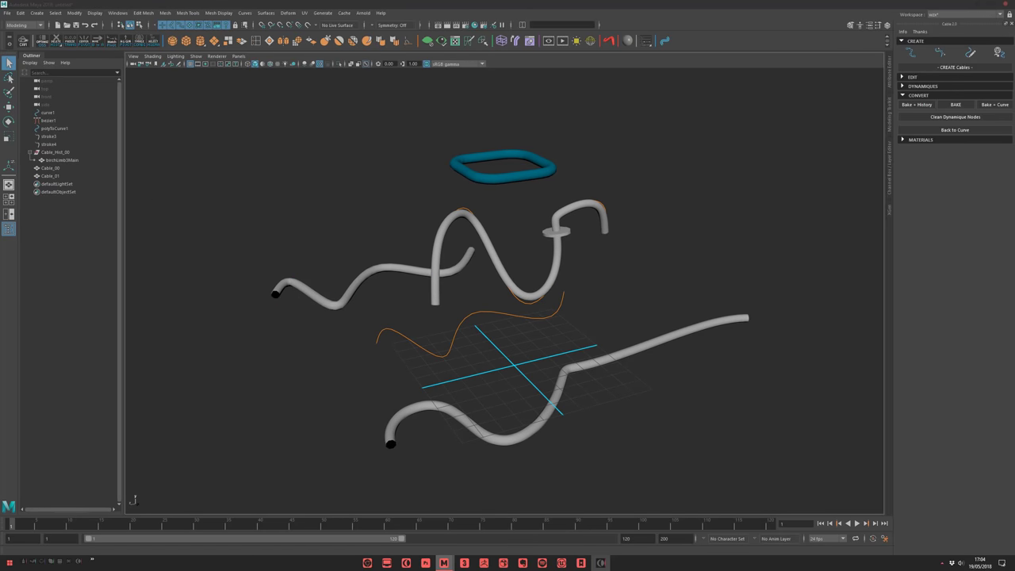
Examine the UV layouts of the cable baked with history and the long front cable in the UV Editor, and close the editor.
drag(671, 104, 745, 117)
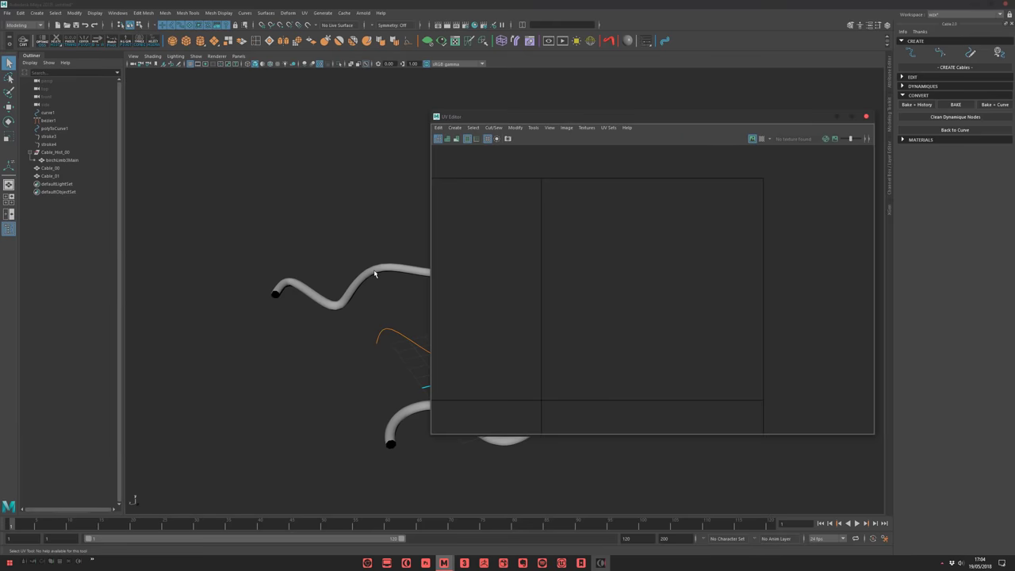
click(375, 274)
click(330, 202)
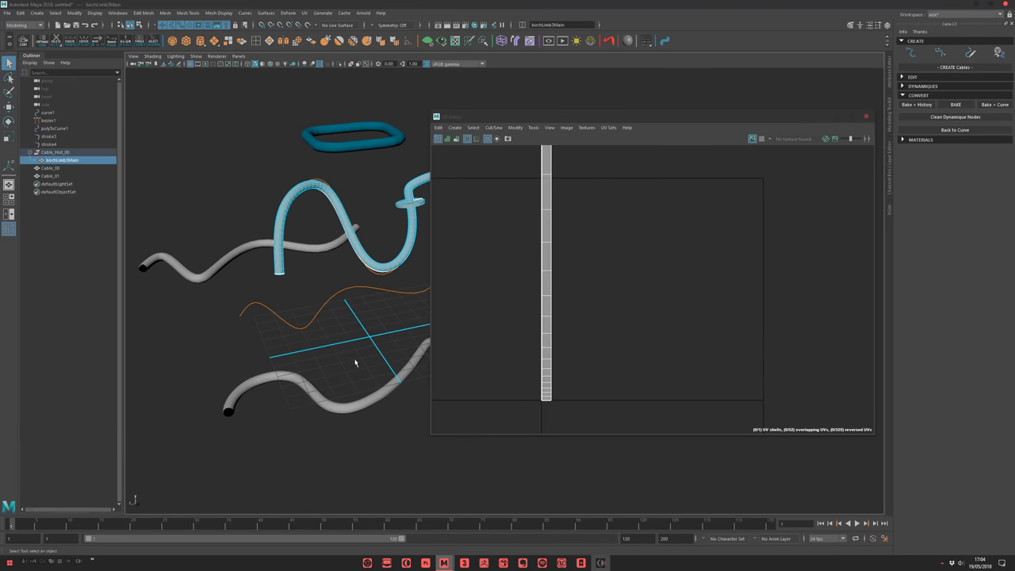
click(354, 409)
alt+right_drag(546, 214, 611, 252)
alt+middle_drag(596, 230, 600, 328)
alt+right_drag(568, 278, 596, 310)
scroll(595, 310, down, 5)
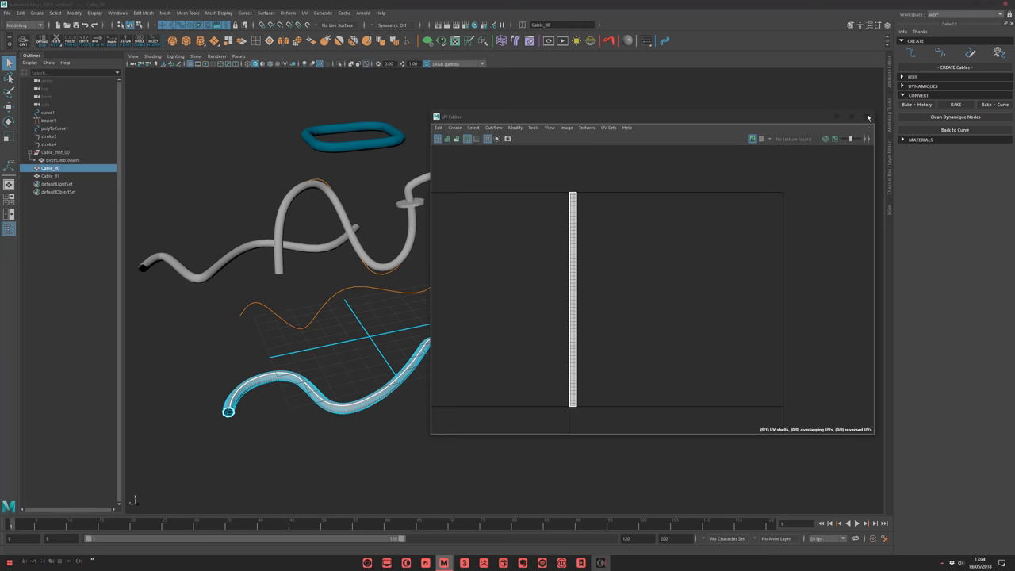
click(866, 118)
Activate the Move tool on the long front cable and show the script's material presets.
alt+middle_drag(571, 247, 713, 215)
scroll(610, 266, up, 3)
alt+drag(515, 285, 579, 253)
scroll(555, 285, up, 2)
key(w)
drag(666, 324, 700, 250)
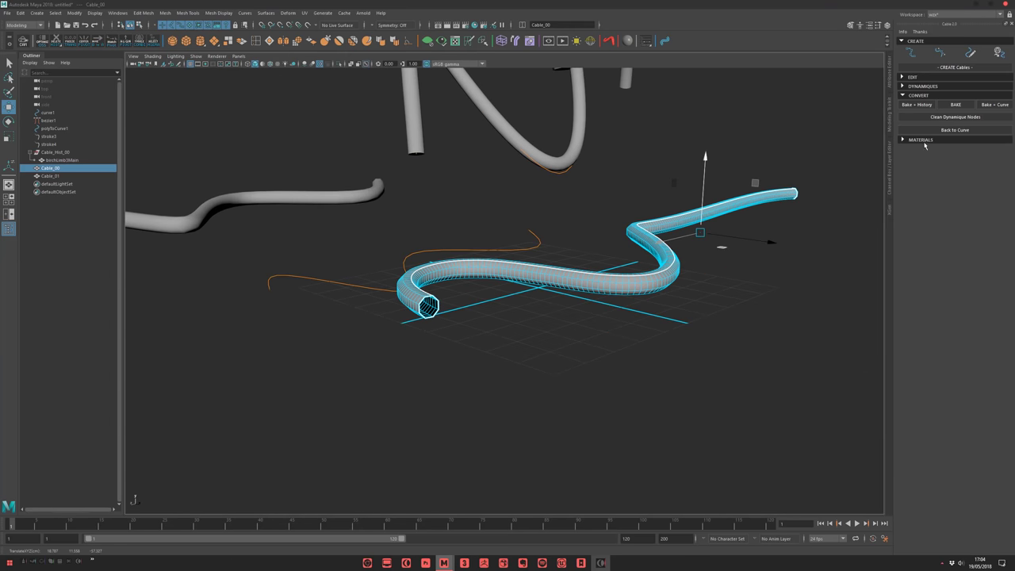
click(925, 143)
Assign the shiny plastic material preset to the long front cable and turn on textured display in the viewport.
alt+right_drag(669, 285, 675, 339)
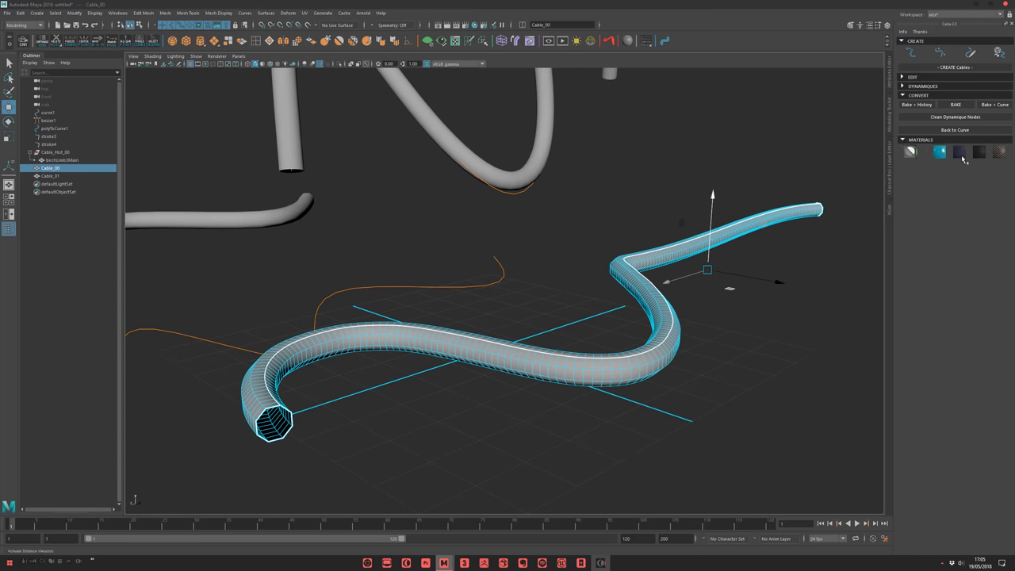
scroll(928, 213, down, 3)
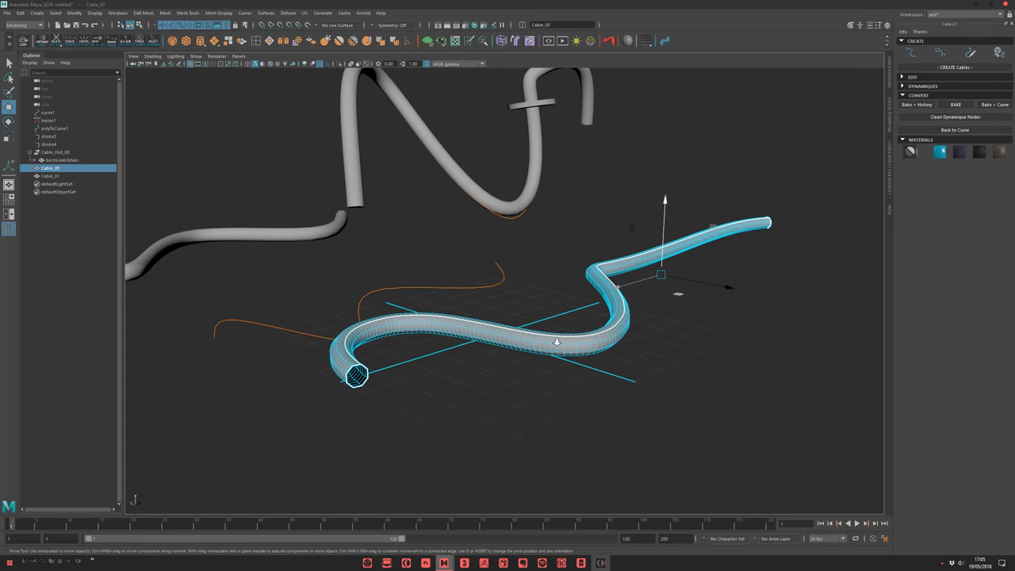
alt+right_drag(547, 344, 535, 337)
alt+middle_drag(623, 322, 629, 333)
alt+drag(630, 333, 689, 351)
alt+right_drag(689, 351, 707, 347)
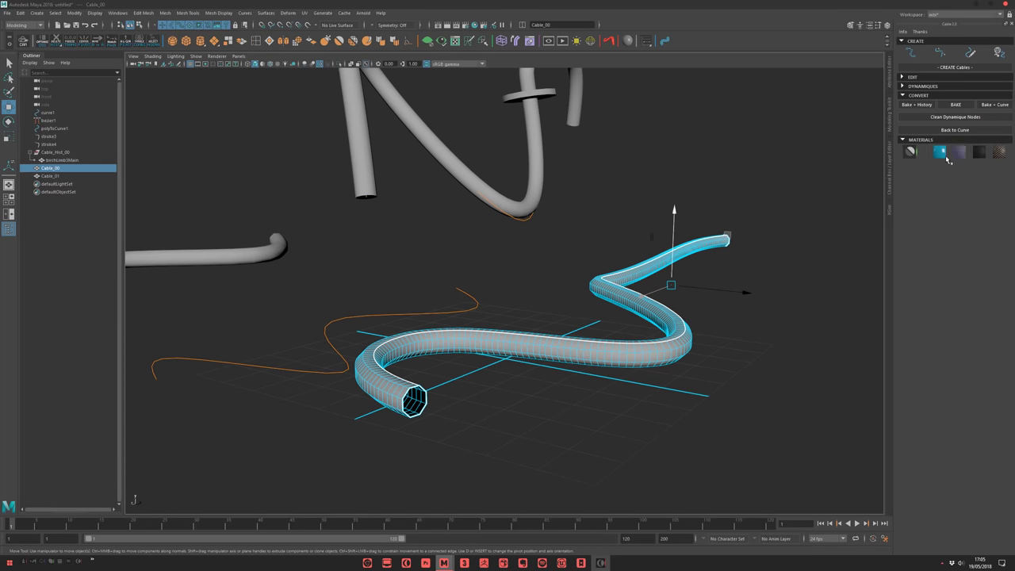
click(943, 158)
alt+right_drag(750, 306, 686, 354)
alt+drag(687, 354, 615, 371)
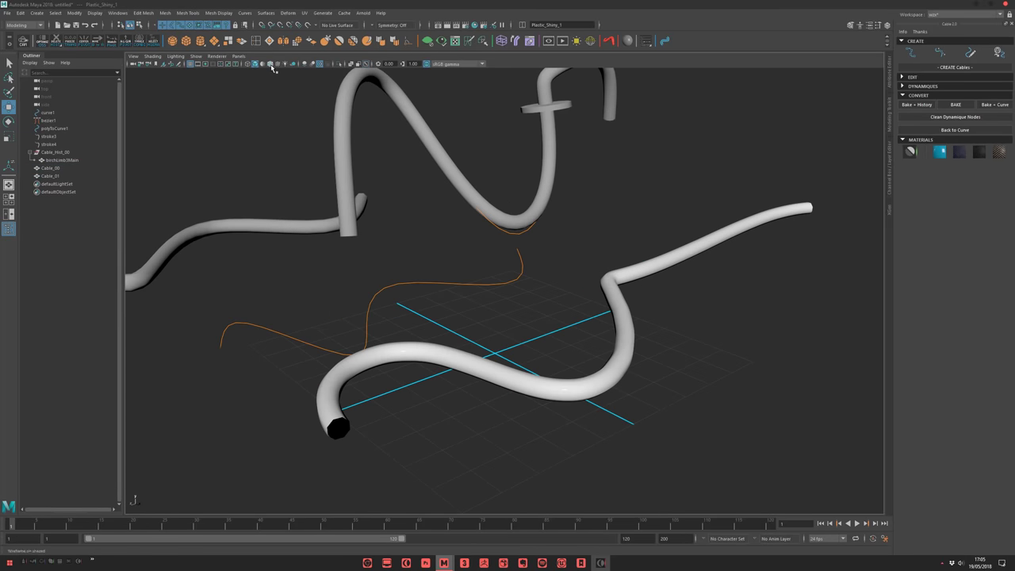
click(278, 65)
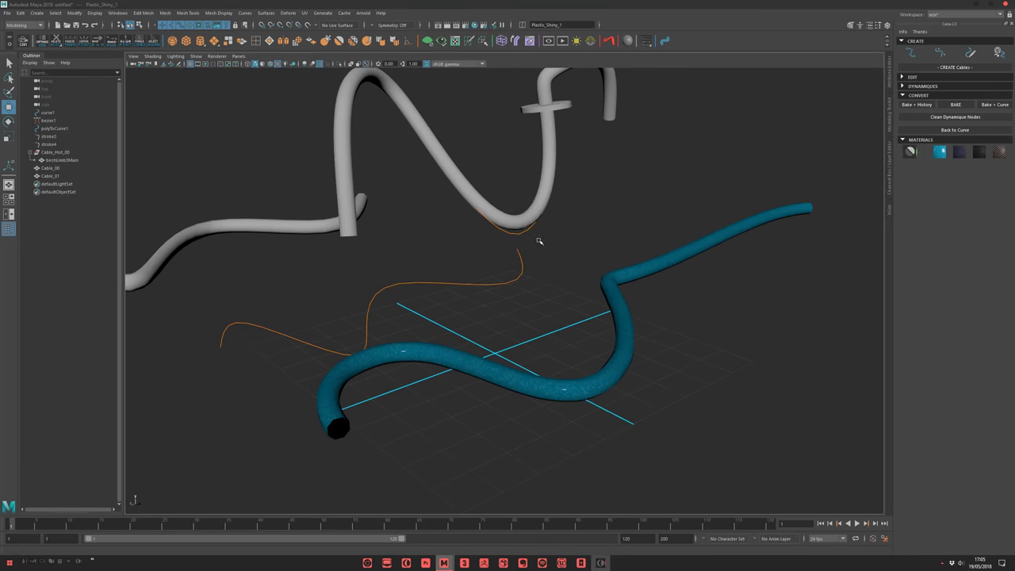
Inspect the shiny plastic material on the front cable from several angles, selected and deselected.
alt+drag(552, 230, 641, 249)
click(642, 246)
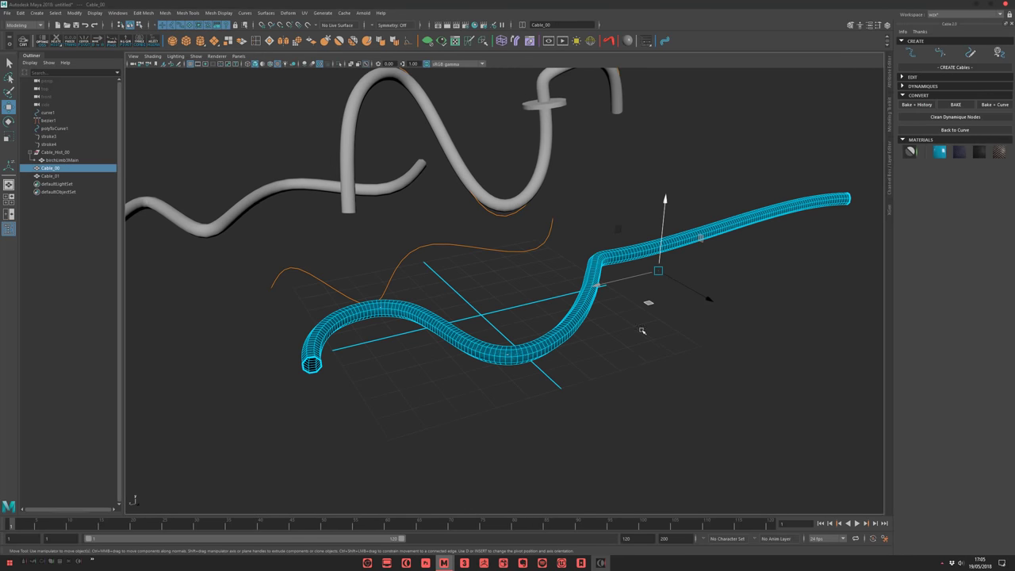
alt+drag(634, 332, 885, 201)
click(780, 314)
alt+drag(768, 283, 750, 265)
click(708, 239)
click(768, 298)
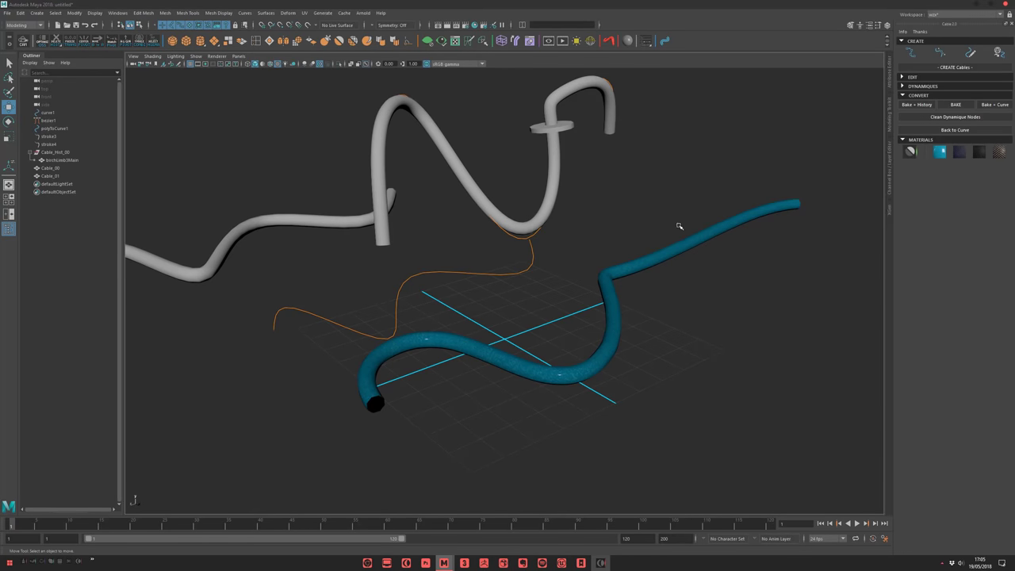
Select the front cable, assign the braided Tresse material preset, and view the braid up close.
click(719, 242)
click(675, 362)
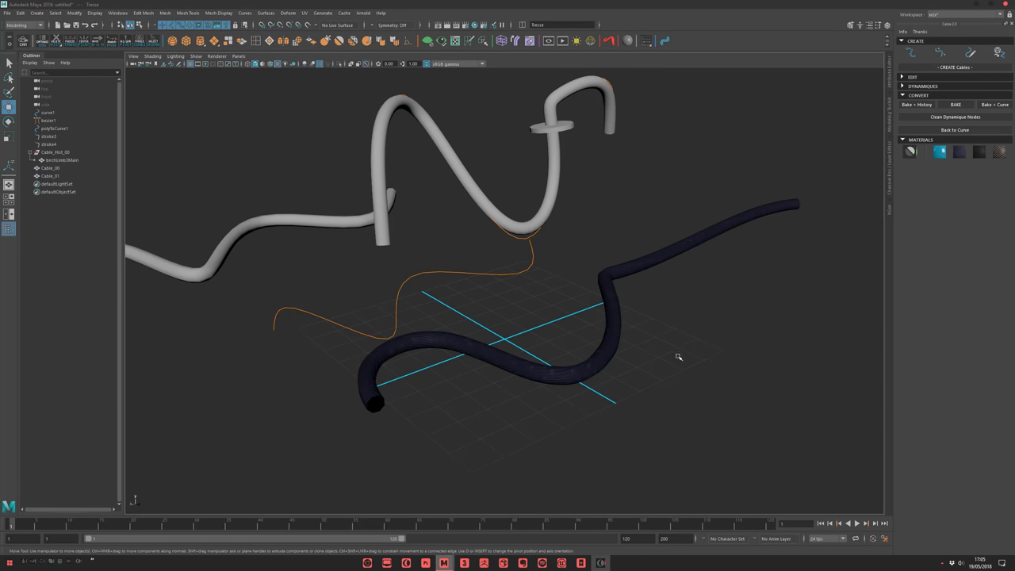
alt+right_drag(675, 363, 696, 358)
alt+drag(695, 358, 659, 354)
alt+right_drag(658, 354, 712, 369)
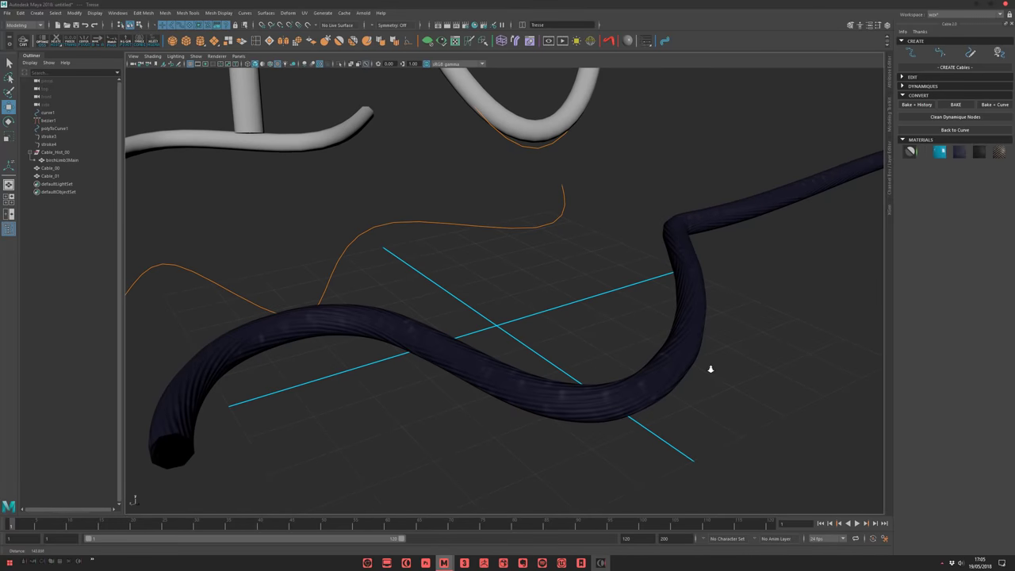
alt+drag(711, 369, 558, 312)
Reselect the long front cable and assign the fabric-textured Cable material preset to it.
click(557, 312)
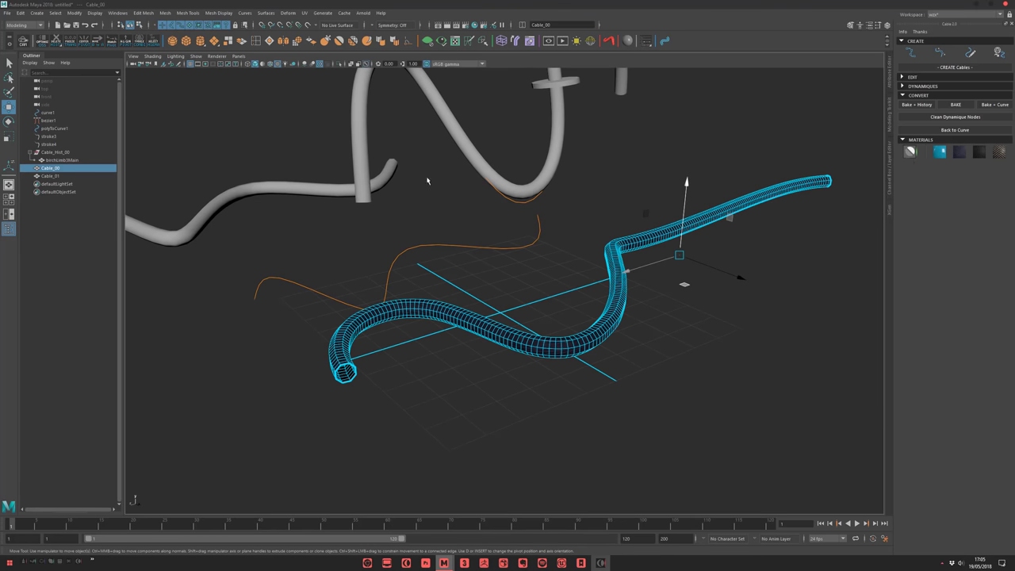
alt+drag(343, 251, 451, 172)
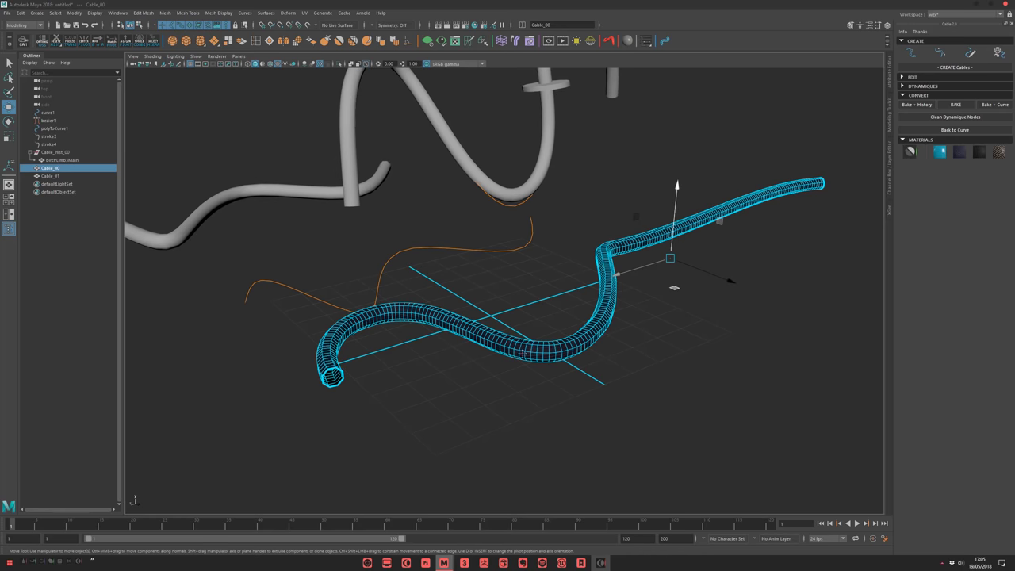
click(492, 401)
mouse_move(517, 353)
alt+mouse_down()
mouse_move(491, 401)
mouse_move(568, 403)
mouse_move(731, 303)
mouse_move(571, 337)
mouse_move(568, 296)
mouse_move(516, 294)
mouse_move(508, 304)
mouse_move(392, 248)
mouse_move(519, 354)
mouse_move(451, 336)
mouse_move(484, 356)
mouse_move(565, 267)
alt+mouse_up()
click(566, 265)
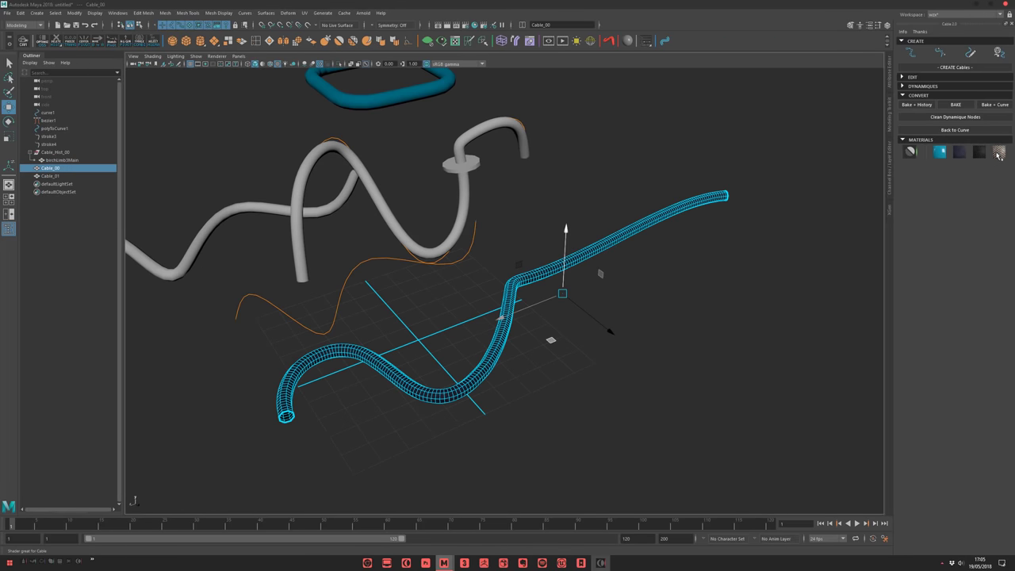
click(998, 154)
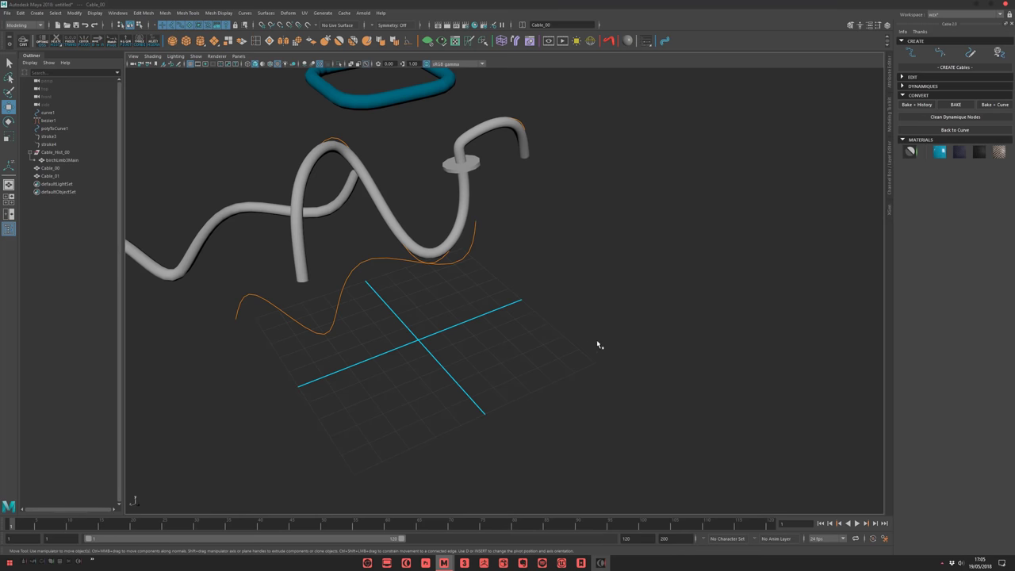
alt+drag(569, 348, 594, 290)
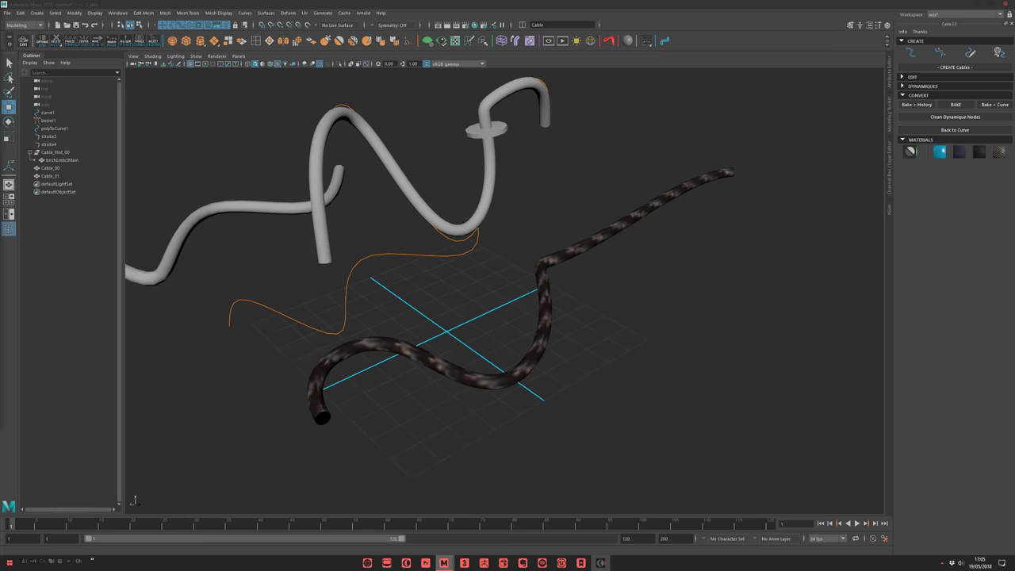
Bring up the Cable material's network in the Hypershade, show the attributes of its Cable_UV_Scale node, and move the Hypershade aside.
drag(0, 111, 367, 313)
alt+middle_drag(496, 231, 595, 135)
alt+right_drag(594, 135, 554, 163)
alt+drag(553, 163, 520, 212)
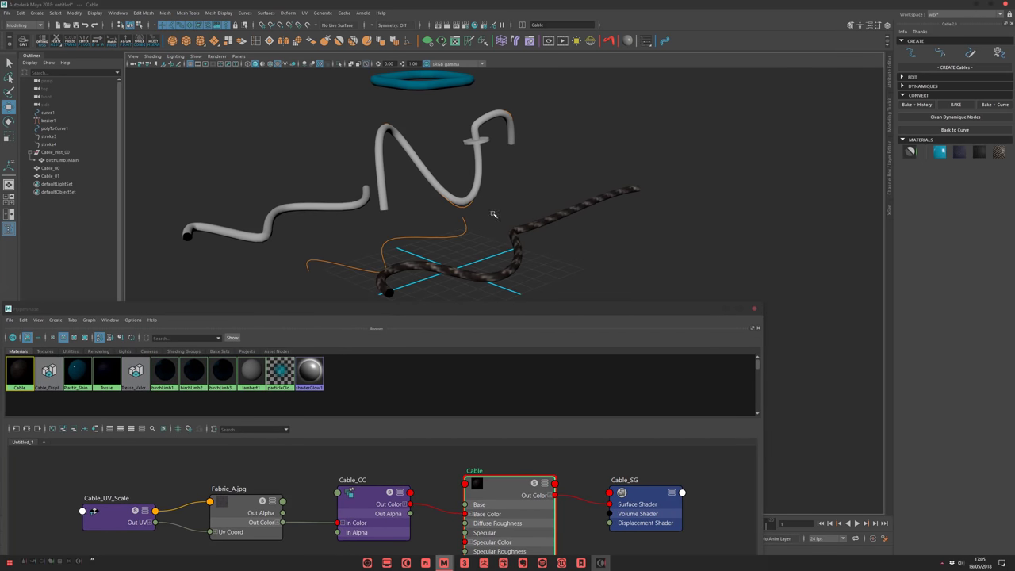
drag(286, 310, 423, 165)
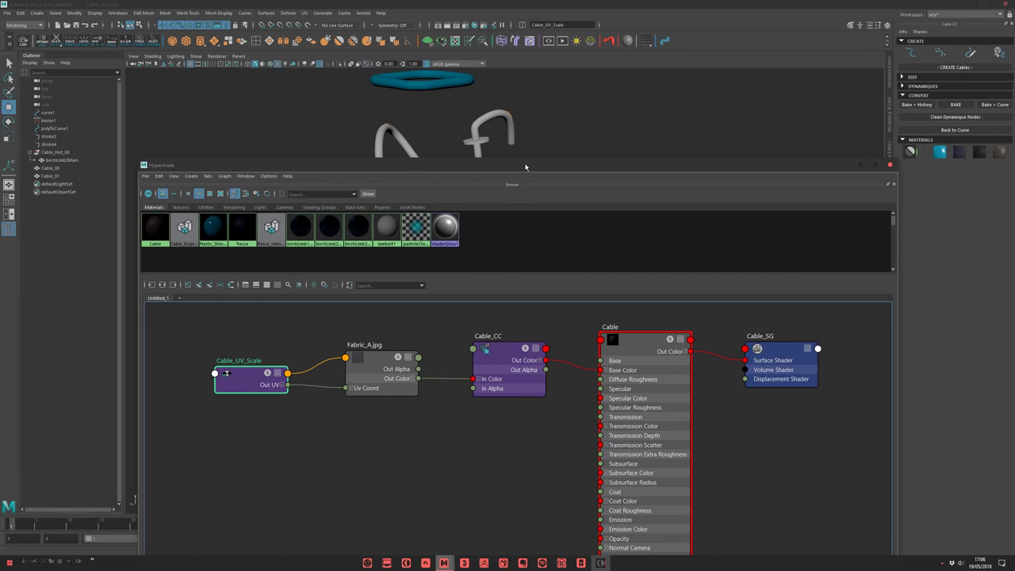
drag(524, 167, 451, 294)
drag(376, 296, 383, 202)
drag(190, 410, 190, 441)
click(892, 69)
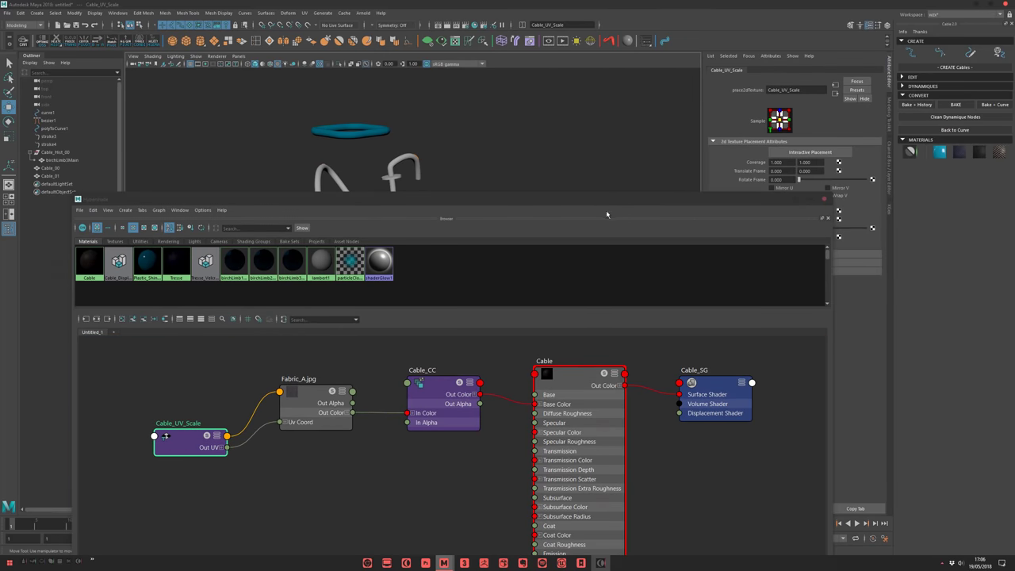
drag(609, 203, 0, 219)
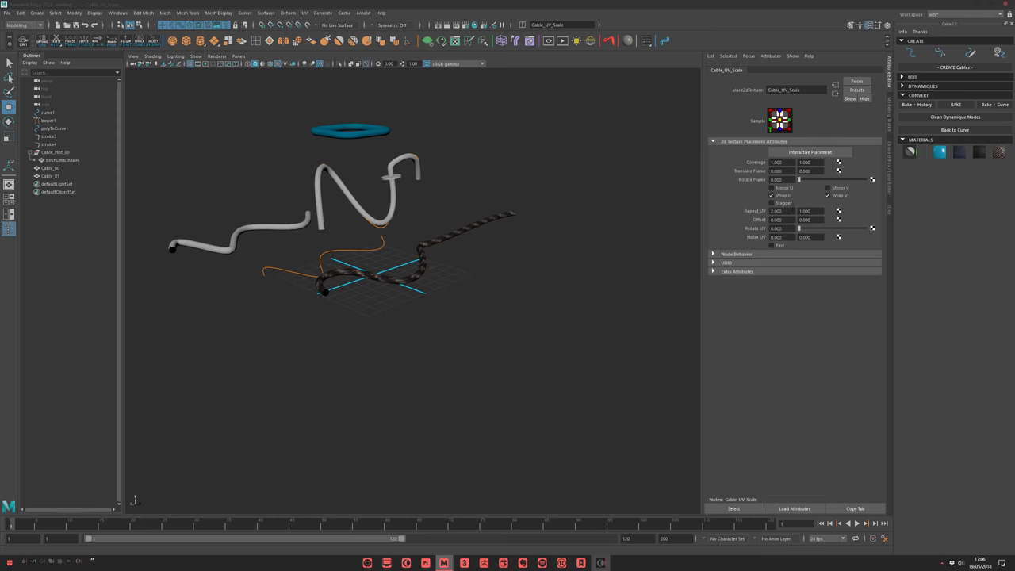
Adjust the U value of Repeat UV on the Cable_UV_Scale node to rescale the fabric pattern along the front cable.
scroll(657, 240, up, 6)
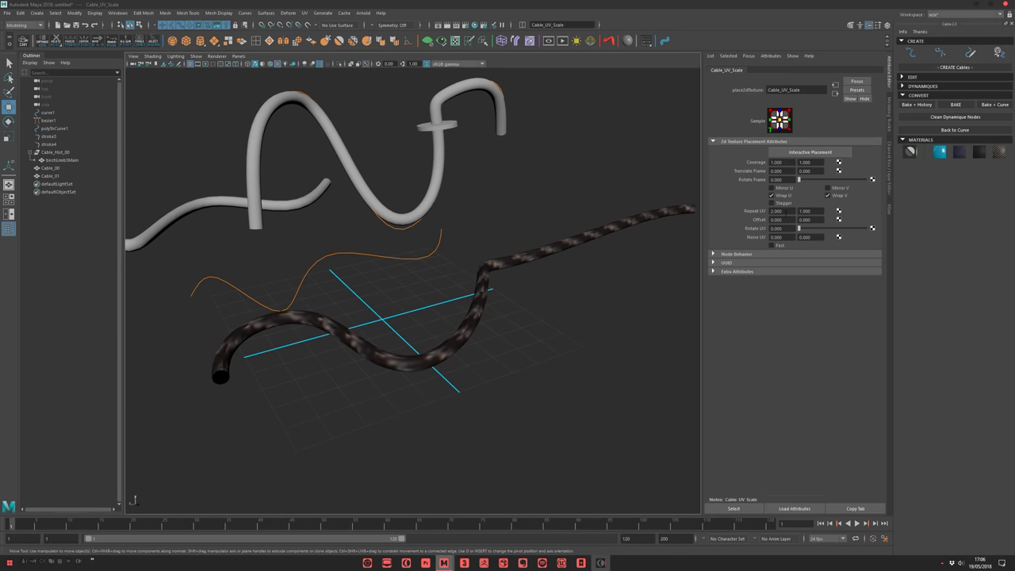
ctrl+drag(786, 212, 867, 212)
alt+right_drag(589, 290, 589, 338)
alt+drag(589, 338, 562, 362)
Select the long front cable and assign the Velcro material preset to it.
click(561, 337)
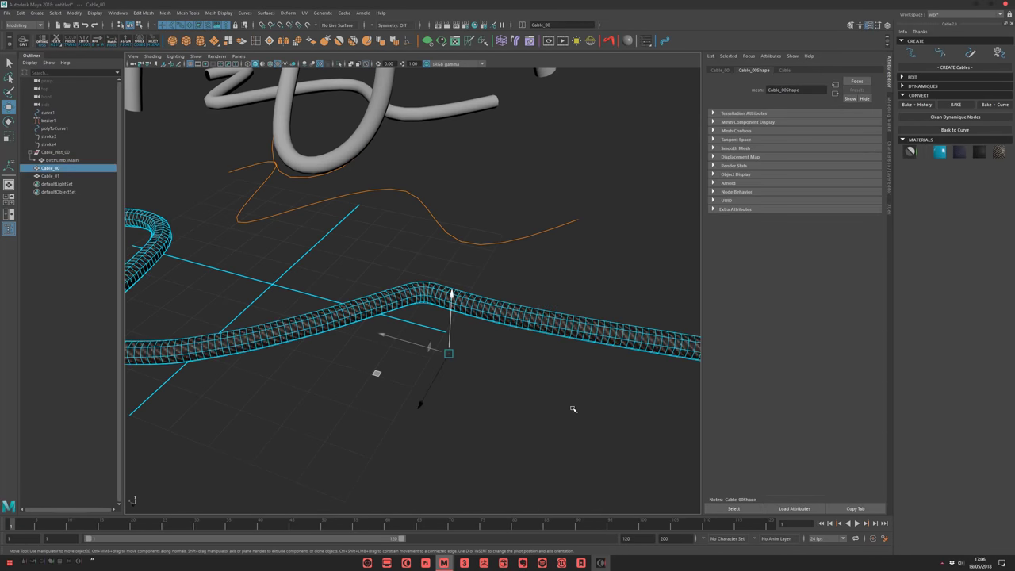
click(614, 415)
key(ctrl+z)
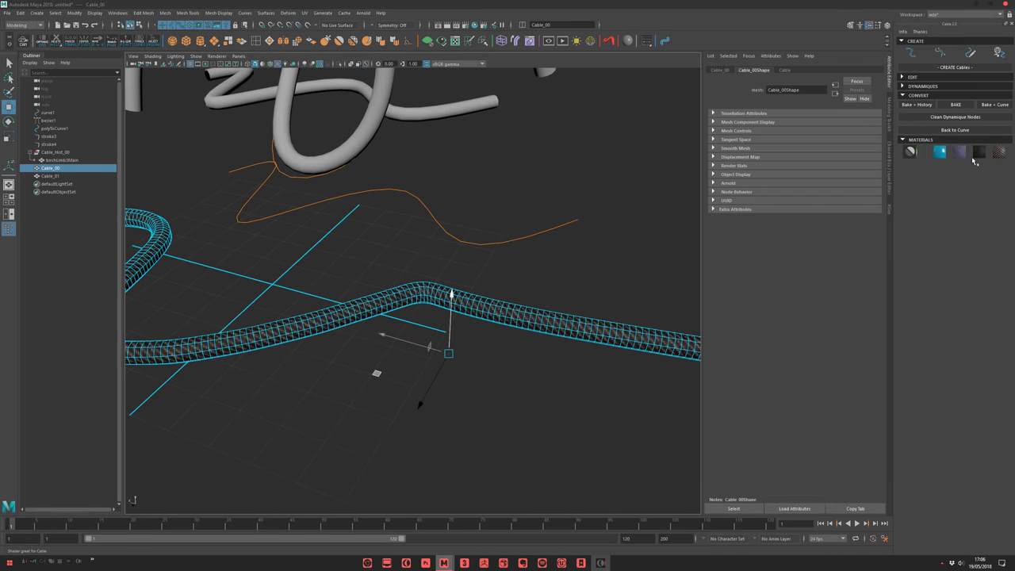
click(979, 156)
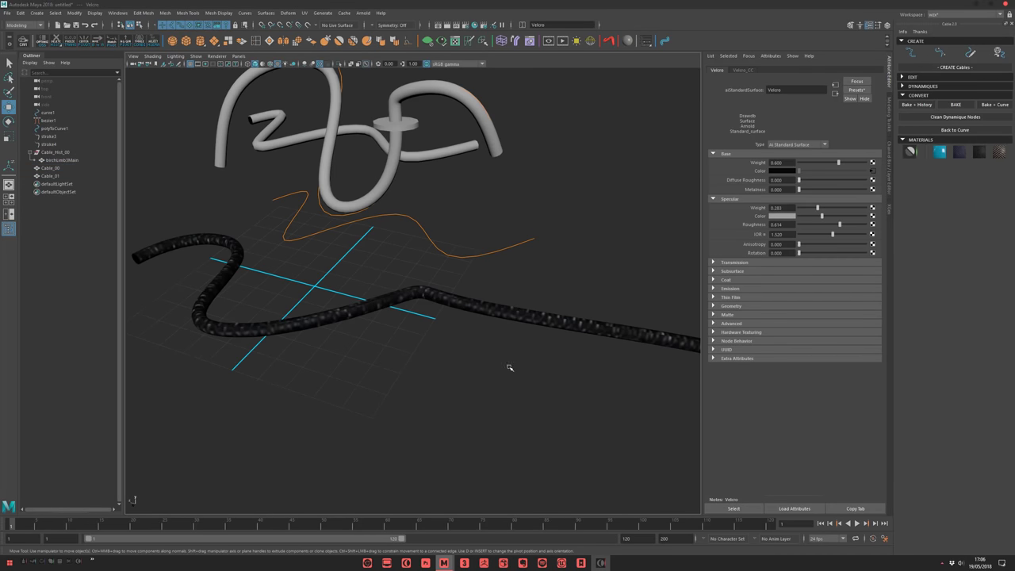
Set Repeat UV on the Velcro_UV_scale node to 4.6 in U and 4.7 in V.
alt+drag(507, 367, 507, 300)
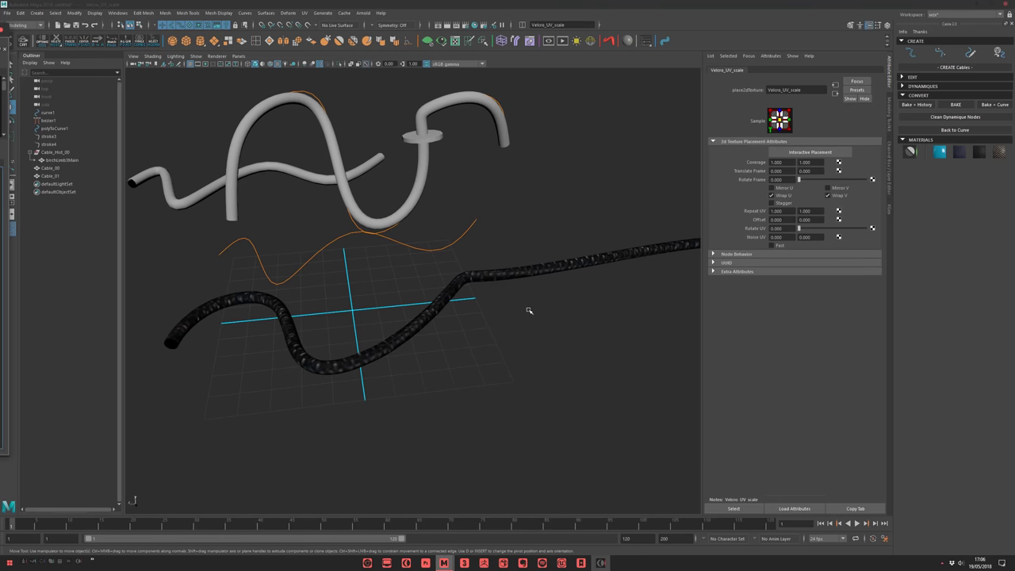
alt+right_drag(531, 312, 650, 305)
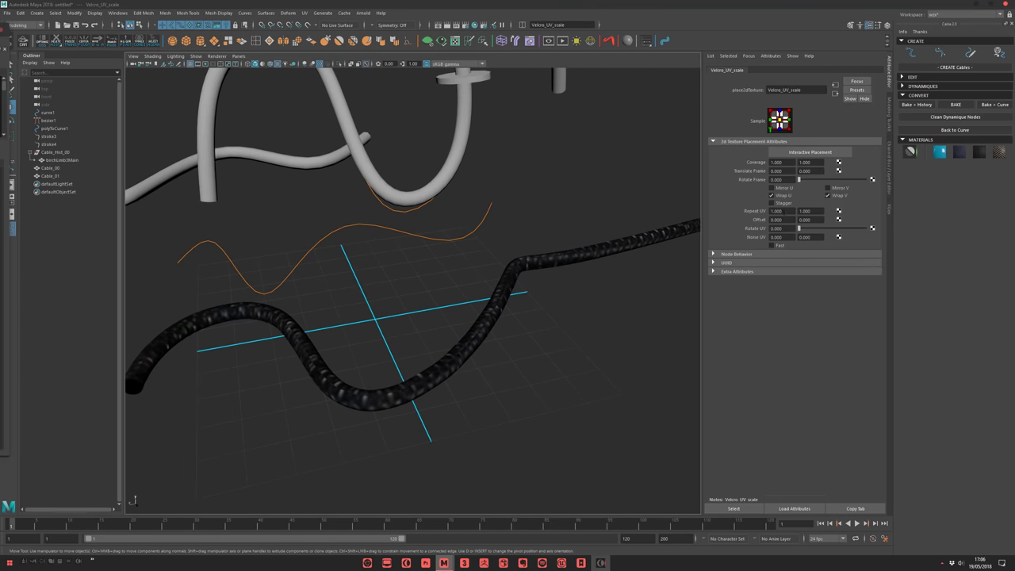
ctrl+middle_drag(783, 211, 805, 211)
text(2.7)
key(Return)
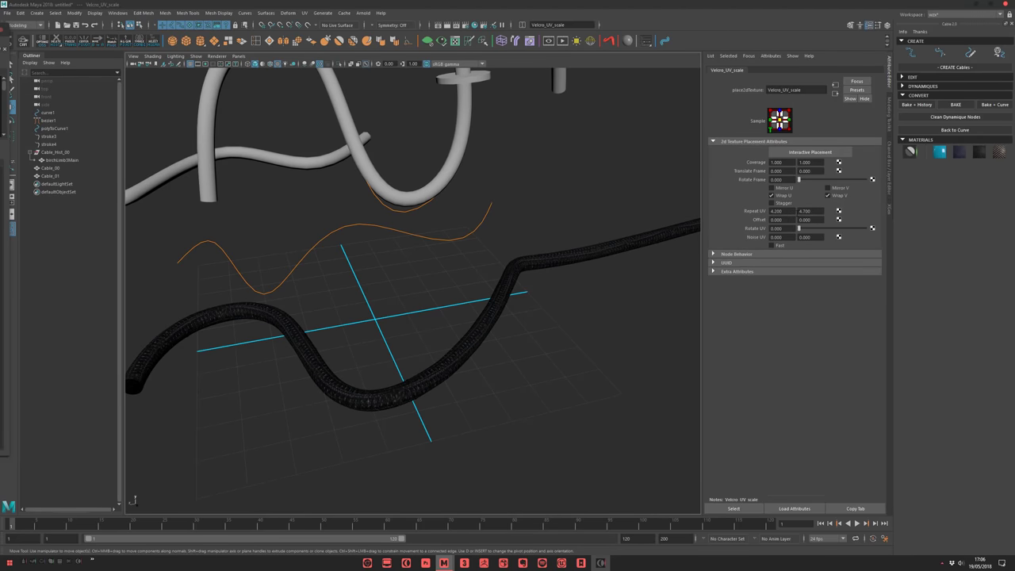
Examine the surface and silhouette of the Velcro material on the front cable up close and from farther away.
alt+drag(593, 351, 482, 288)
alt+middle_drag(482, 288, 505, 314)
scroll(449, 286, up, 6)
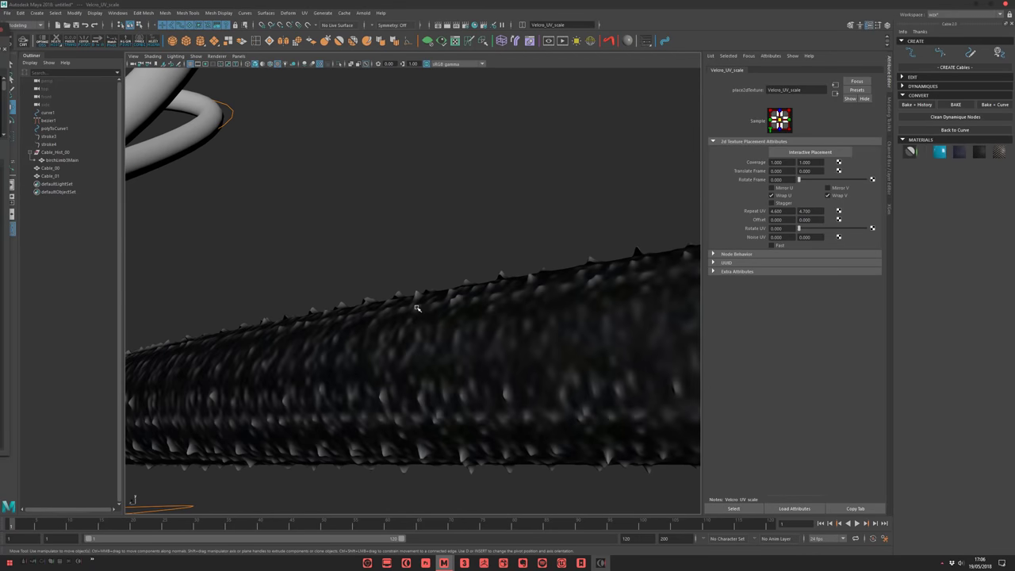
scroll(394, 298, up, 2)
scroll(491, 287, down, 6)
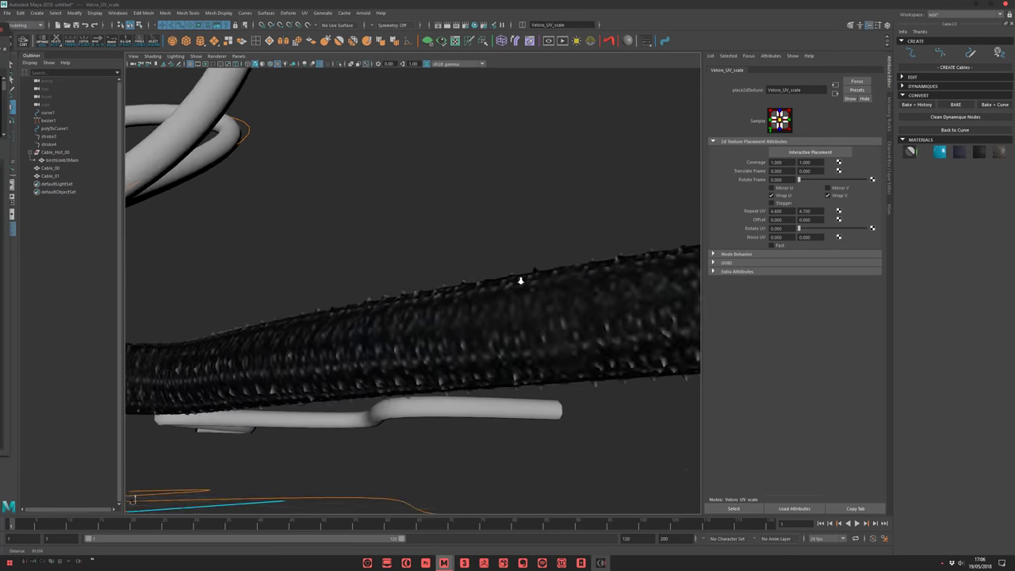
alt+drag(355, 305, 518, 360)
scroll(475, 353, up, 4)
scroll(463, 340, down, 5)
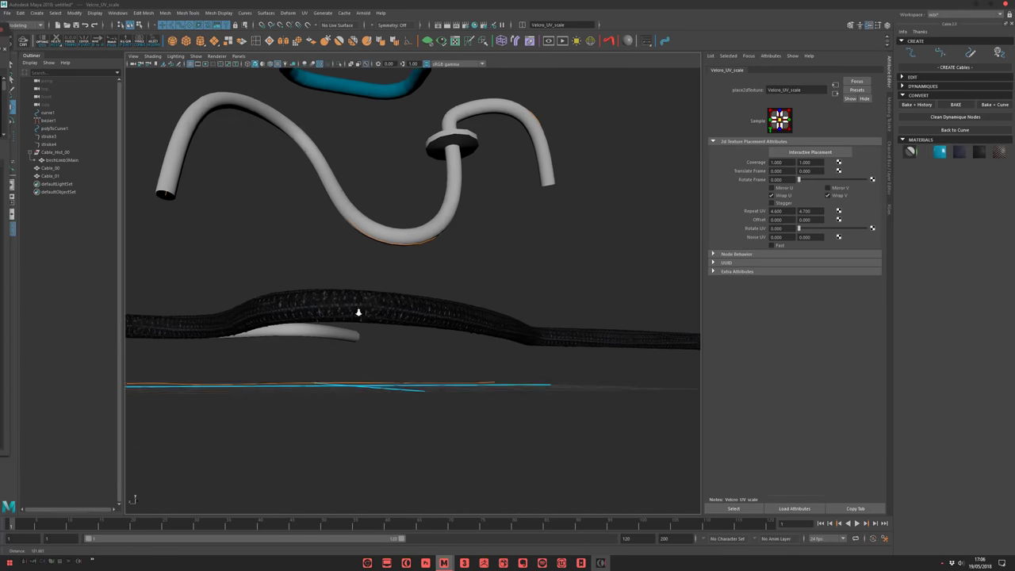
Graph the Velcro material's full shading network in the Hypershade and open the attributes of its Velcro_Displace node.
alt+drag(357, 310, 464, 377)
scroll(461, 355, down, 2)
scroll(478, 320, down, 2)
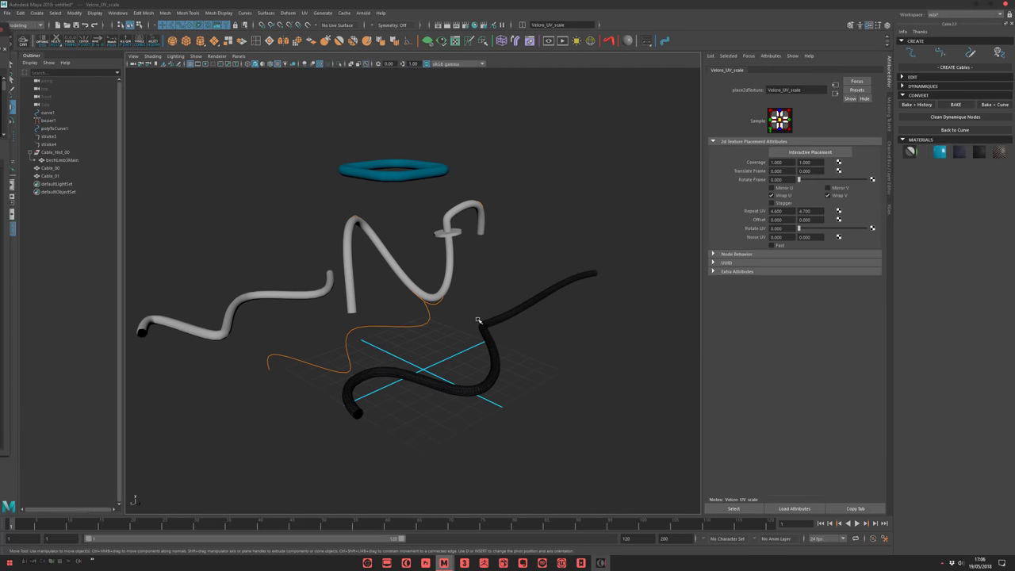
scroll(508, 305, up, 3)
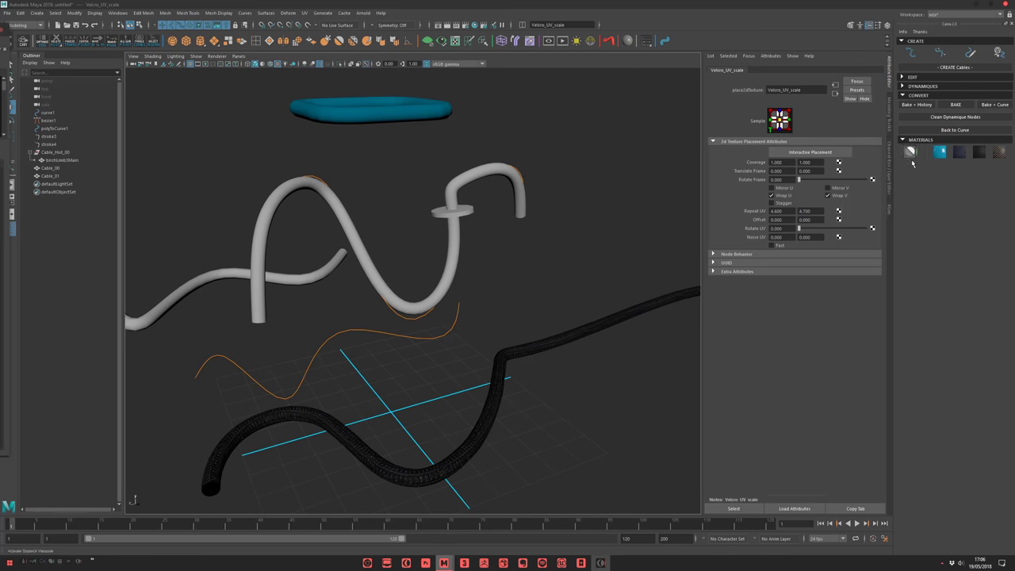
alt+middle_drag(491, 333, 487, 295)
drag(0, 30, 429, 62)
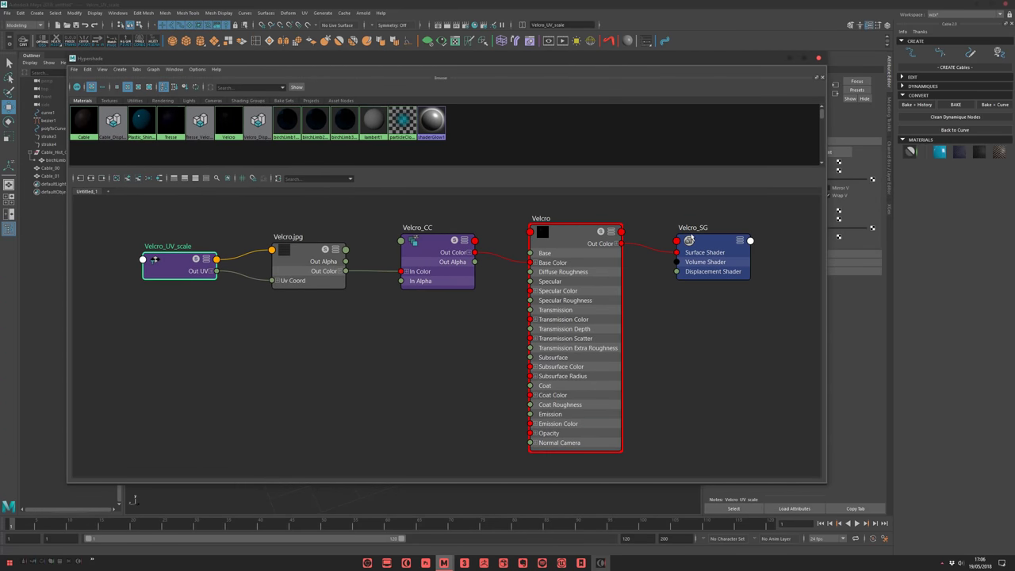
click(703, 230)
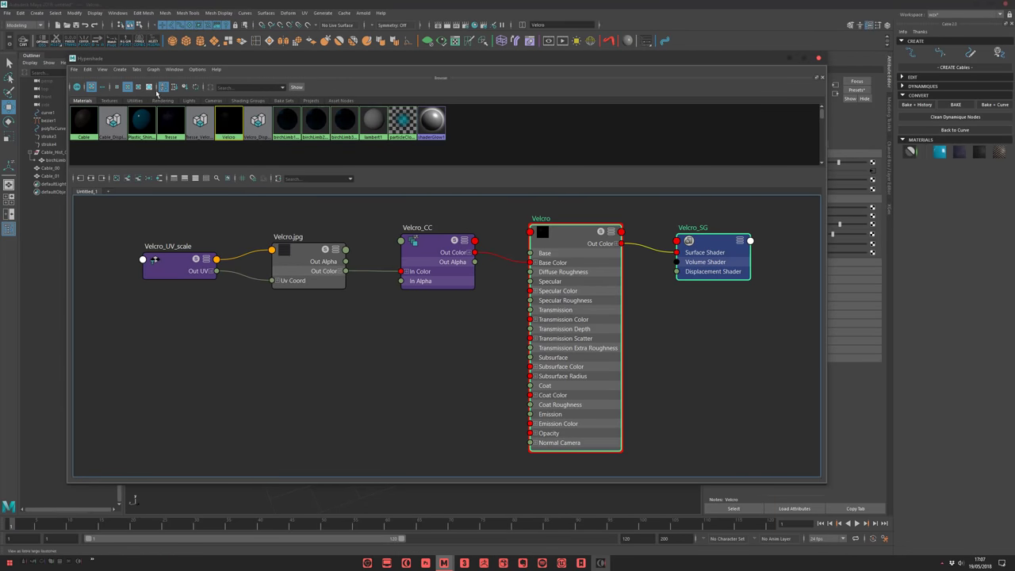
click(91, 179)
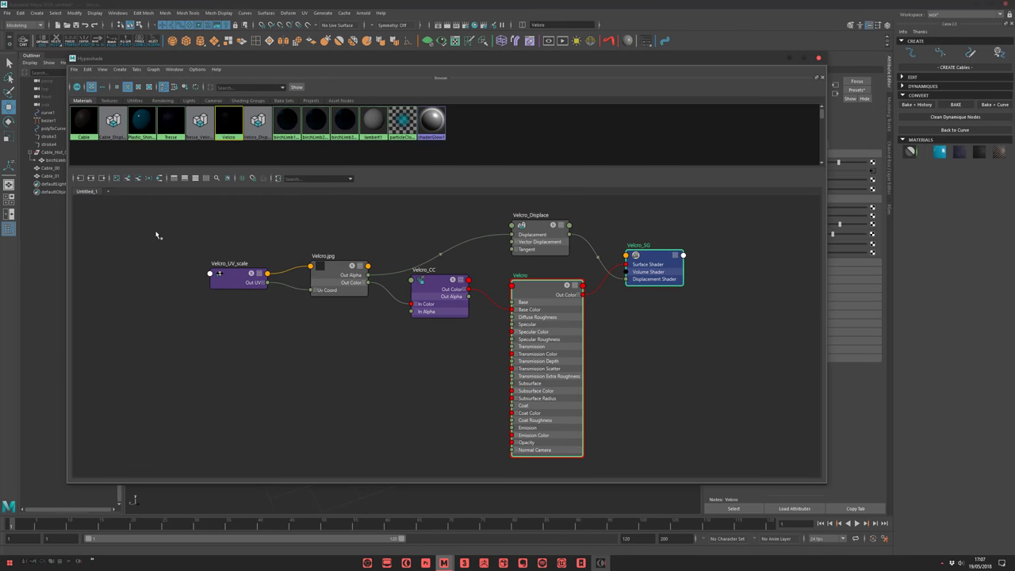
click(542, 228)
drag(668, 60, 0, 186)
Set Scale on the Velcro_Displace node to 10 and check the spikes along the front cable.
alt+middle_drag(453, 255, 379, 236)
alt+right_drag(379, 236, 495, 234)
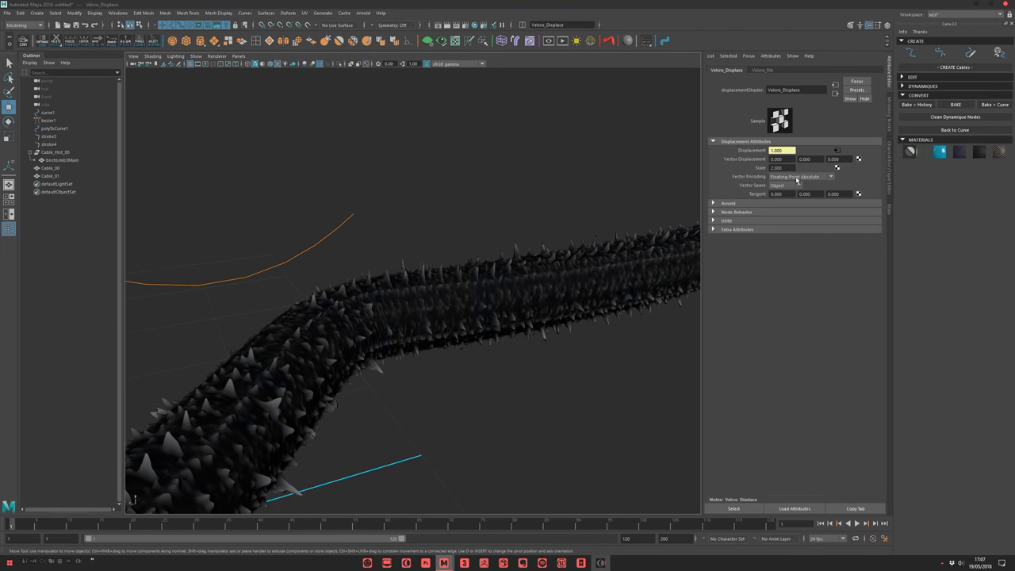
text(10)
key(Return)
scroll(380, 223, down, 5)
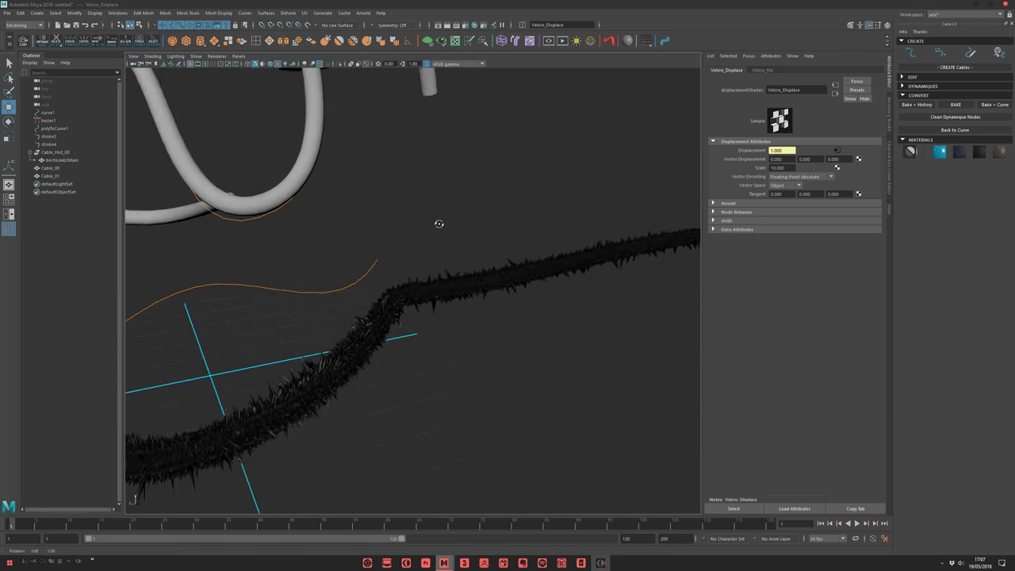
scroll(439, 223, down, 5)
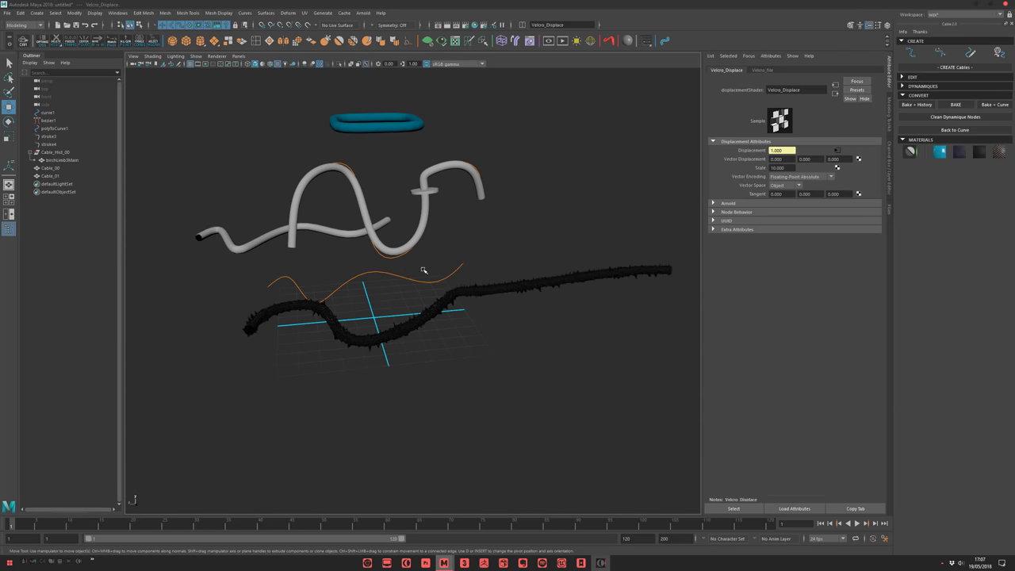
Open the shader preset library from the cable materials, look at its Specials group, and close it again.
click(939, 155)
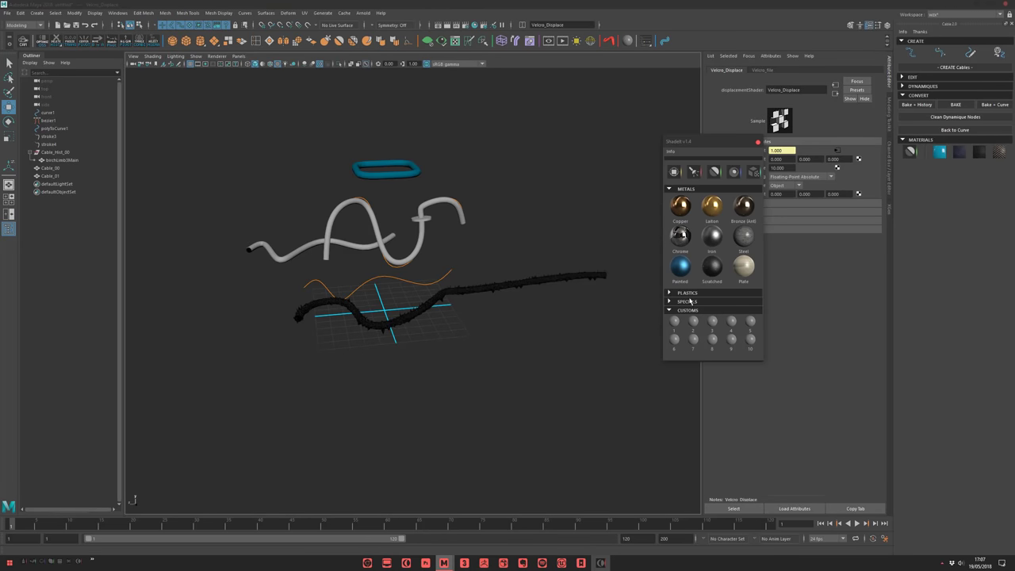
click(687, 301)
click(757, 142)
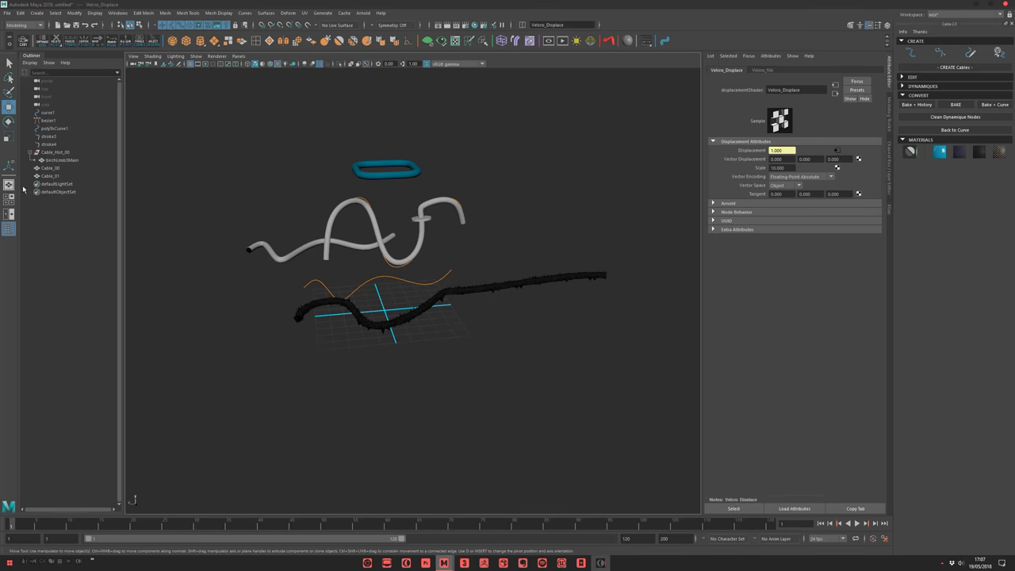
Clear the selection and look over the cables and the spiky Velcro surface of the front one.
alt+middle_drag(544, 204, 544, 222)
alt+right_drag(543, 222, 579, 222)
alt+drag(459, 221, 507, 222)
alt+right_drag(507, 222, 564, 222)
key(q)
click(566, 221)
alt+middle_drag(587, 211, 604, 224)
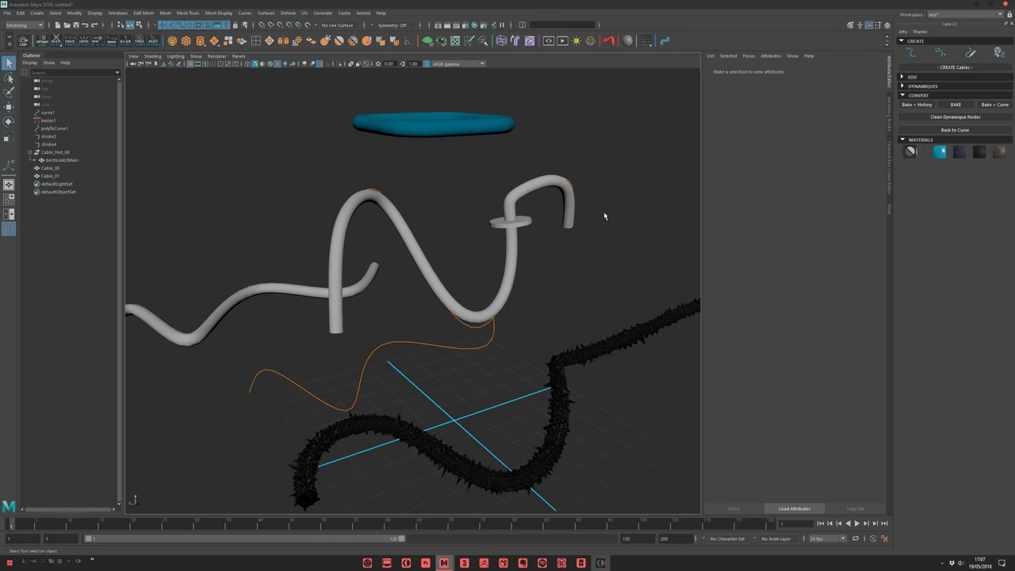
scroll(604, 219, down, 4)
Collapse the Materials and Convert sections of the cable script and expand the Dynamiques section.
click(919, 140)
click(926, 96)
click(926, 96)
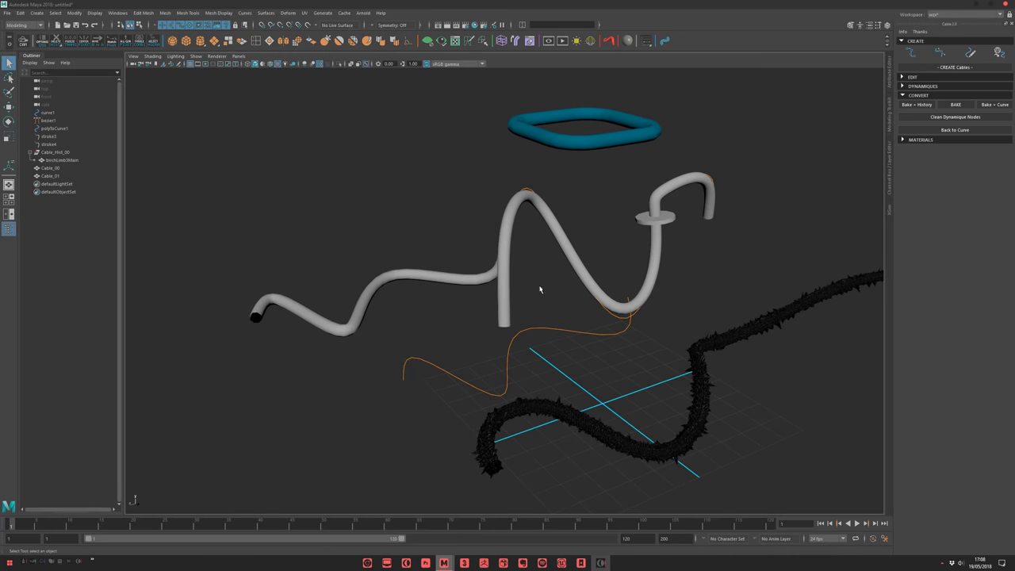
alt+drag(553, 288, 561, 252)
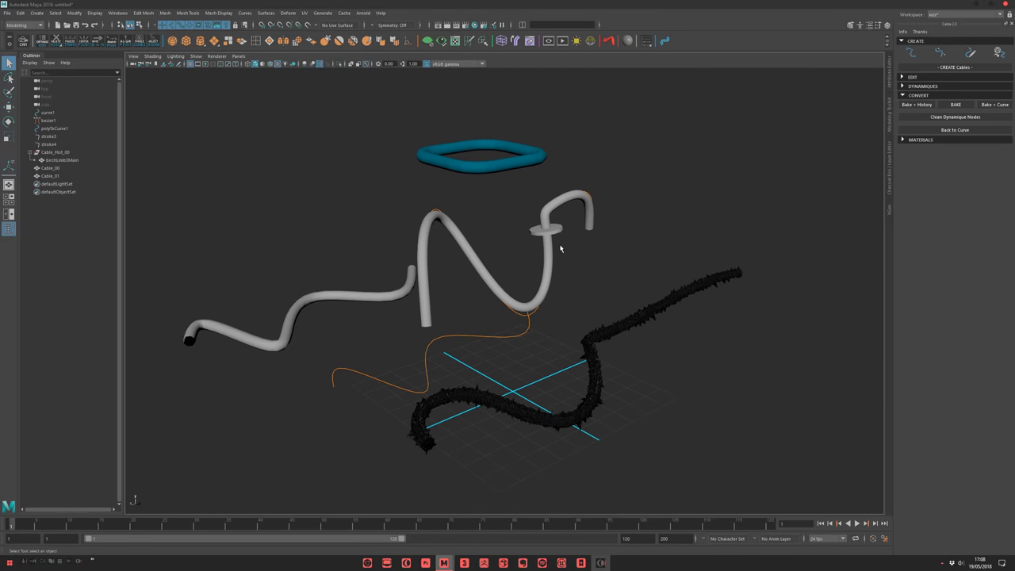
click(918, 96)
click(922, 86)
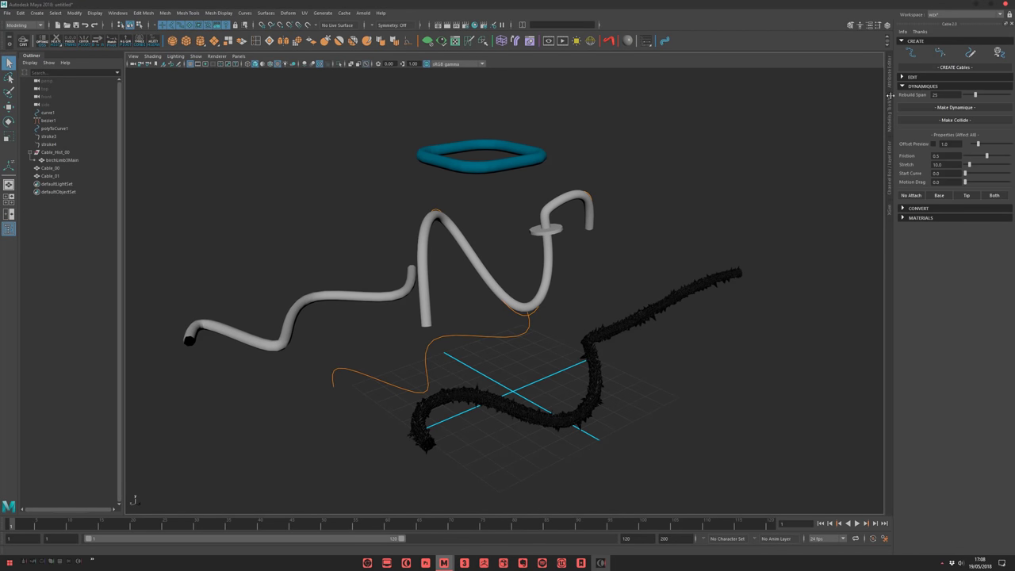
alt+middle_drag(546, 225, 588, 232)
alt+right_drag(588, 233, 546, 225)
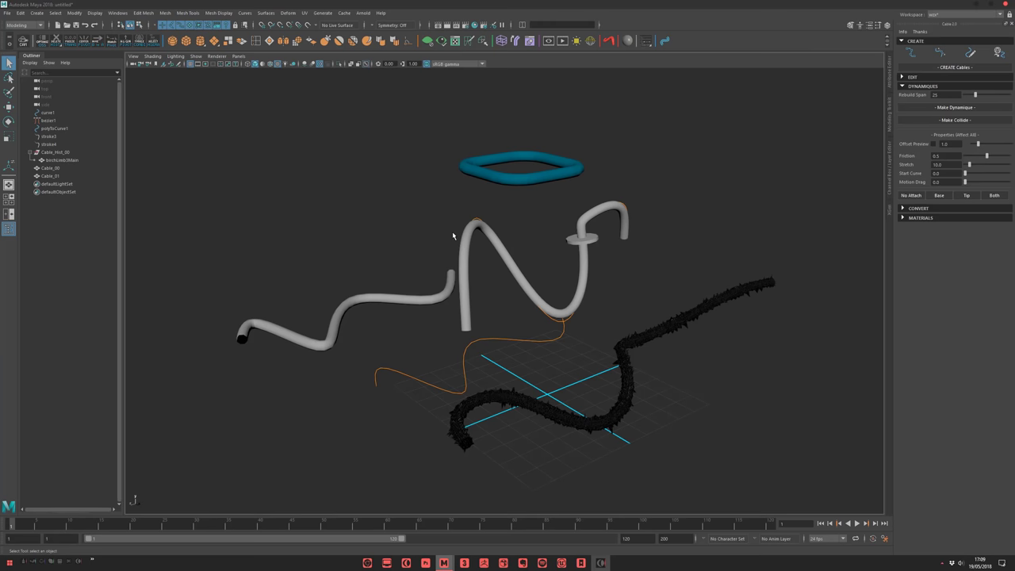
Start a new empty scene.
click(57, 27)
click(508, 283)
alt+drag(578, 296, 444, 190)
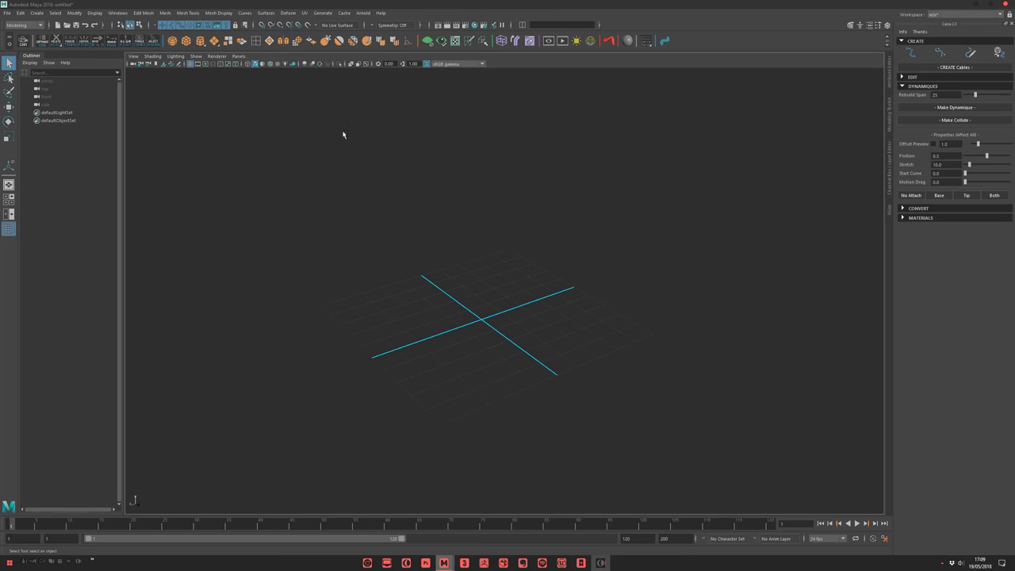
Create a polygon plane at the origin, scale it up to cover the grid, and deselect it.
click(214, 40)
key(r)
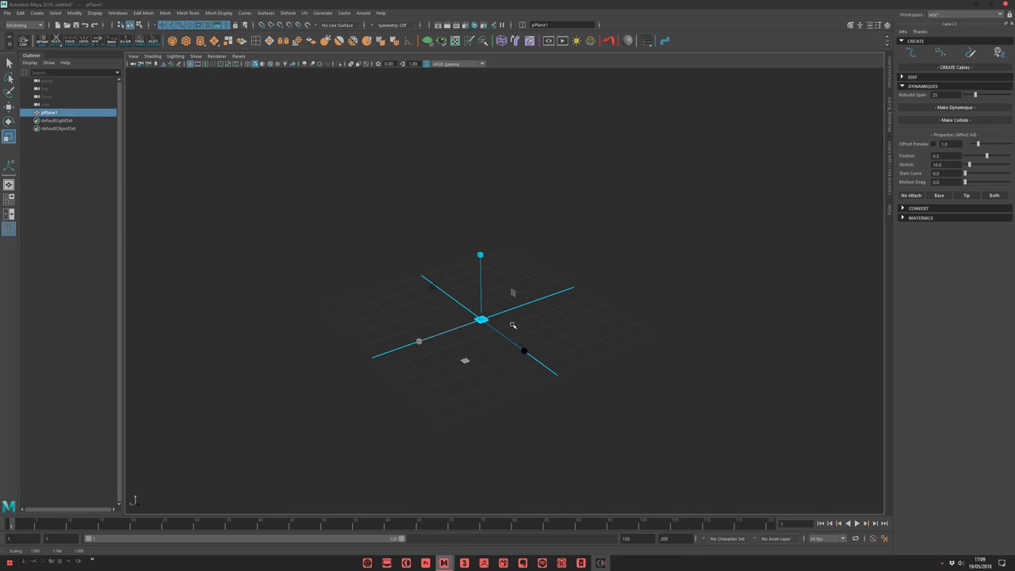
drag(481, 319, 645, 283)
click(253, 118)
Create a polygon sphere, enlarge it, and adjust its height so it sits half sunk in the plane.
click(173, 41)
middle_drag(315, 211, 453, 253)
key(w)
drag(482, 273, 482, 266)
alt+drag(330, 260, 343, 247)
scroll(343, 247, up, 3)
click(346, 187)
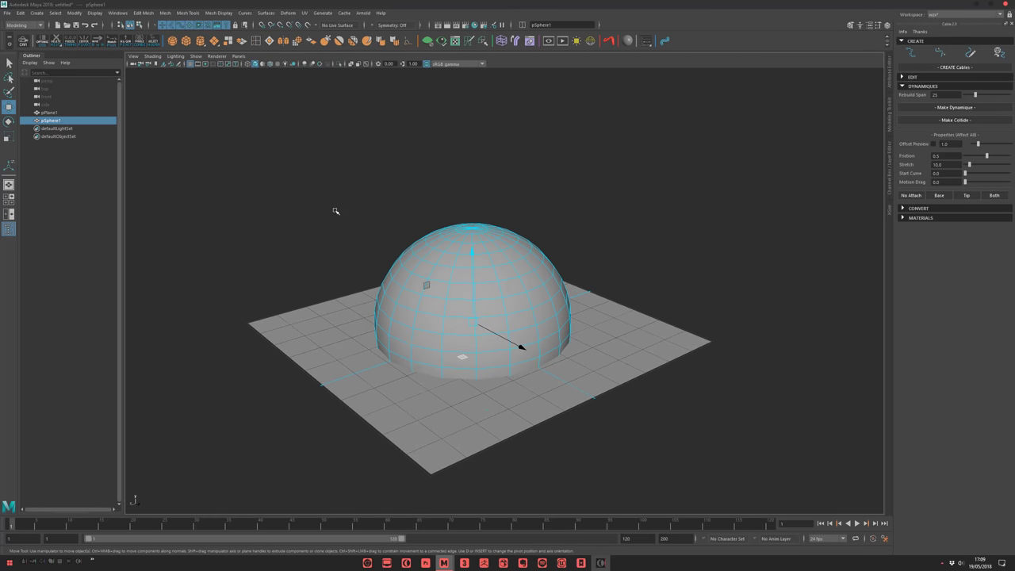
Turn off the grid display in the viewport.
click(320, 64)
click(191, 65)
alt+middle_drag(336, 248, 365, 240)
scroll(366, 241, up, 2)
scroll(365, 240, down, 2)
alt+drag(366, 241, 450, 231)
scroll(449, 230, down, 1)
Scale the sphere down slightly on the plane and deselect it.
click(552, 290)
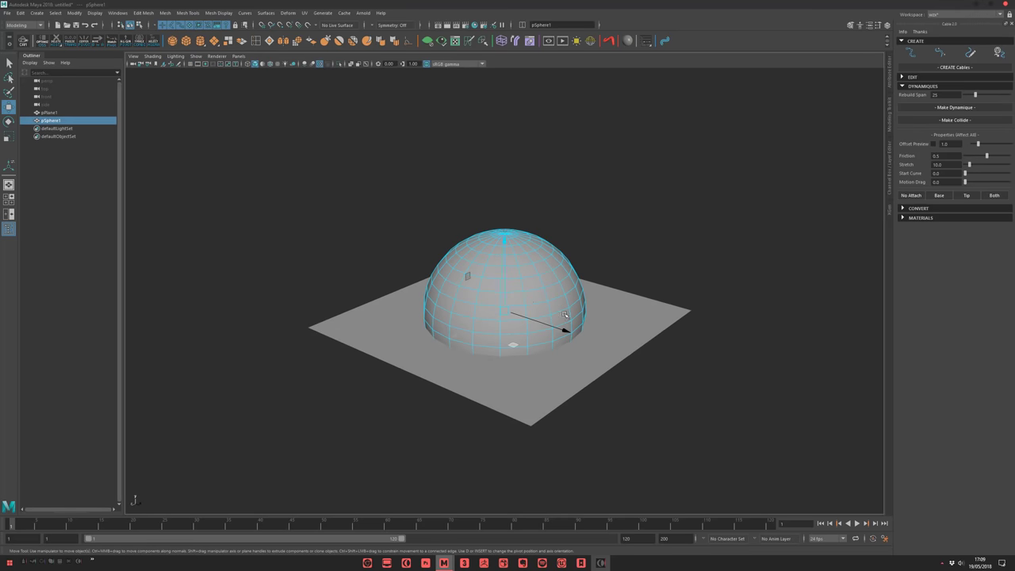
key(r)
middle_drag(583, 308, 551, 311)
key(w)
click(592, 224)
alt+middle_drag(585, 225, 554, 248)
scroll(554, 247, up, 2)
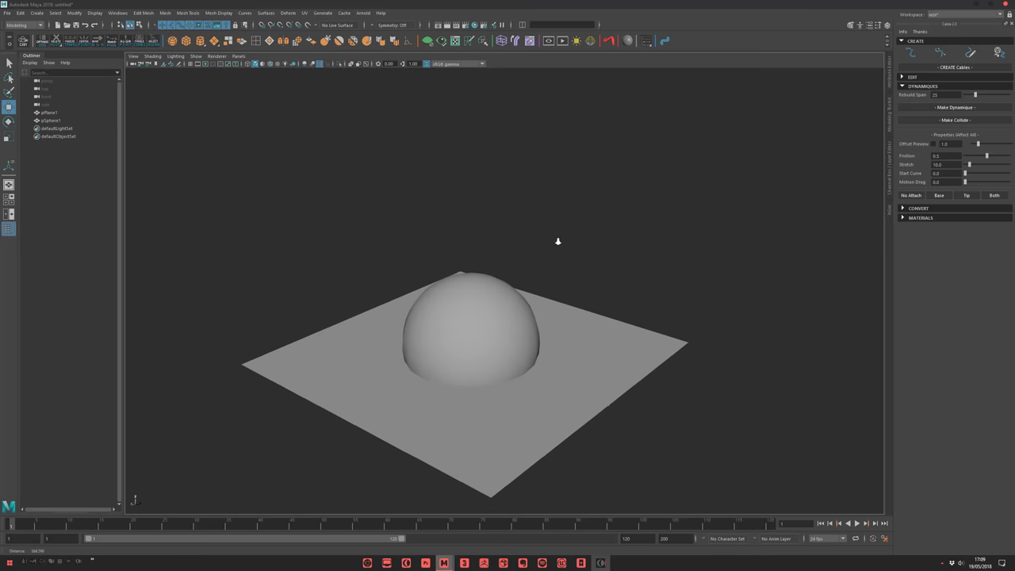
alt+drag(554, 248, 619, 237)
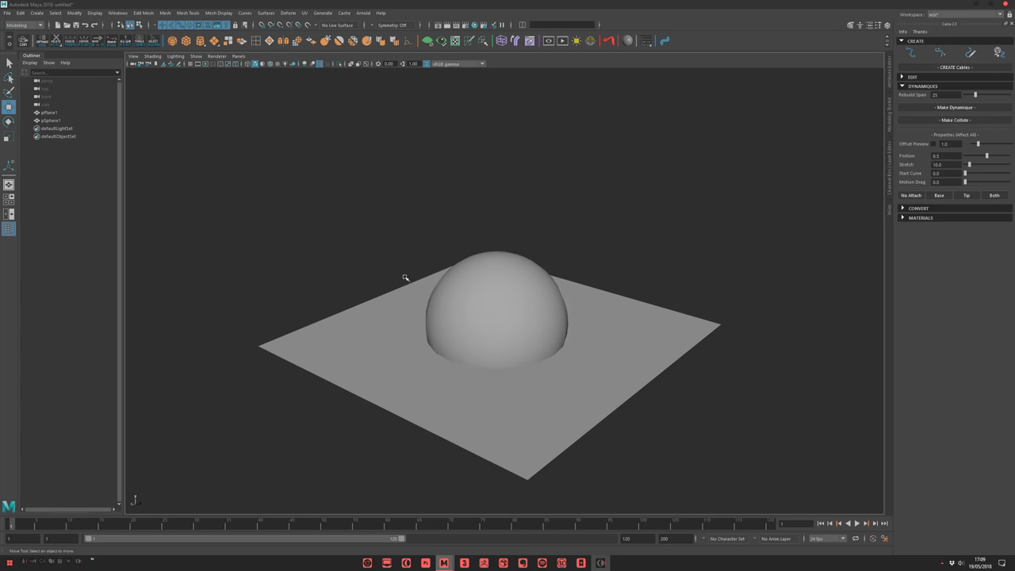
alt+drag(491, 248, 425, 214)
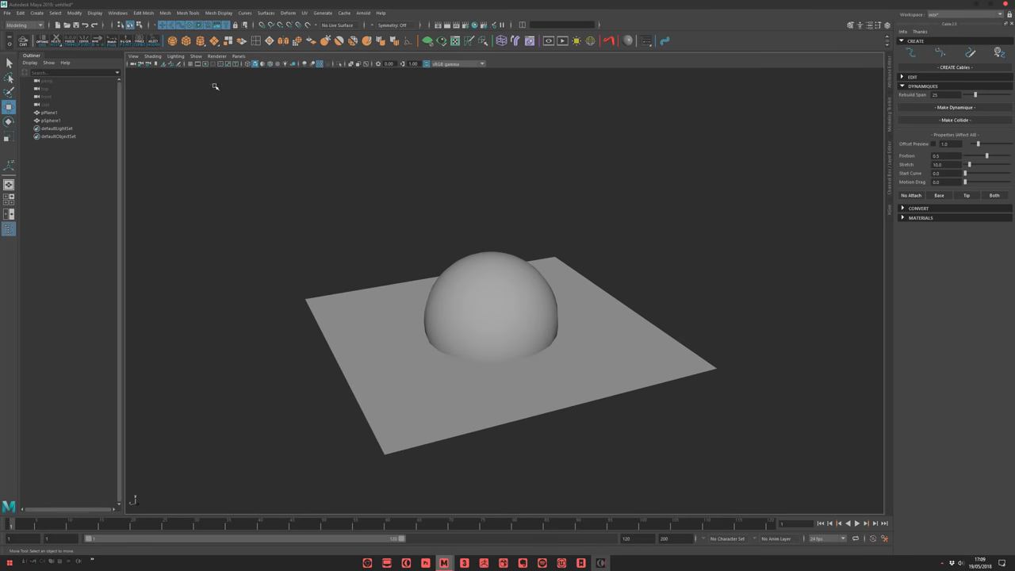
click(187, 42)
alt+drag(476, 293, 494, 176)
alt+right_drag(476, 208, 640, 186)
alt+drag(468, 196, 498, 203)
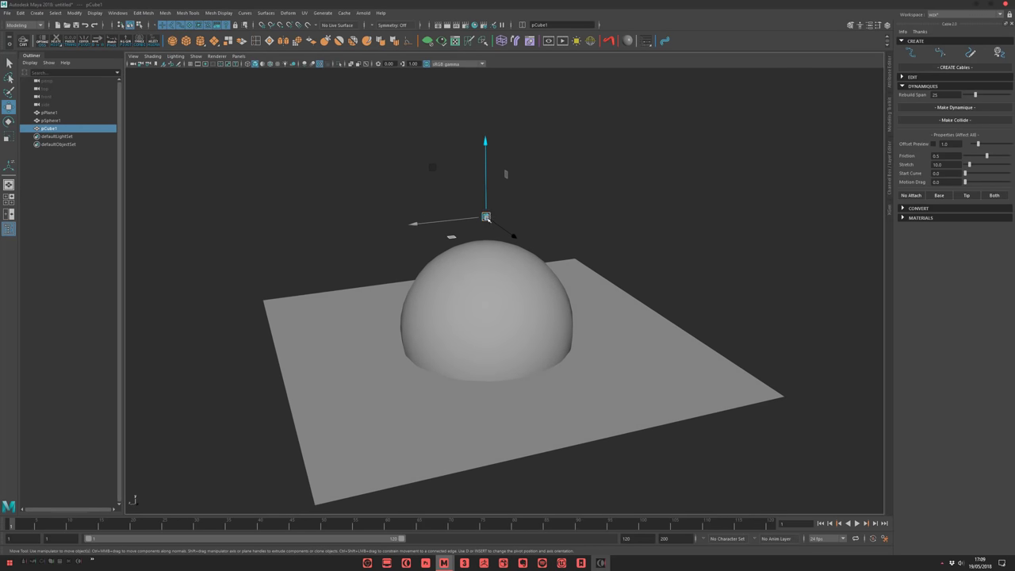
key(r)
middle_drag(570, 205, 695, 183)
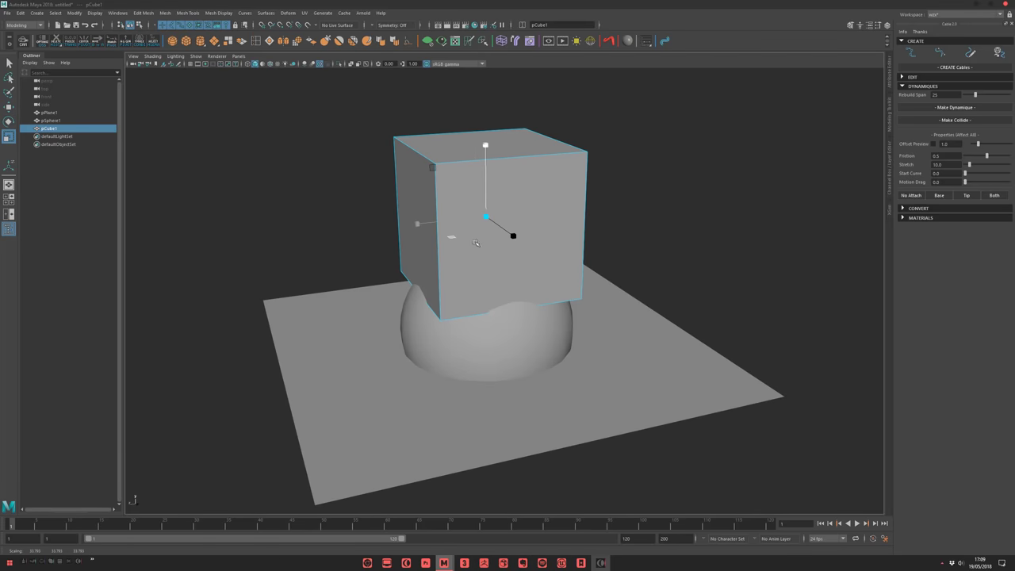
middle_drag(569, 323, 433, 324)
key(w)
key(r)
middle_drag(433, 324, 496, 298)
alt+drag(643, 326, 681, 349)
click(603, 292)
click(398, 257)
key(Delete)
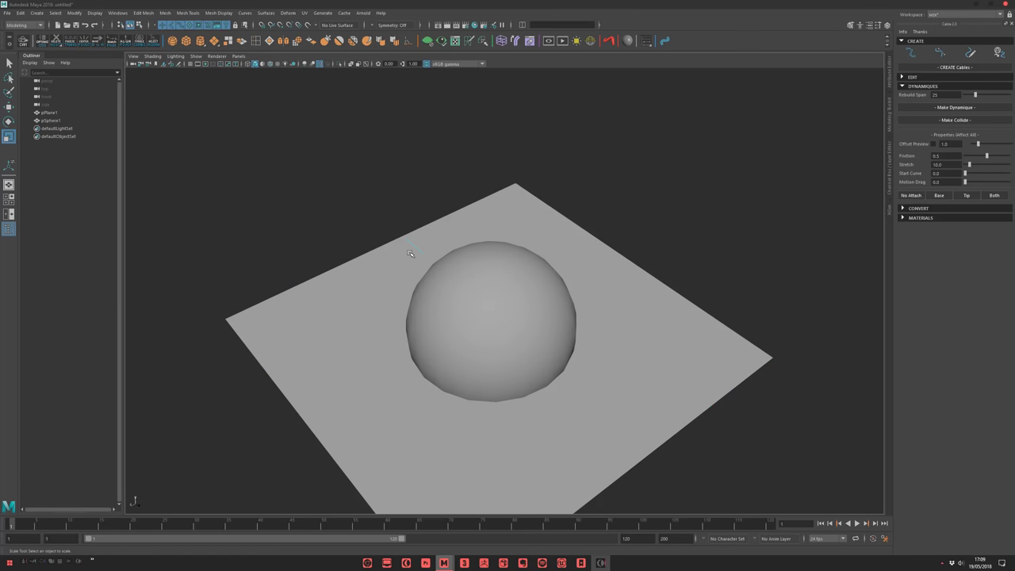
scroll(547, 247, down, 4)
alt+drag(611, 243, 333, 286)
alt+drag(608, 318, 563, 203)
alt+middle_drag(660, 176, 634, 188)
alt+right_drag(634, 188, 662, 206)
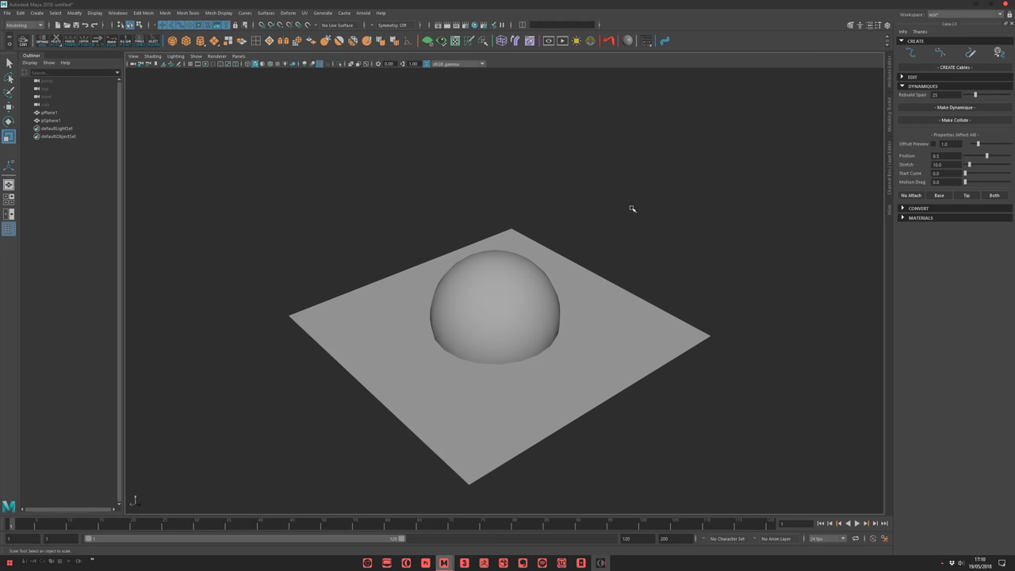
Draw an open, wavy EP curve through six points across the plane and sphere.
mouse_move(550, 231)
alt+mouse_down()
mouse_move(568, 246)
mouse_move(533, 230)
alt+mouse_up()
scroll(532, 230, up, 1)
alt+middle_drag(539, 235, 543, 269)
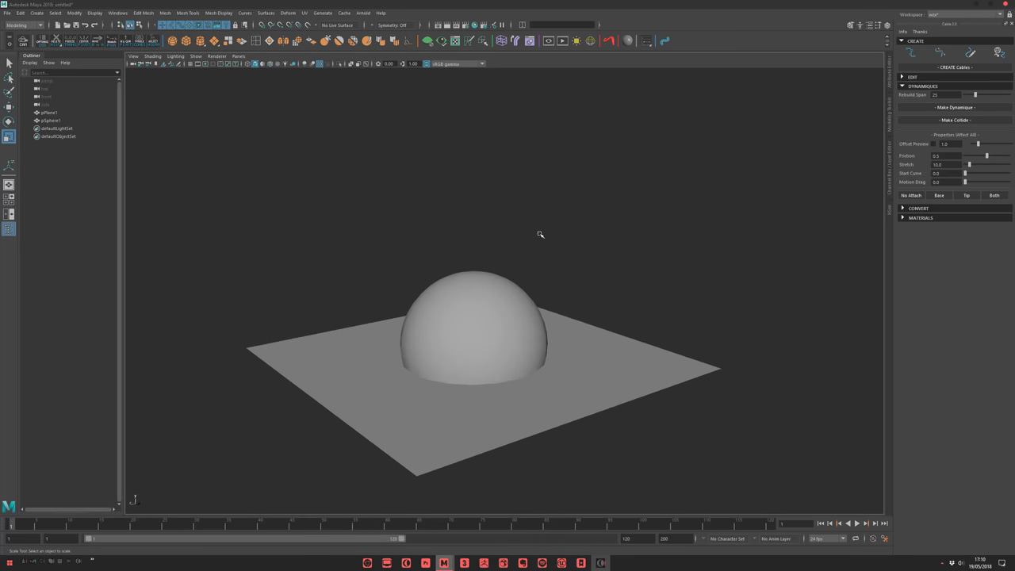
click(910, 53)
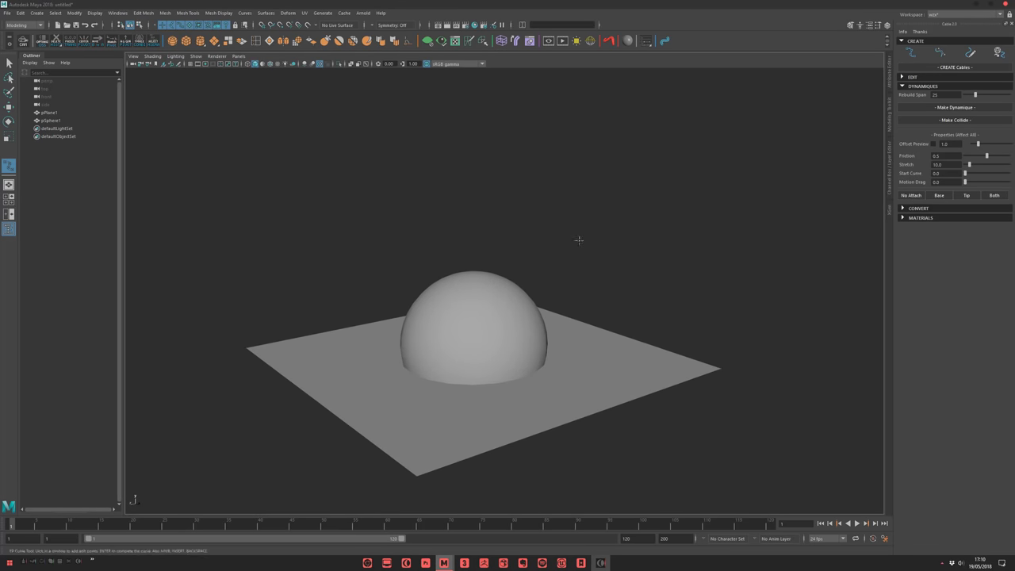
alt+drag(510, 262, 322, 349)
click(338, 293)
click(414, 322)
click(435, 260)
click(513, 256)
click(586, 294)
click(635, 236)
key(w)
Center the EP curve's pivot and raise the curve above the plane and sphere.
alt+drag(535, 253, 623, 261)
mouse_move(623, 261)
middle_down()
mouse_move(621, 206)
mouse_move(613, 263)
middle_up()
key(alt+c)
key(e)
key(w)
middle_drag(618, 226, 731, 121)
alt+drag(714, 131, 654, 166)
alt+middle_drag(655, 166, 741, 225)
alt+drag(741, 224, 749, 253)
middle_drag(750, 254, 559, 201)
Scale the EP curve, place it high beside the sphere, and deselect it.
key(r)
middle_drag(559, 201, 498, 196)
drag(403, 210, 353, 216)
key(w)
middle_drag(419, 237, 439, 238)
alt+drag(600, 235, 666, 222)
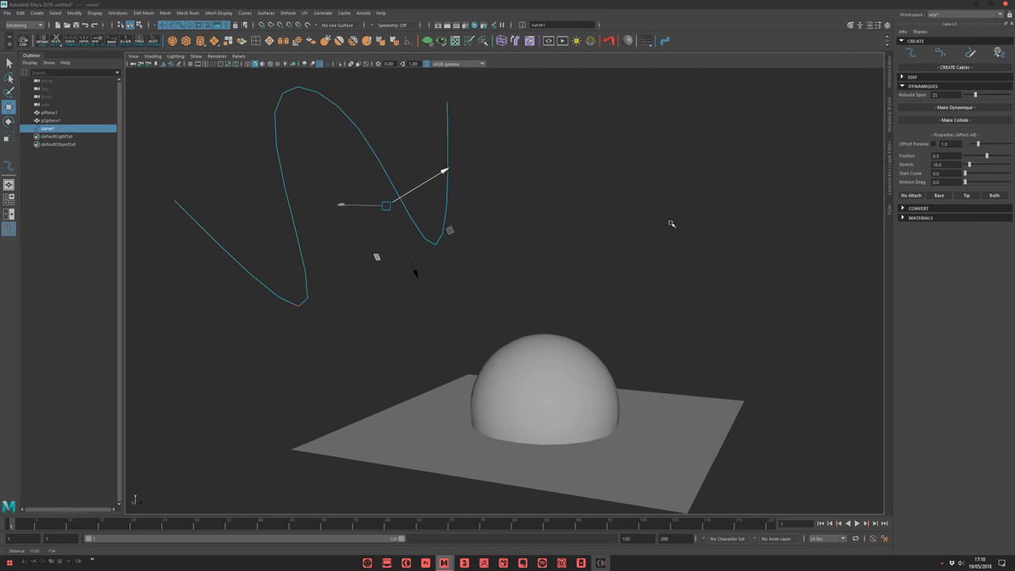
click(666, 222)
Draw a wavy Bezier curve with six anchor points in front of the plane.
click(940, 53)
alt+drag(626, 274, 560, 351)
alt+middle_drag(560, 351, 592, 296)
alt+right_drag(592, 296, 508, 307)
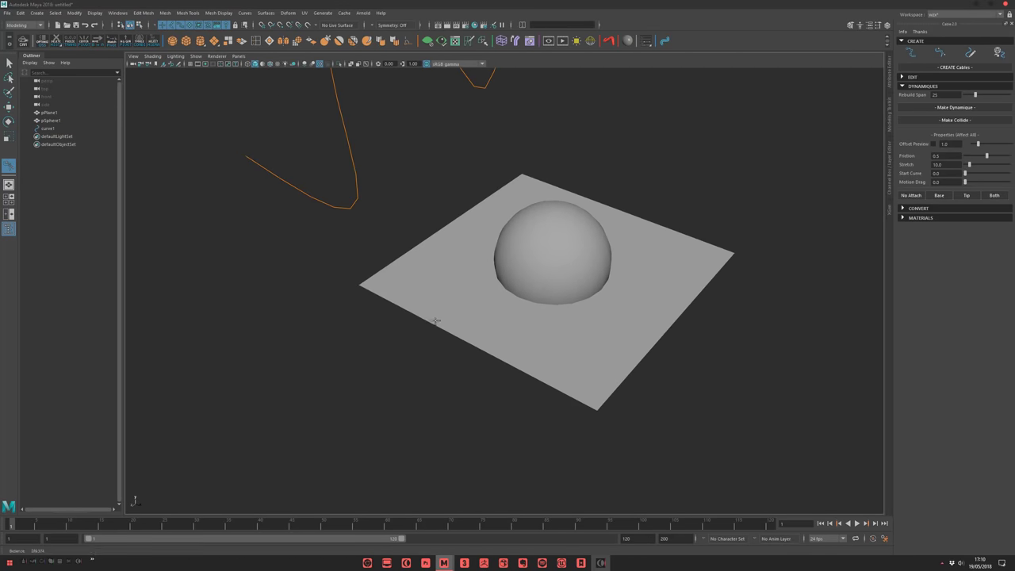
drag(417, 310, 439, 341)
drag(510, 378, 555, 352)
drag(595, 321, 623, 355)
drag(668, 395, 713, 352)
drag(757, 241, 792, 245)
drag(827, 320, 834, 330)
key(w)
Raise the Bezier curve and reposition it on the side of the sphere opposite the EP curve.
alt+drag(781, 355, 764, 334)
middle_drag(736, 340, 646, 198)
key(r)
key(ctrl+z)
middle_drag(560, 115, 555, 118)
key(e)
alt+drag(568, 190, 665, 222)
key(w)
click(597, 294)
key(ctrl+z)
alt+drag(543, 292, 590, 307)
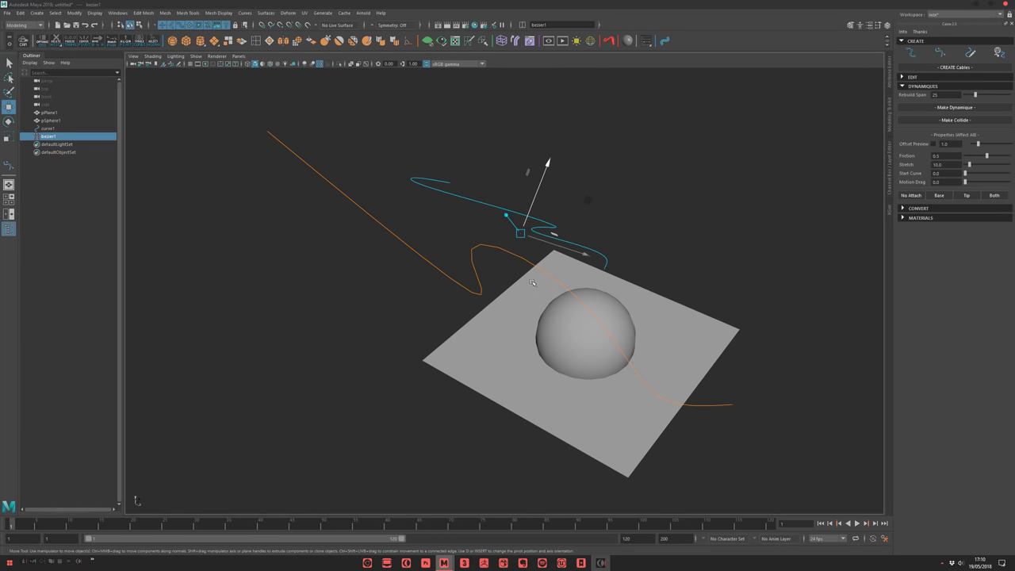
middle_drag(550, 236, 646, 223)
Select a horizontal edge loop on the sphere and create a curve from those edges.
alt+drag(622, 281, 527, 260)
alt+middle_drag(591, 325, 550, 247)
alt+right_drag(550, 247, 567, 274)
key(q)
click(549, 321)
alt+middle_drag(518, 310, 503, 295)
alt+right_drag(503, 295, 520, 319)
right_drag(520, 319, 520, 303)
double_click(520, 321)
click(998, 54)
Center the circular curve's pivot and raise the curve above the top of the sphere.
key(w)
alt+right_drag(557, 259, 535, 283)
key(alt+c)
drag(519, 260, 522, 157)
alt+drag(584, 172, 551, 191)
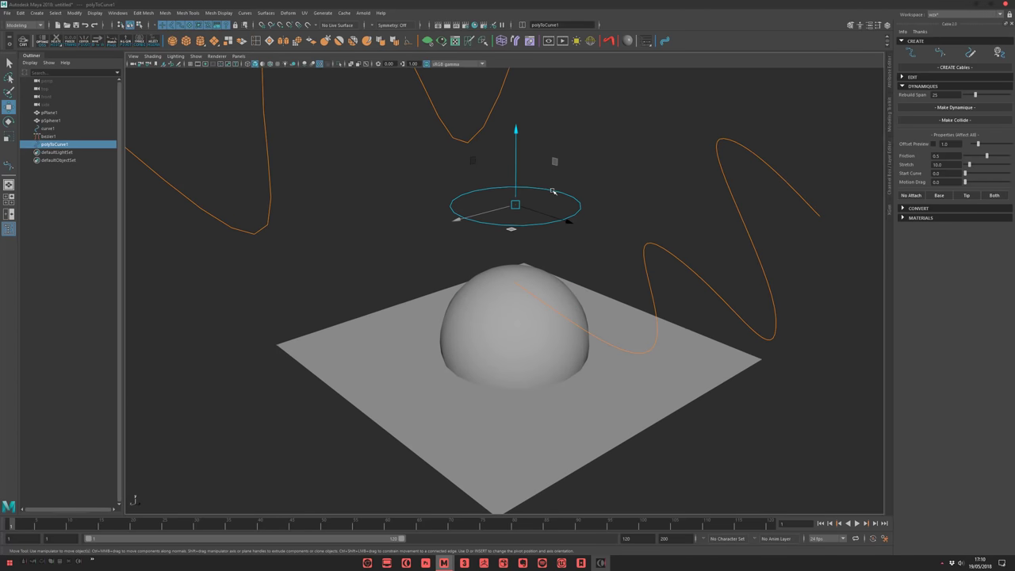
Display the circular curve's control vertices and return it to object mode.
right_drag(551, 191, 500, 186)
drag(454, 185, 573, 239)
click(545, 170)
click(585, 229)
right_drag(585, 228, 606, 206)
Rotate the circular curve so it is tilted above the sphere.
alt+drag(520, 252, 528, 237)
key(e)
drag(621, 158, 611, 188)
key(r)
key(w)
scroll(582, 172, down, 4)
click(620, 158)
alt+middle_drag(623, 155, 614, 183)
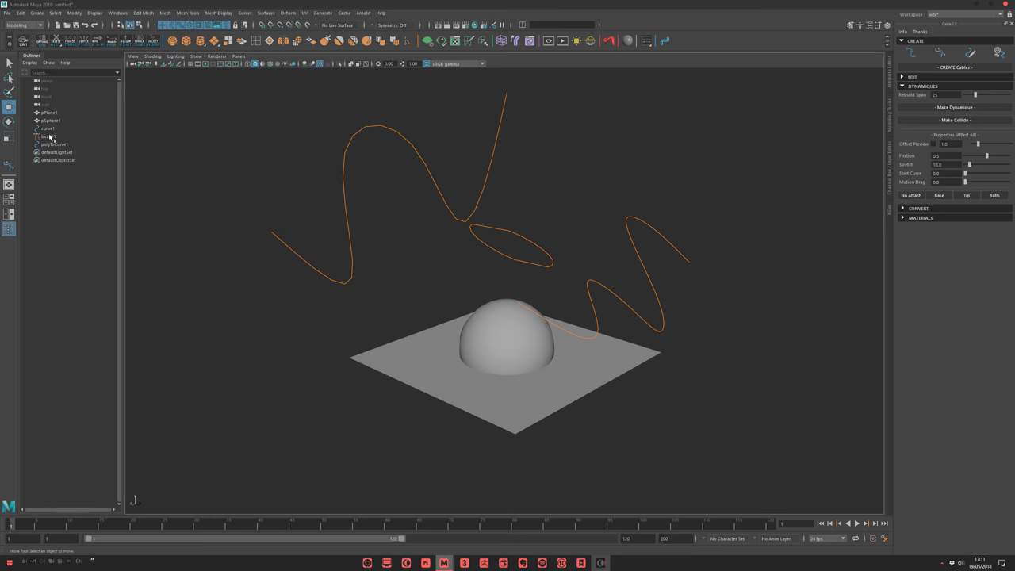
alt+middle_drag(561, 225, 552, 252)
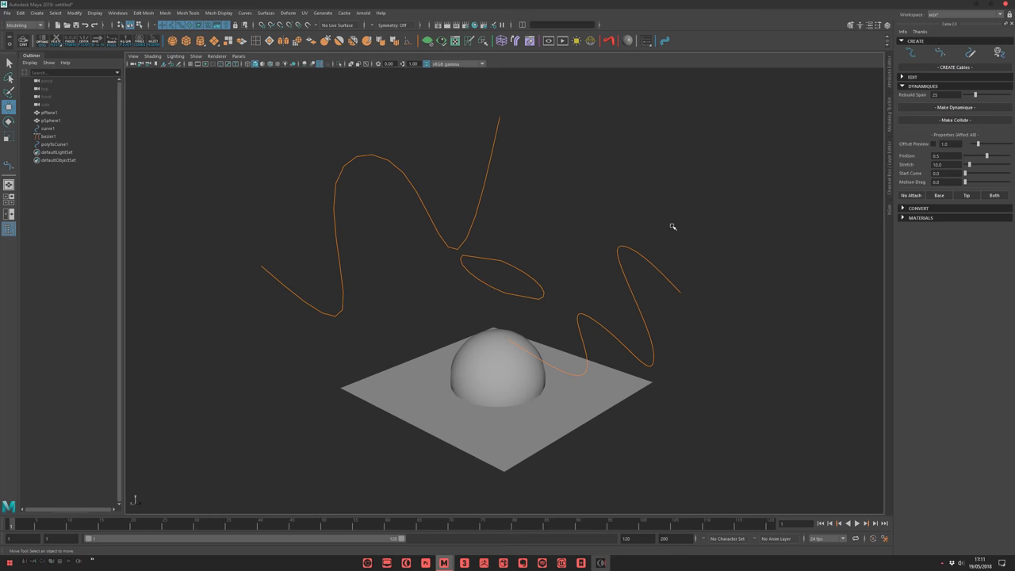
Raise the Bezier curve to about the height of the circular curve.
drag(485, 224, 462, 266)
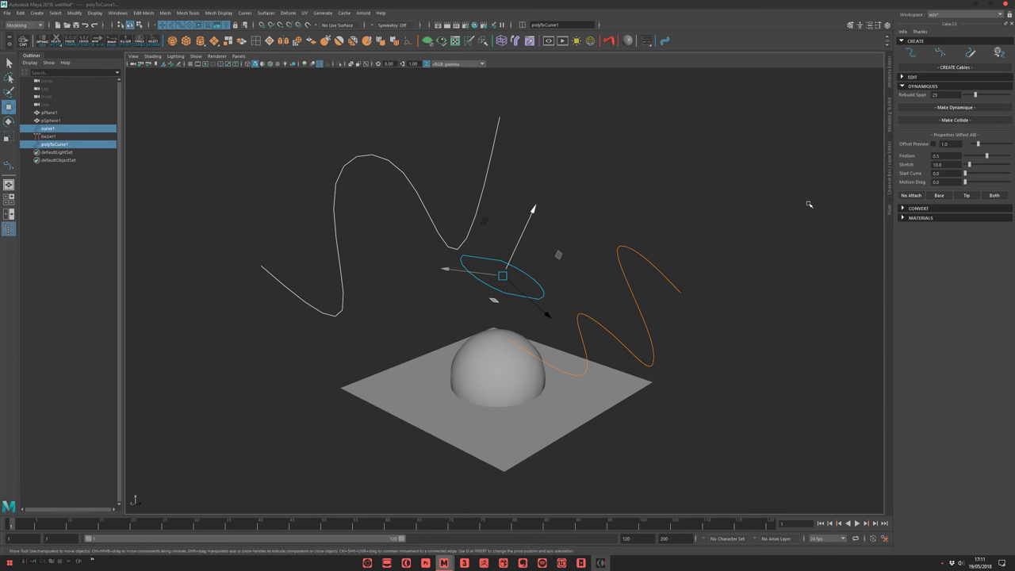
click(955, 69)
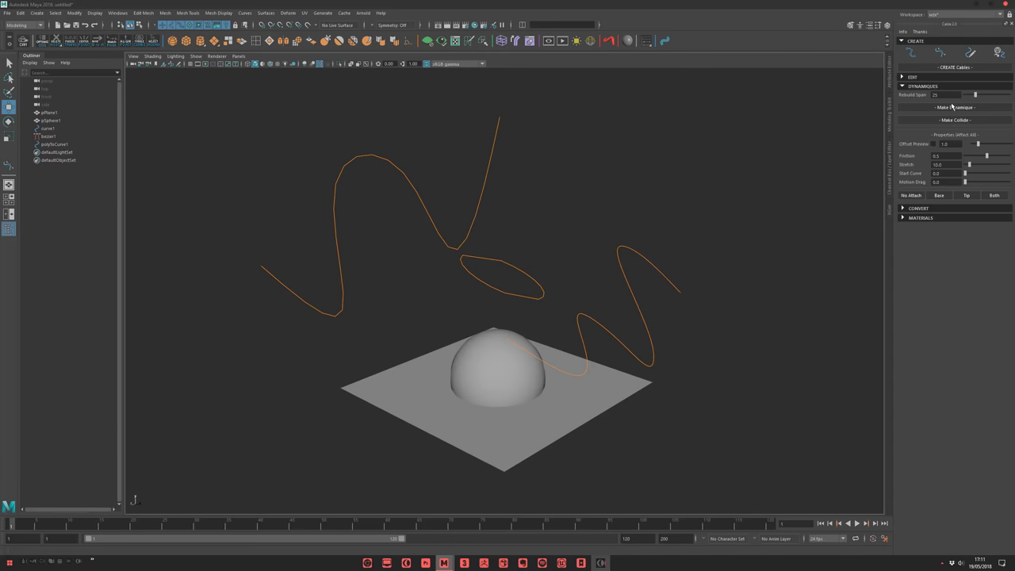
alt+right_drag(562, 263, 543, 282)
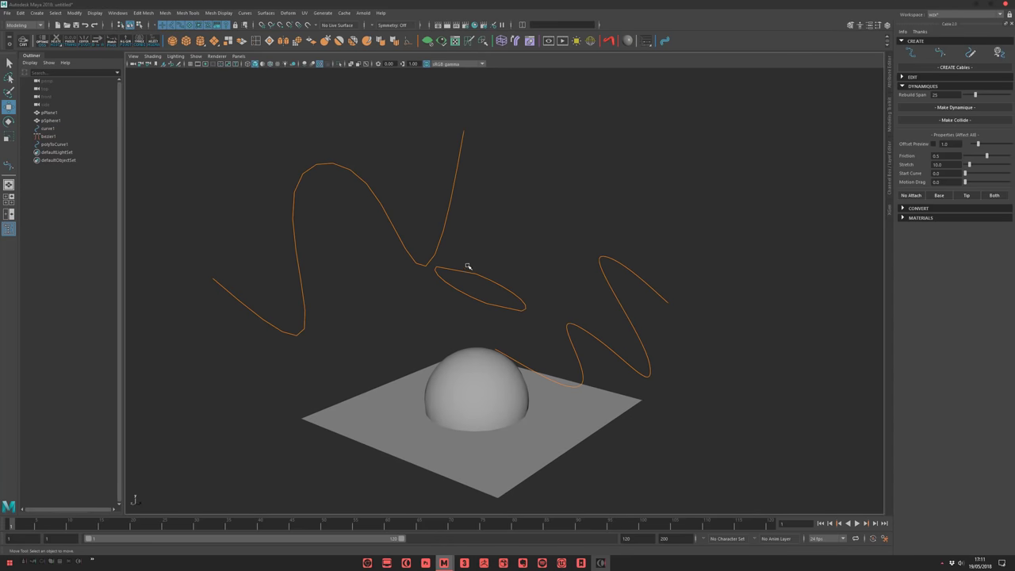
alt+drag(489, 264, 506, 254)
drag(615, 266, 586, 303)
middle_drag(522, 313, 493, 244)
Make the EP, Bezier and circular curves dynamic together.
drag(391, 155, 559, 277)
alt+drag(560, 276, 588, 305)
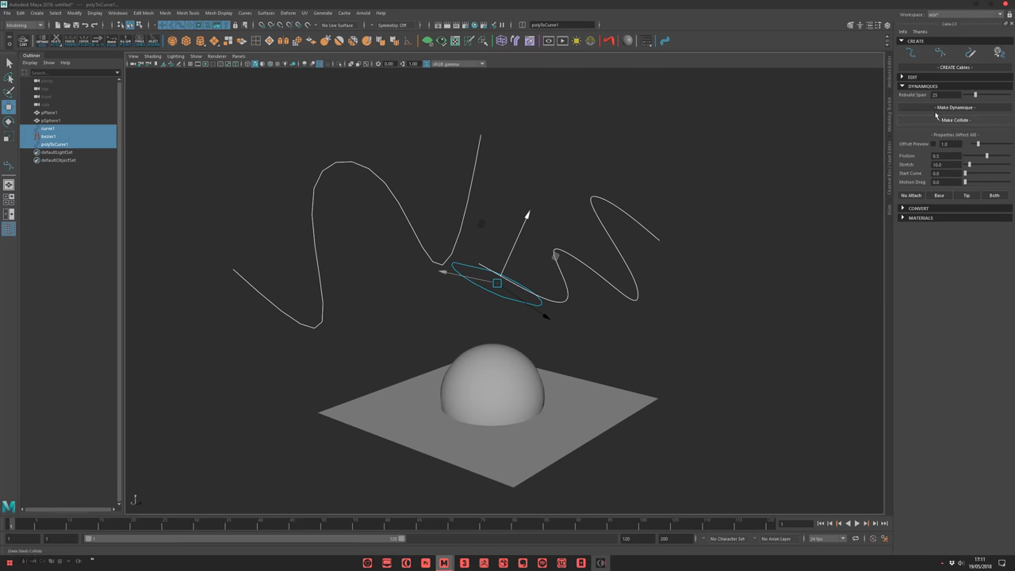
click(935, 109)
alt+right_drag(555, 277, 639, 368)
alt+middle_drag(560, 416, 543, 342)
alt+drag(543, 341, 591, 306)
alt+right_drag(591, 306, 628, 378)
alt+drag(629, 379, 643, 359)
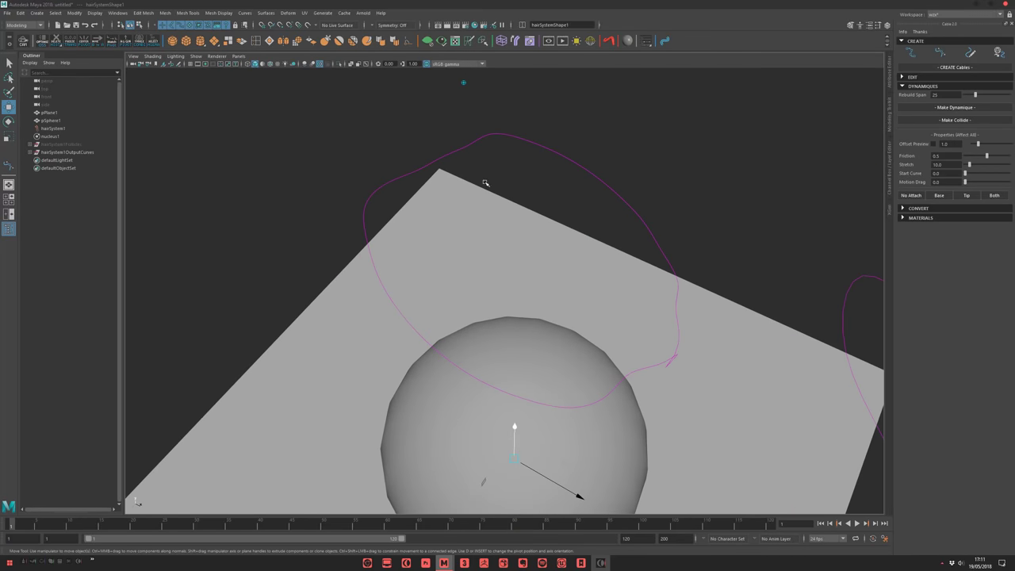
Display the circular dynamic curve's control vertices to examine how it was rebuilt.
alt+middle_drag(462, 138, 490, 177)
click(509, 214)
right_drag(509, 214, 478, 221)
alt+right_drag(565, 256, 537, 236)
mouse_move(537, 235)
alt+mouse_down()
mouse_move(500, 217)
mouse_move(541, 225)
alt+mouse_up()
alt+right_drag(541, 225, 516, 209)
alt+drag(516, 209, 561, 209)
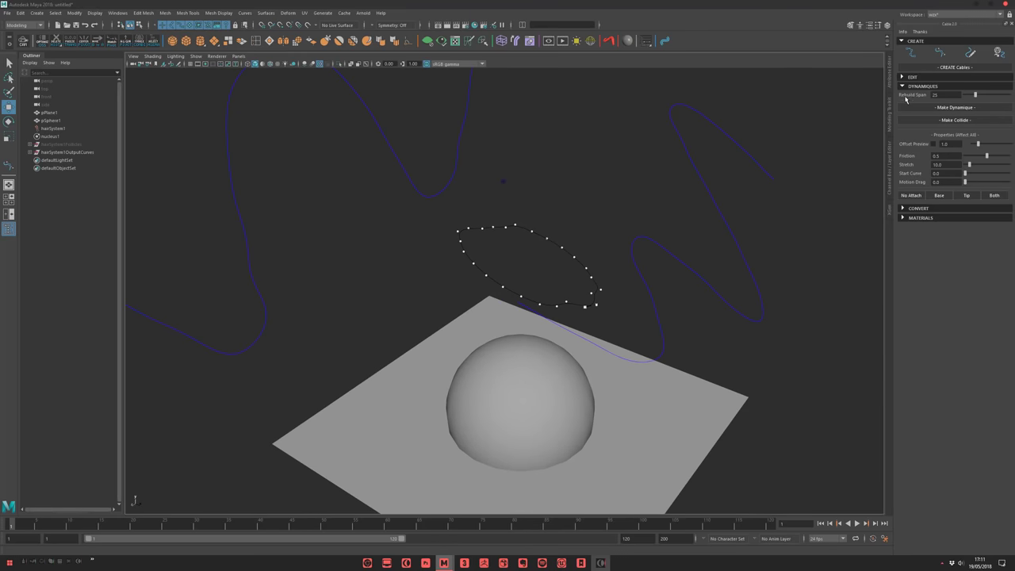
Return to object mode and undo the dynamic conversion of the three curves.
click(486, 230)
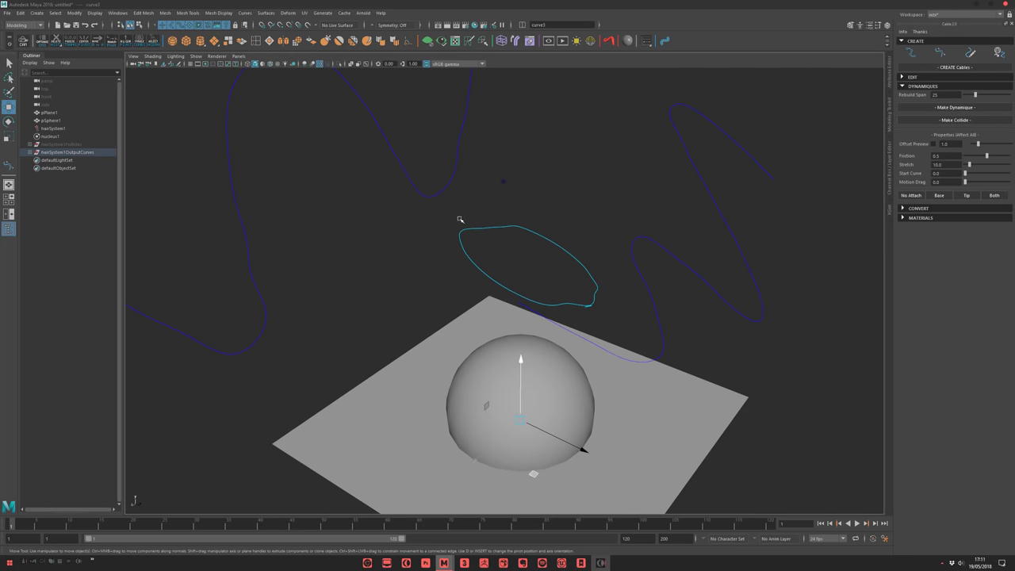
click(547, 204)
click(421, 196)
alt+middle_drag(414, 220, 457, 287)
mouse_move(418, 204)
right_down()
mouse_move(391, 202)
mouse_move(436, 206)
right_up()
click(438, 256)
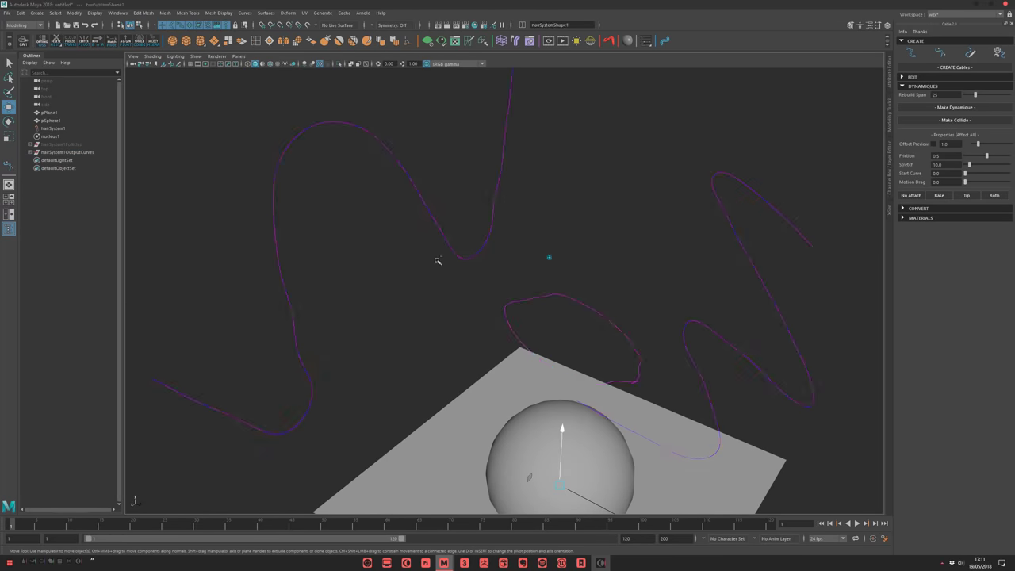
key(ctrl+z)
key(ctrl+z)
key(ctrl+z)
key(ctrl+z)
Try making only the wavy EP curve dynamic.
alt+drag(441, 259, 424, 247)
scroll(479, 267, down, 4)
alt+drag(479, 267, 451, 261)
click(467, 180)
alt+middle_drag(368, 185, 433, 229)
alt+right_drag(433, 229, 557, 284)
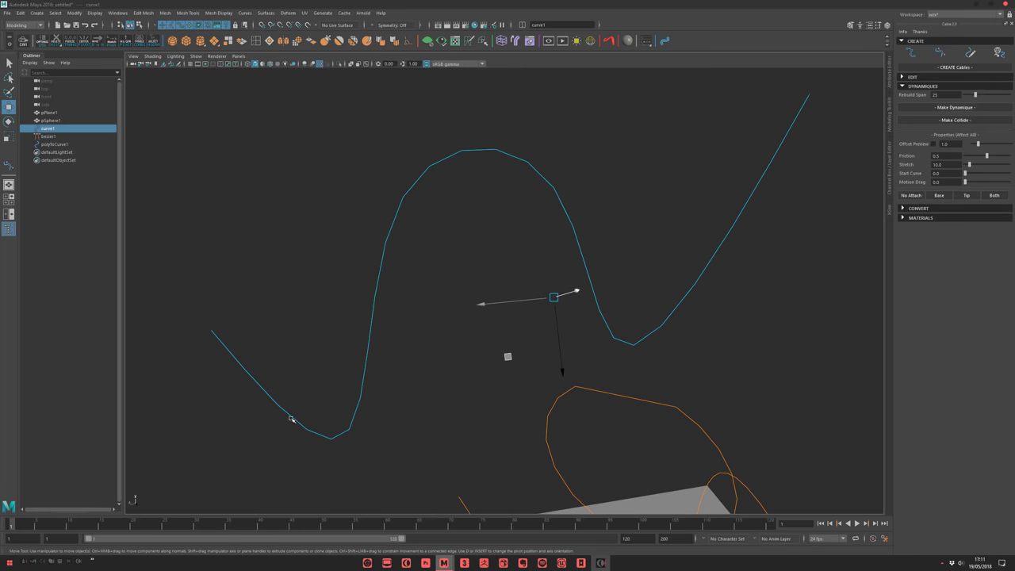
click(941, 107)
alt+drag(413, 320, 386, 335)
Undo the dynamic conversion of the single EP curve.
key(ctrl+z)
scroll(396, 294, down, 3)
right_drag(412, 307, 375, 324)
alt+right_drag(468, 289, 415, 260)
alt+drag(415, 259, 466, 262)
alt+drag(447, 311, 630, 282)
key(ctrl+z)
Set the Rebuild Span to 60 and make the EP, Bezier and circular curves dynamic together.
alt+middle_drag(691, 229, 672, 229)
alt+right_drag(671, 228, 714, 215)
double_click(936, 95)
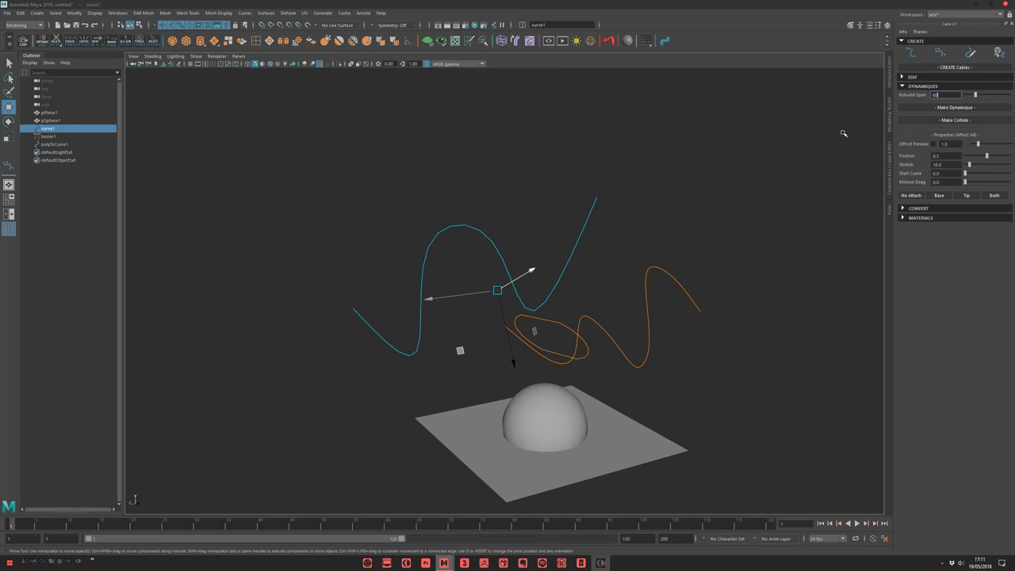
click(738, 192)
drag(540, 245, 459, 351)
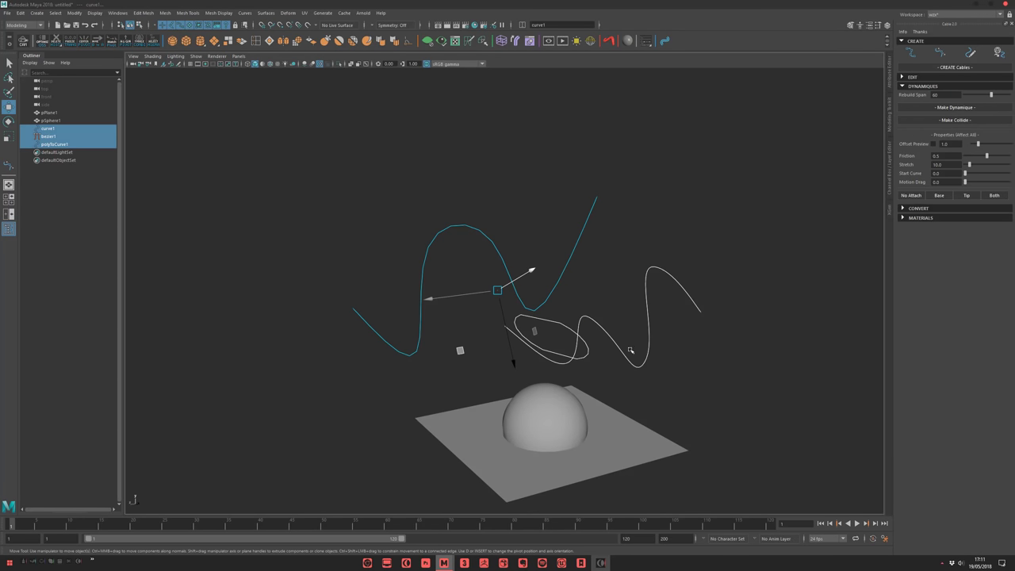
click(945, 111)
alt+drag(681, 272, 626, 293)
alt+right_drag(626, 293, 600, 239)
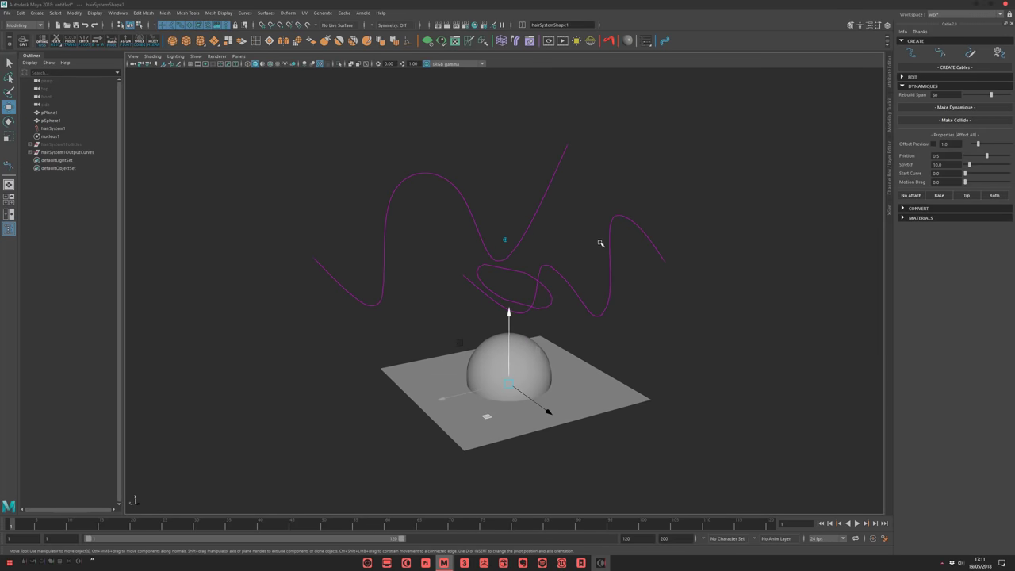
click(599, 240)
Draw a short U-shaped Bezier curve with two anchor points beside the plane and set the Rebuild Span to 16.
mouse_move(598, 239)
alt+mouse_down()
mouse_move(665, 231)
mouse_move(614, 231)
alt+mouse_up()
alt+right_drag(613, 232, 804, 227)
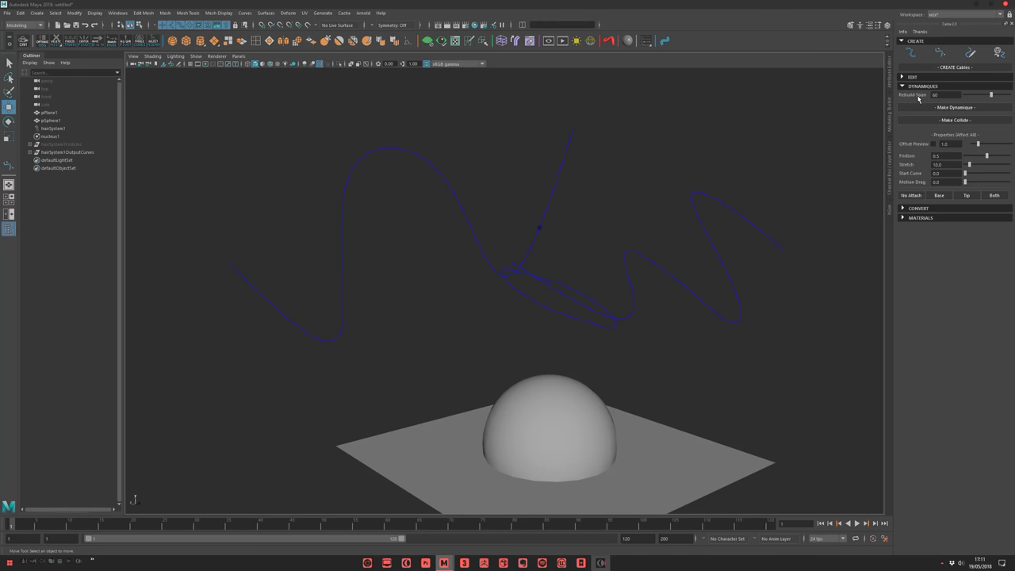
alt+middle_drag(577, 340, 591, 297)
alt+right_drag(591, 297, 495, 305)
alt+drag(495, 305, 427, 380)
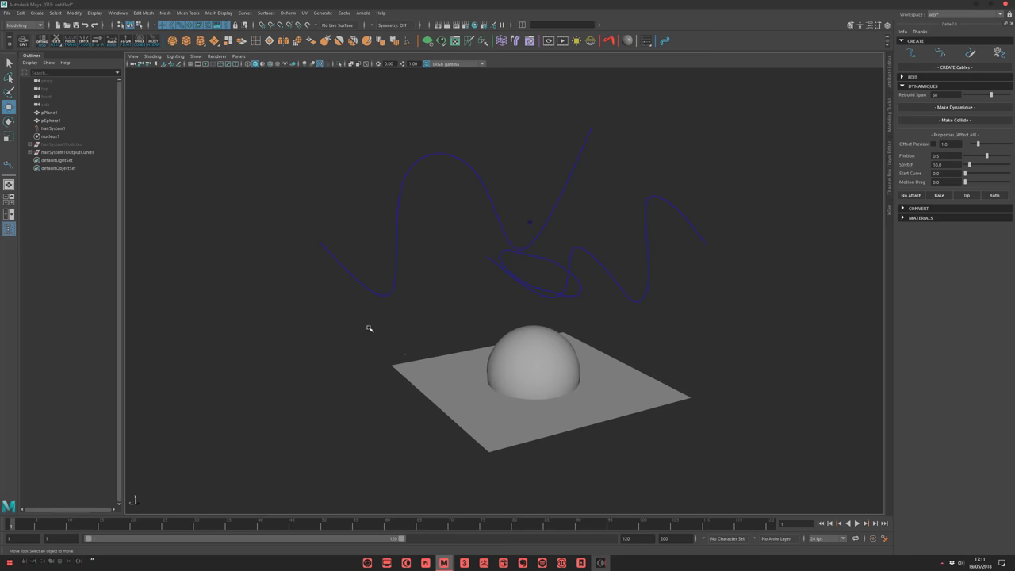
scroll(375, 333, down, 2)
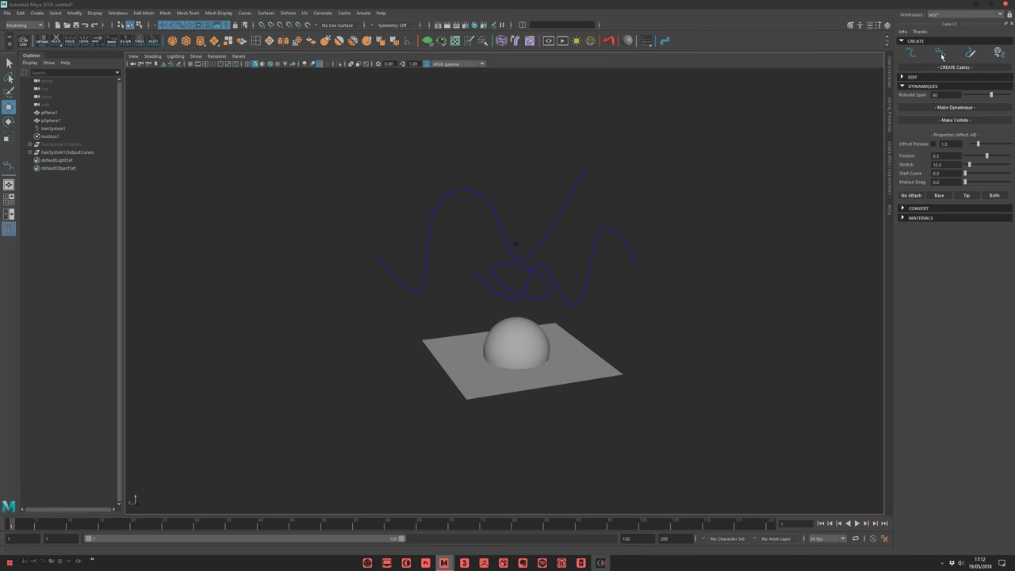
click(939, 56)
drag(270, 330, 283, 355)
drag(358, 355, 397, 328)
key(Return)
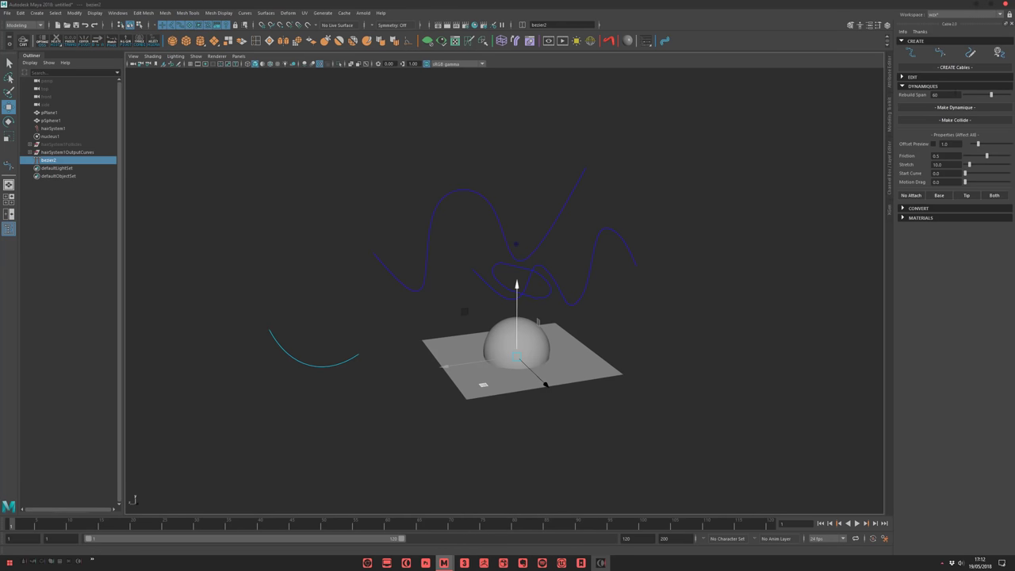
click(335, 330)
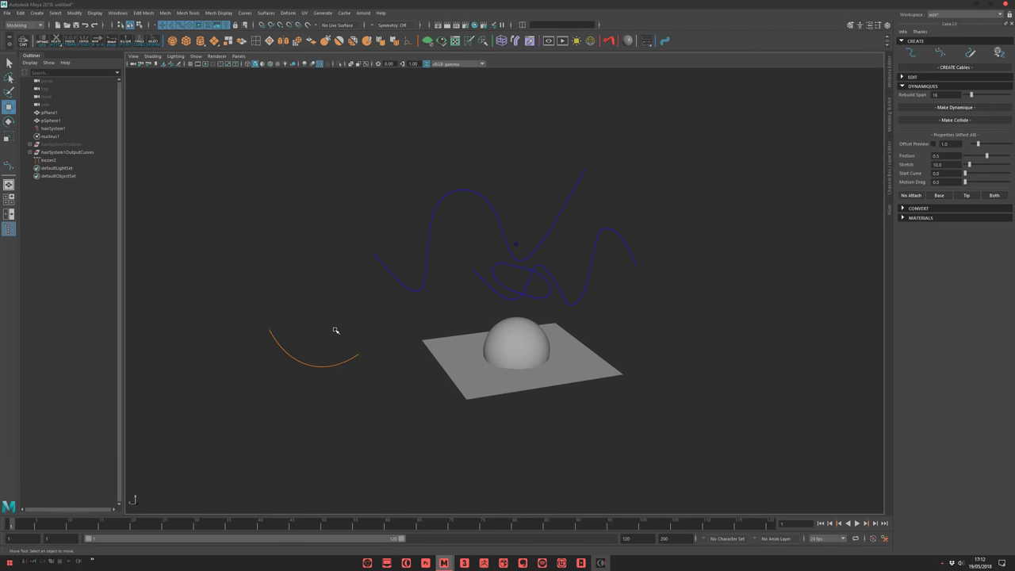
Try deleting the new U-shaped Bezier curve and undo the deletion.
drag(314, 305, 317, 444)
key(Delete)
alt+right_drag(452, 317, 531, 278)
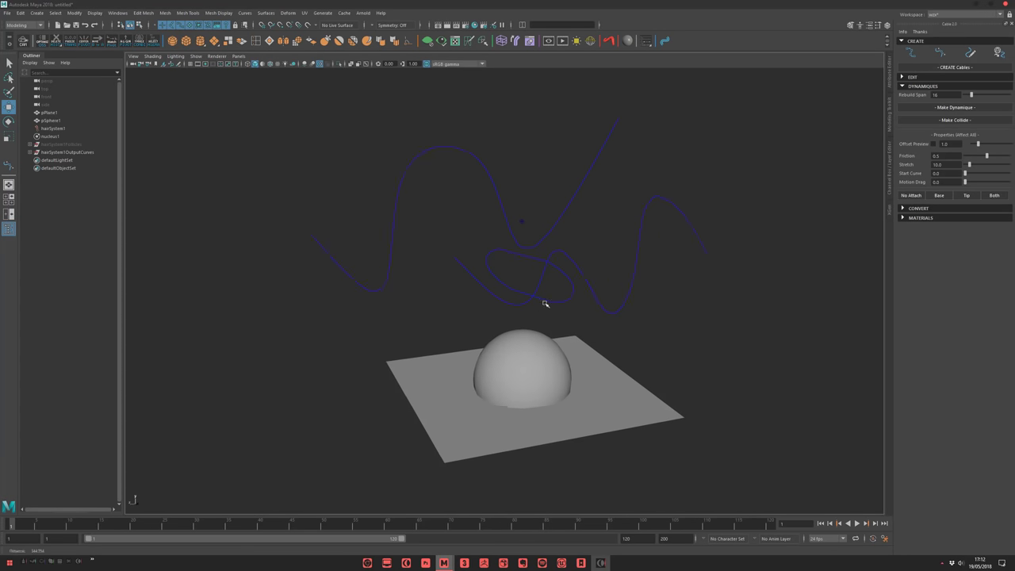
alt+drag(532, 279, 555, 285)
alt+middle_drag(515, 225, 521, 257)
scroll(521, 256, down, 5)
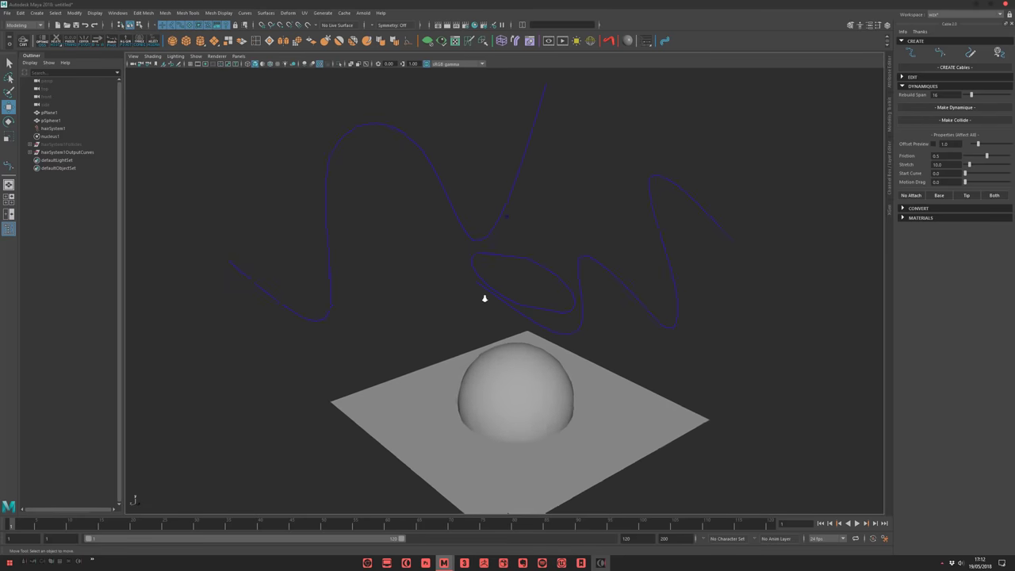
key(ctrl+z)
Center the U-shaped Bezier curve's pivot, then move it above the edge of the plane and rotate it.
alt+drag(490, 326, 373, 326)
key(alt+c)
middle_drag(480, 305, 567, 254)
key(e)
drag(405, 251, 419, 317)
key(w)
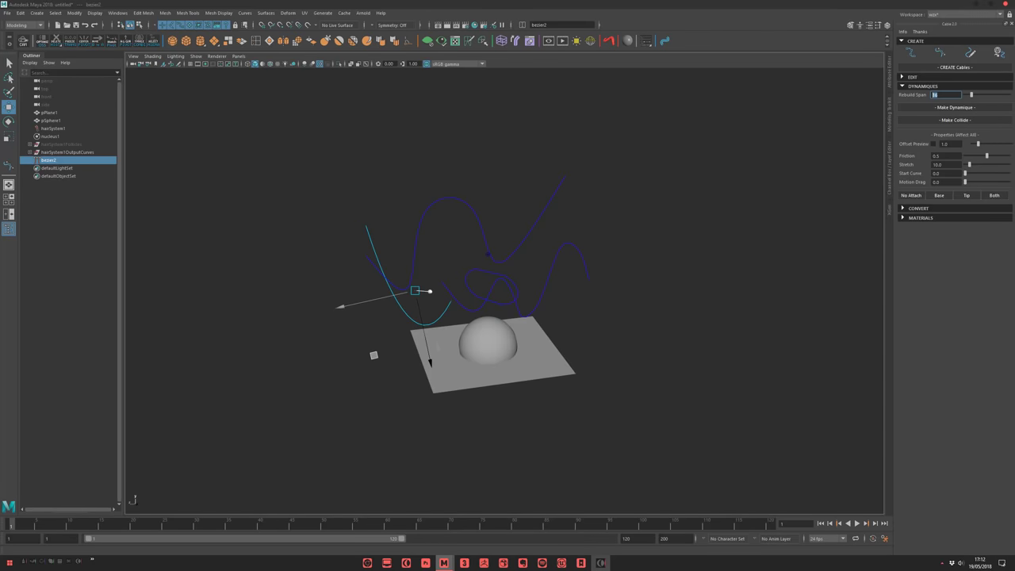
Set the Rebuild Span to 15 and adjust the U-shaped Bezier curve's height and rotation above the sphere.
alt+drag(614, 274, 486, 243)
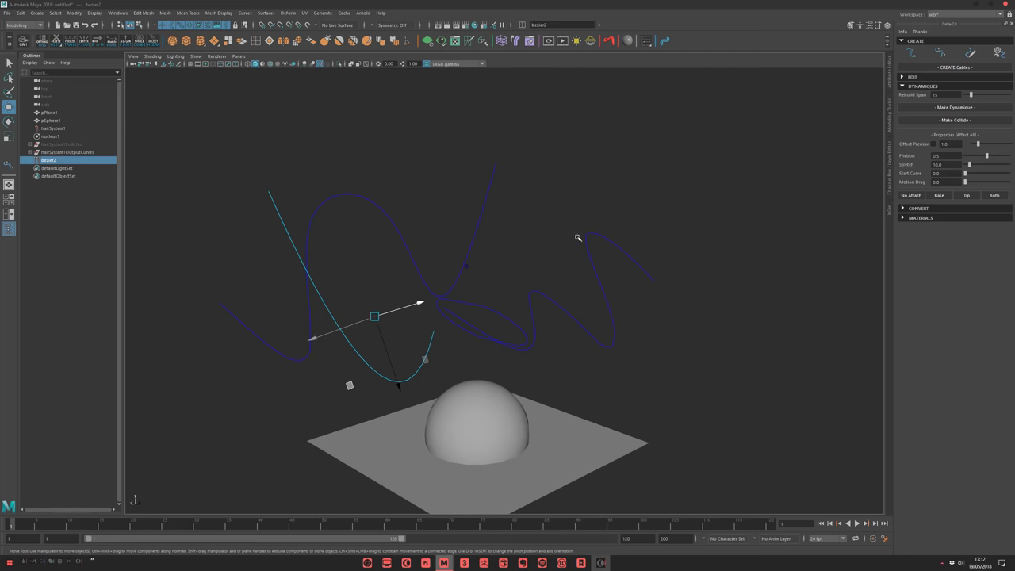
alt+drag(458, 278, 566, 197)
middle_drag(566, 197, 680, 106)
key(e)
middle_drag(726, 169, 586, 236)
key(w)
key(e)
drag(549, 205, 535, 239)
Make the U-shaped Bezier curve dynamic and move its output curve sideways, away from the circular curve.
click(946, 110)
alt+drag(630, 241, 562, 235)
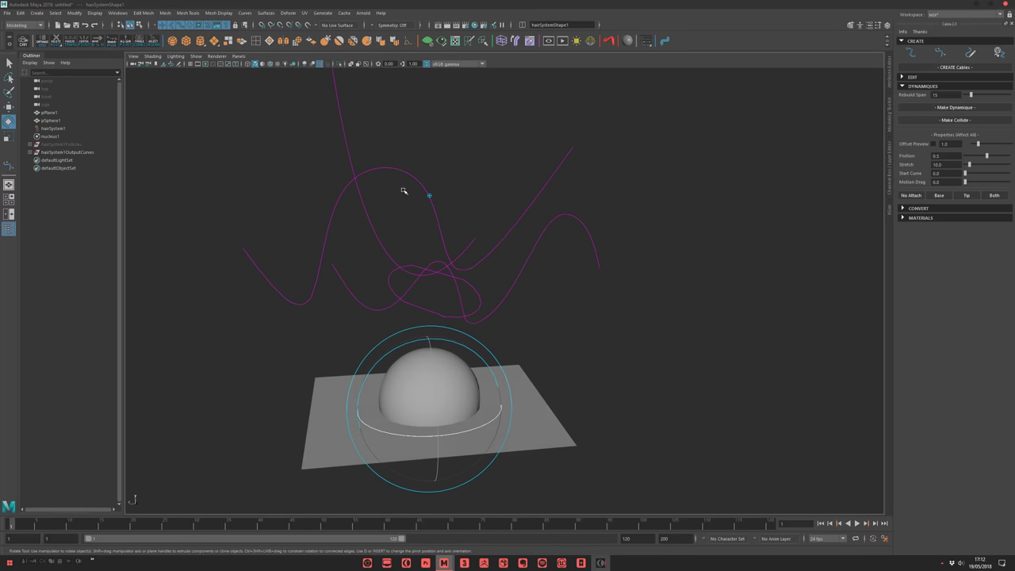
drag(401, 182, 363, 258)
key(w)
middle_drag(426, 289, 304, 286)
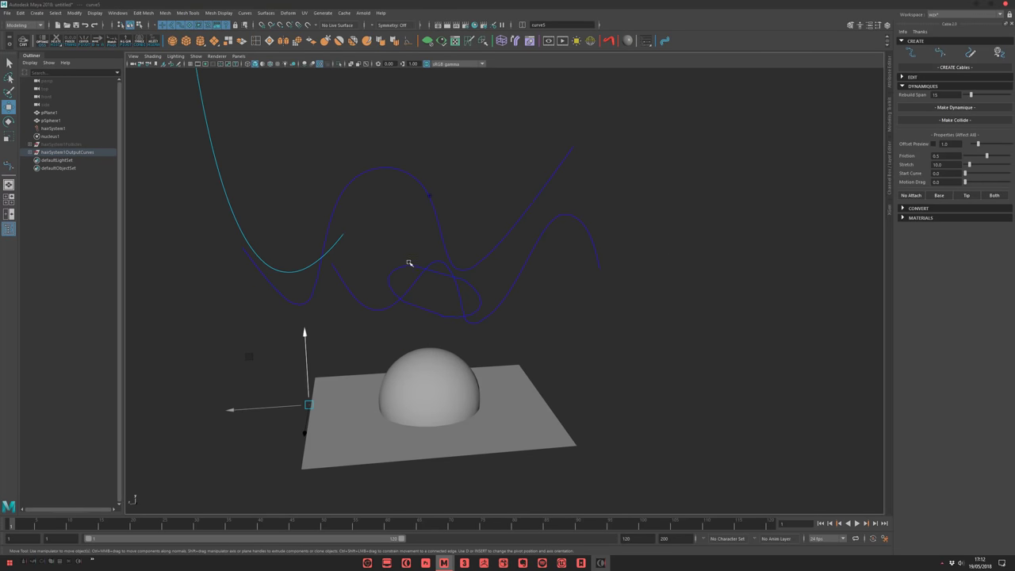
click(353, 317)
alt+drag(492, 294, 498, 249)
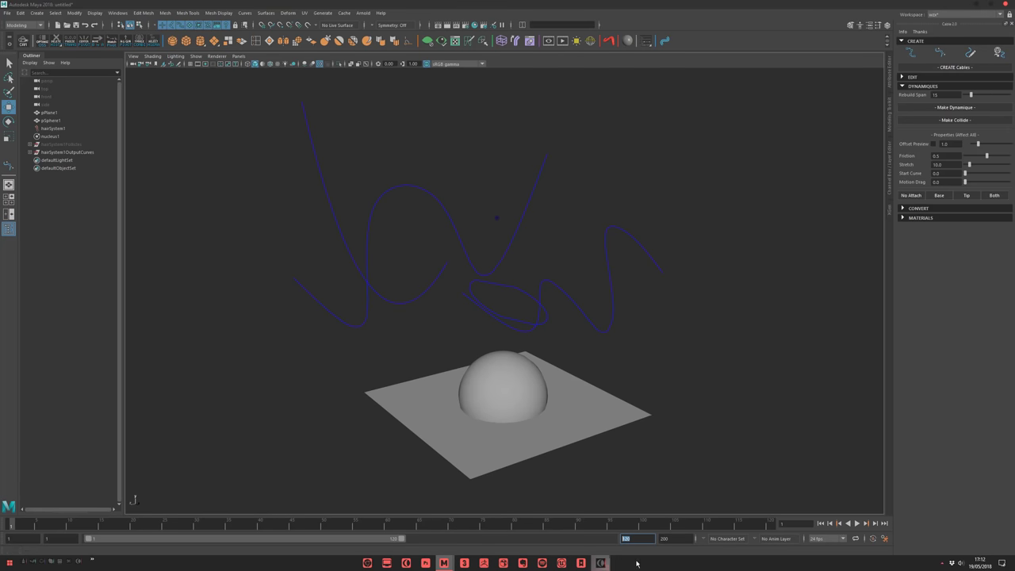
Play the simulation to examine how the dynamic curves fall, and rewind to the first frame.
click(664, 539)
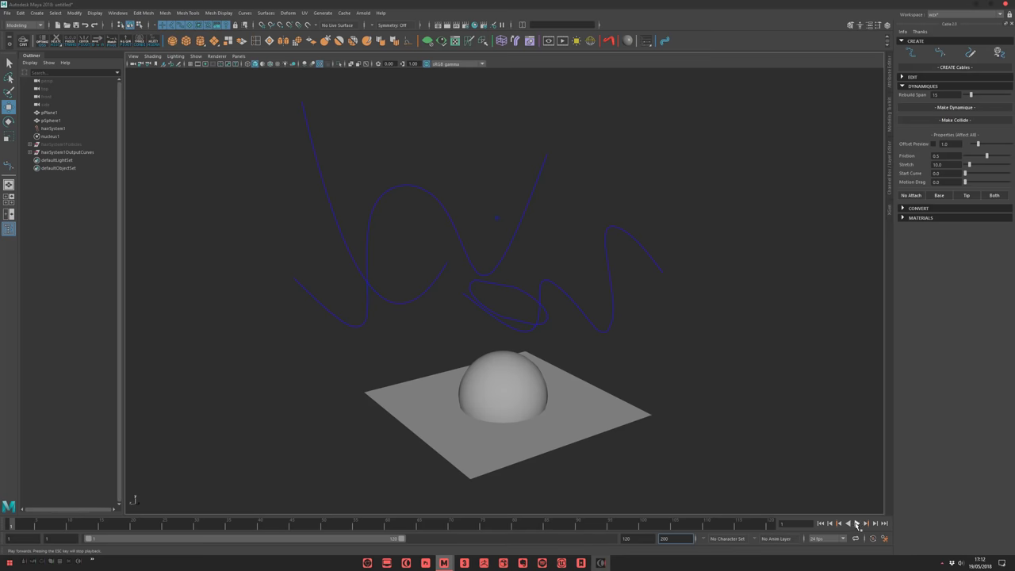
click(857, 523)
click(856, 524)
scroll(648, 365, down, 5)
mouse_move(648, 364)
alt+mouse_down()
mouse_move(658, 360)
mouse_move(638, 362)
alt+mouse_up()
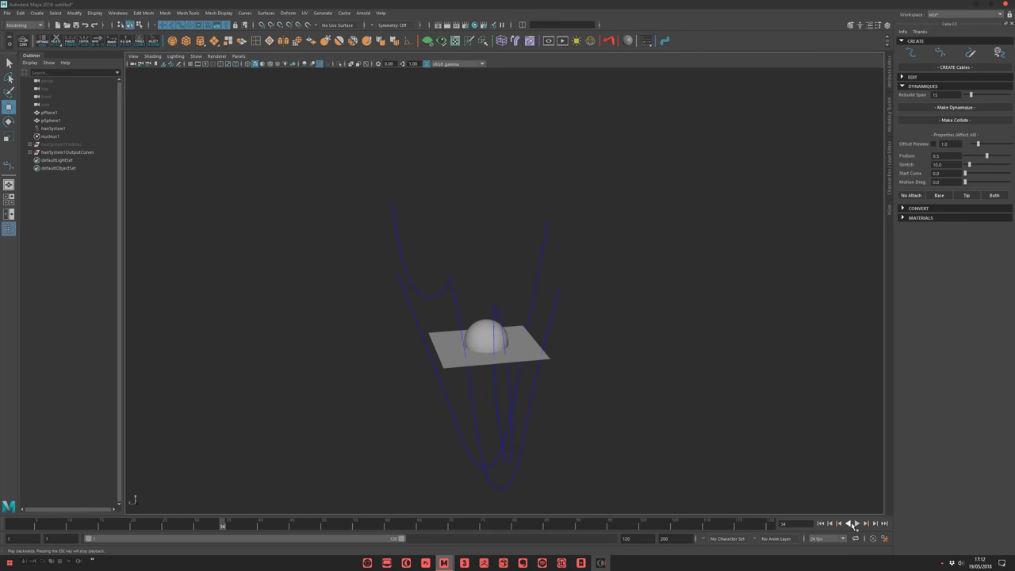
click(857, 523)
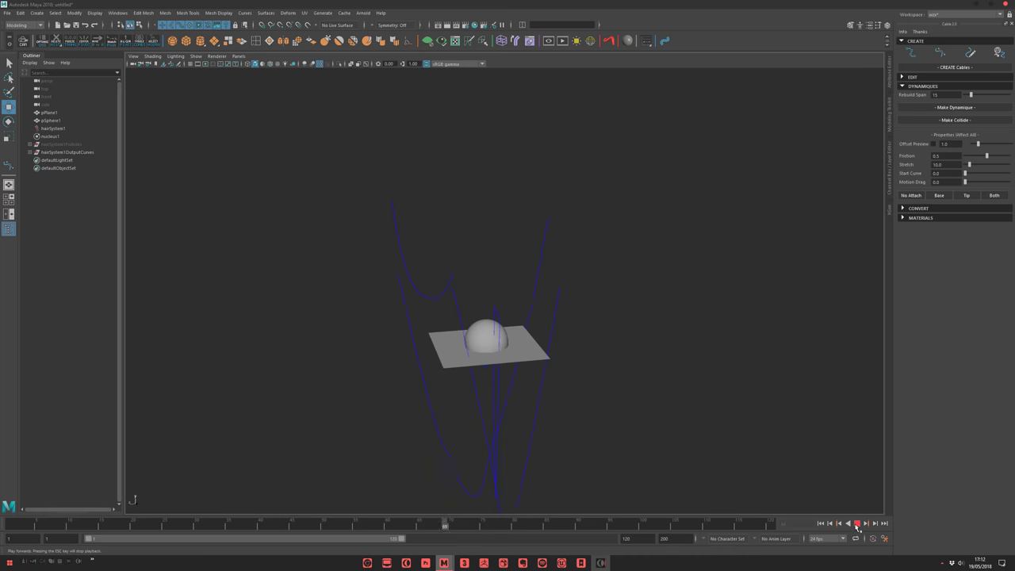
click(857, 523)
click(820, 524)
scroll(607, 294, up, 8)
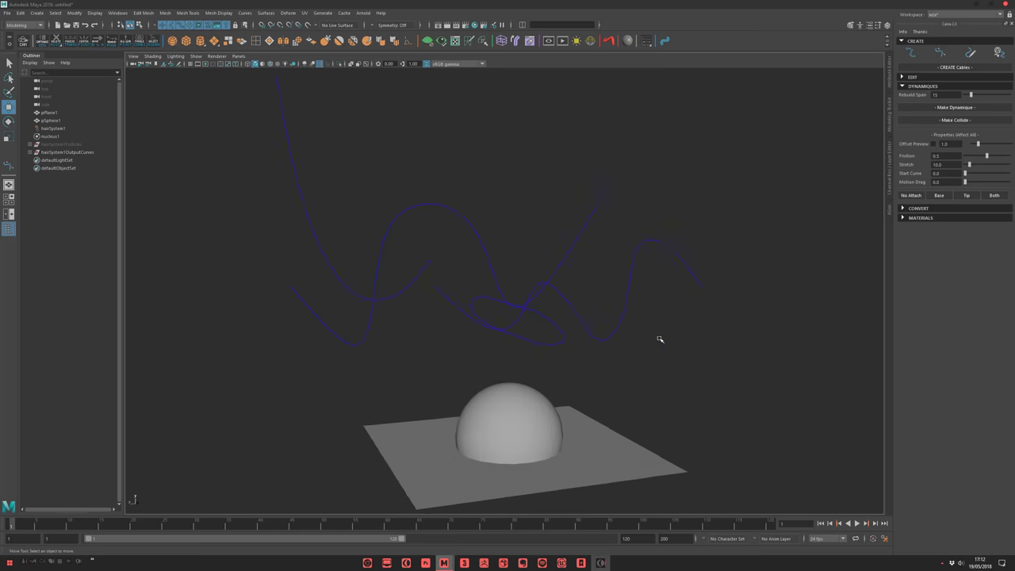
alt+drag(659, 340, 675, 332)
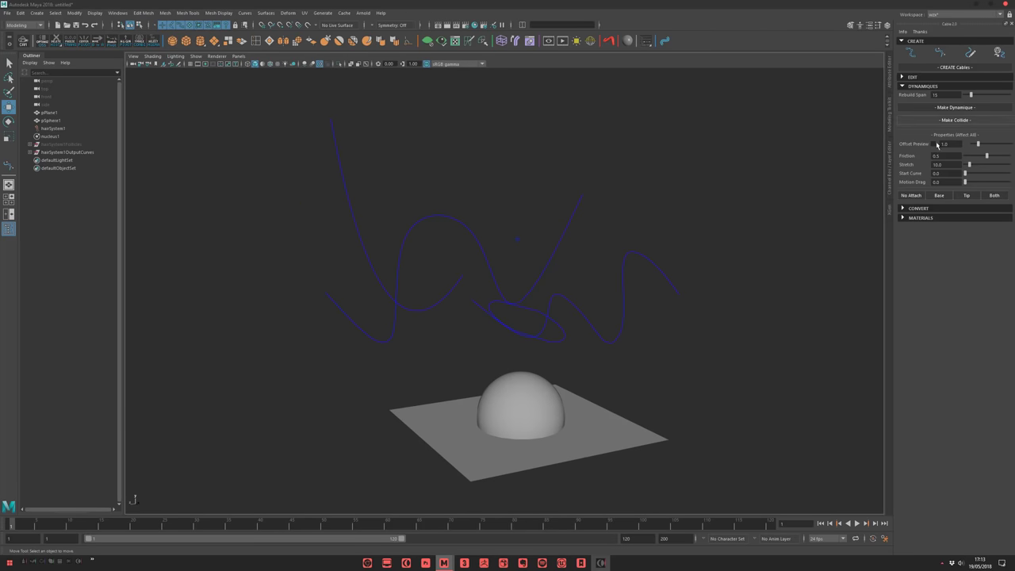
Select the plane and the sphere beneath the dynamic curves and make them collide with the curves.
alt+drag(604, 272, 591, 235)
alt+right_drag(591, 235, 733, 217)
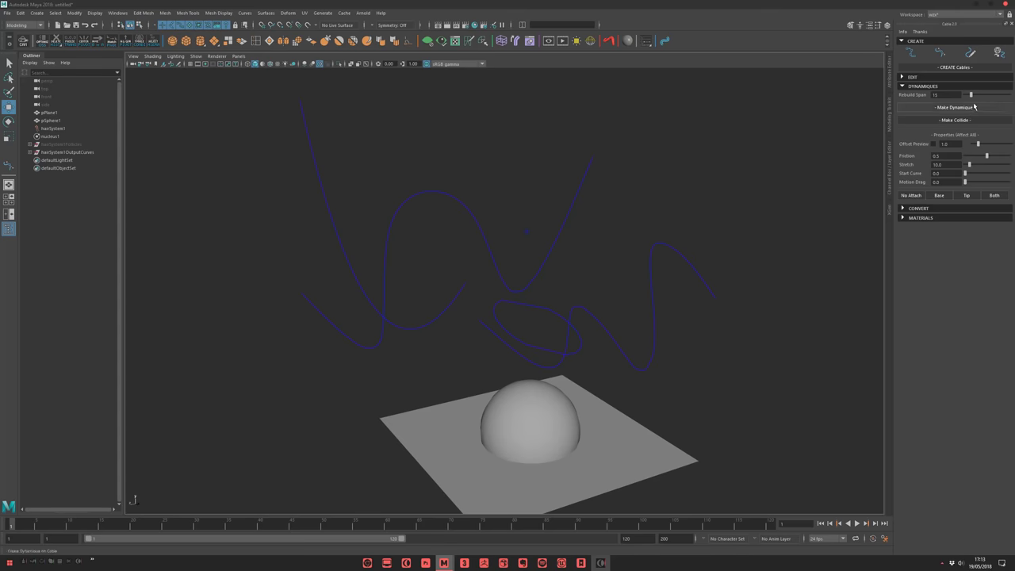
alt+drag(568, 300, 618, 293)
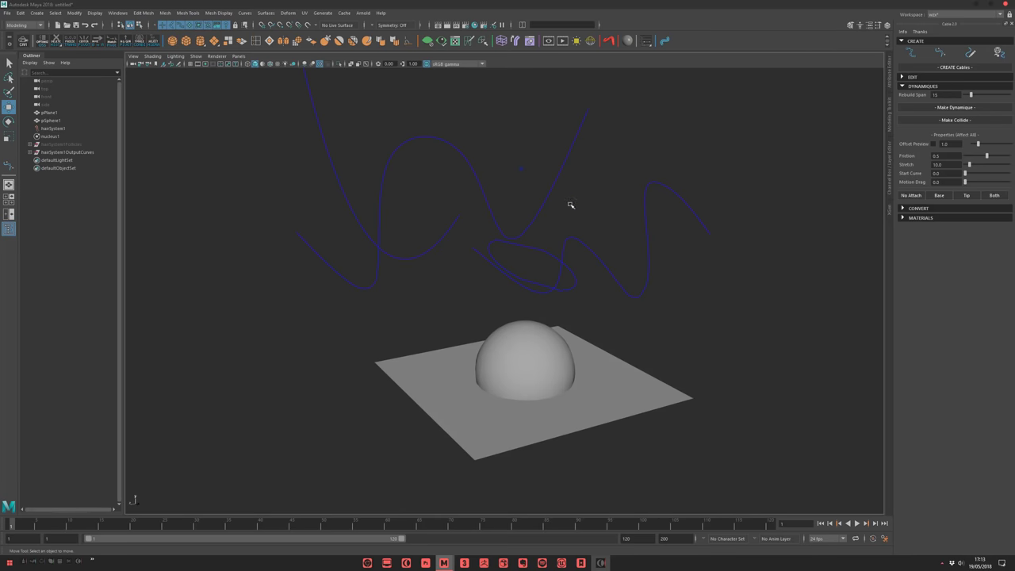
scroll(547, 223, up, 3)
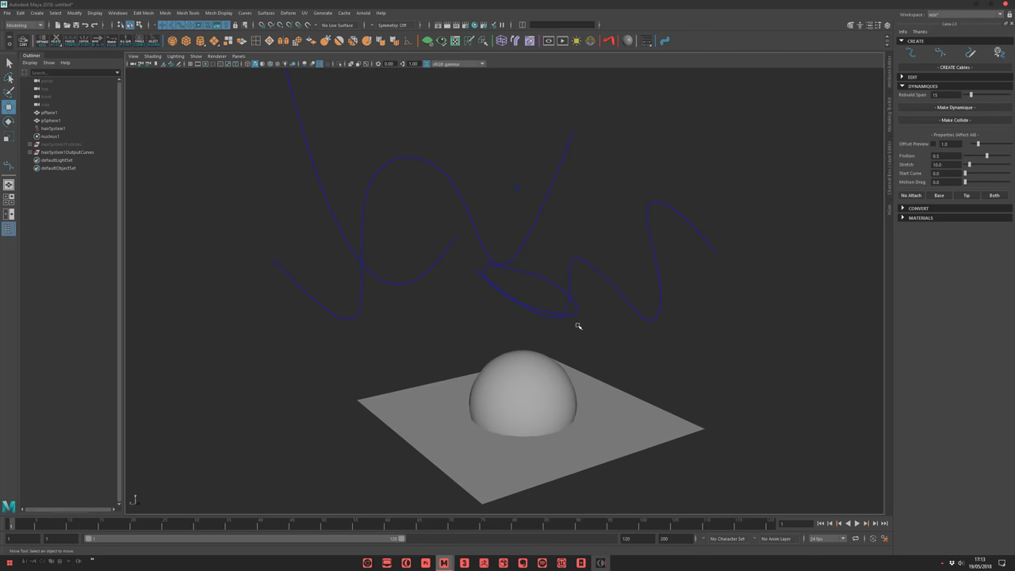
alt+middle_drag(604, 366, 608, 317)
drag(636, 305, 455, 417)
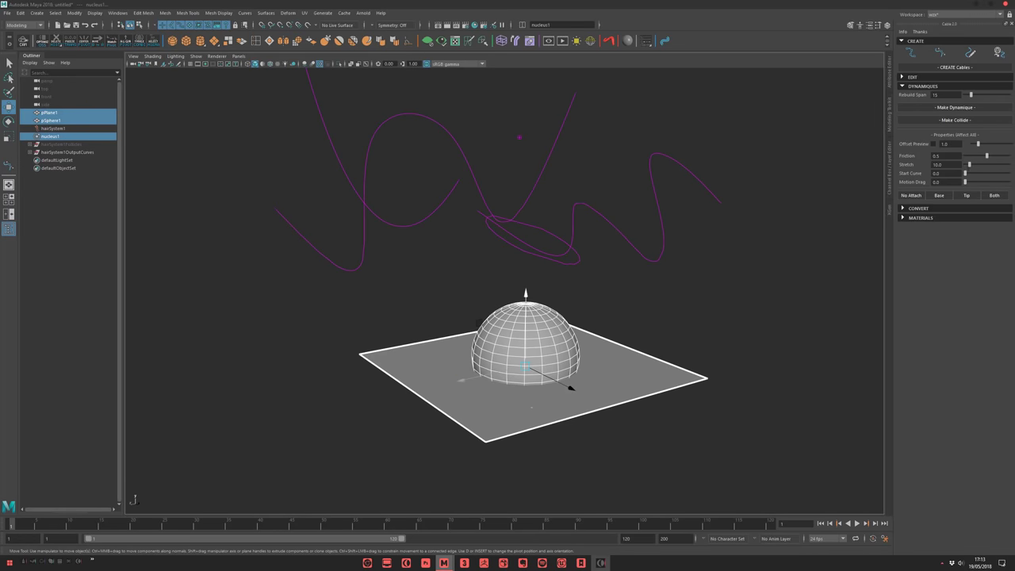
click(954, 120)
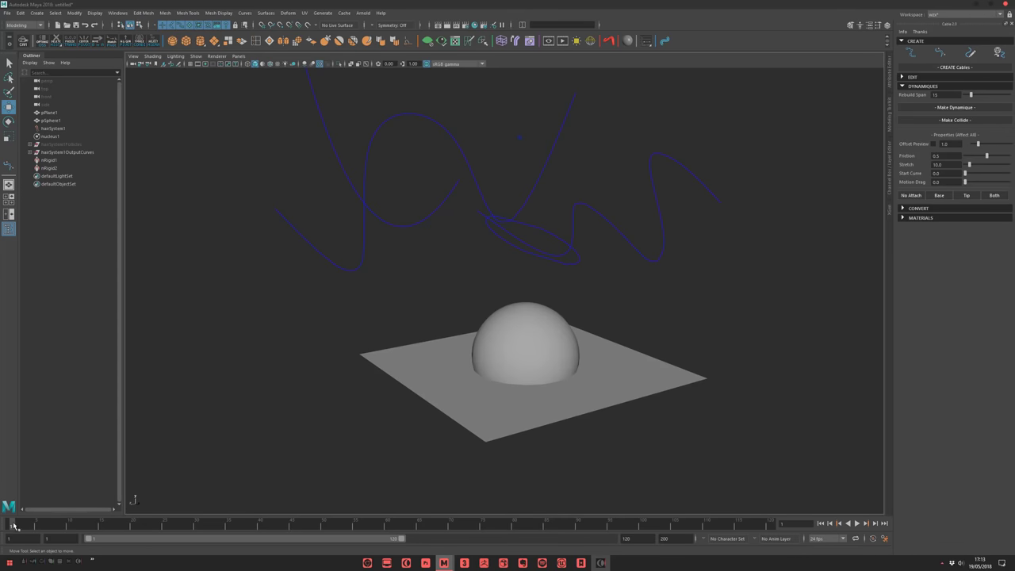
Play the simulation to examine how the curves collide with the sphere and plane, and rewind to the first frame.
click(856, 523)
scroll(647, 349, down, 3)
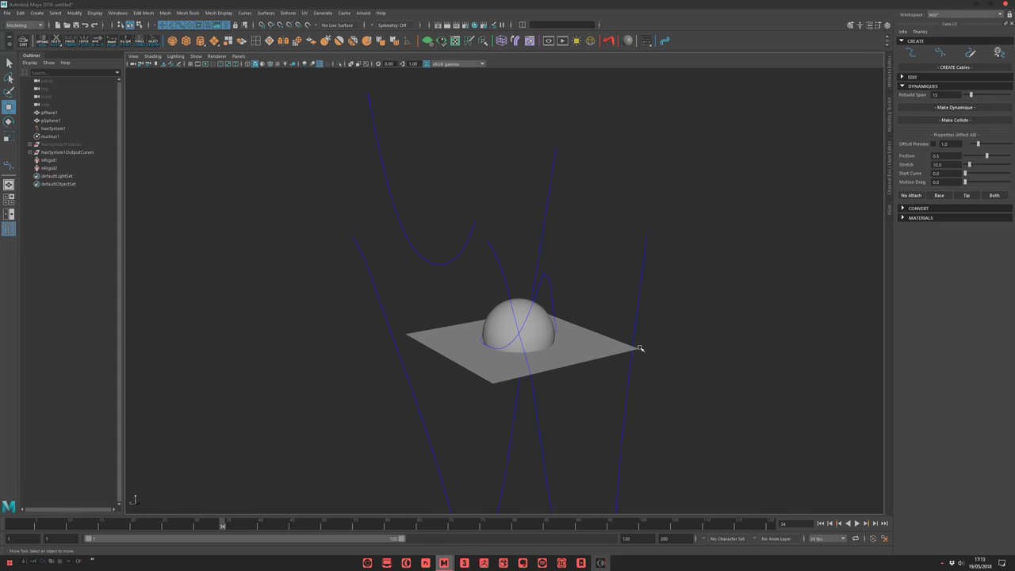
alt+drag(648, 349, 679, 341)
scroll(674, 340, up, 5)
alt+drag(595, 277, 631, 321)
scroll(548, 322, down, 3)
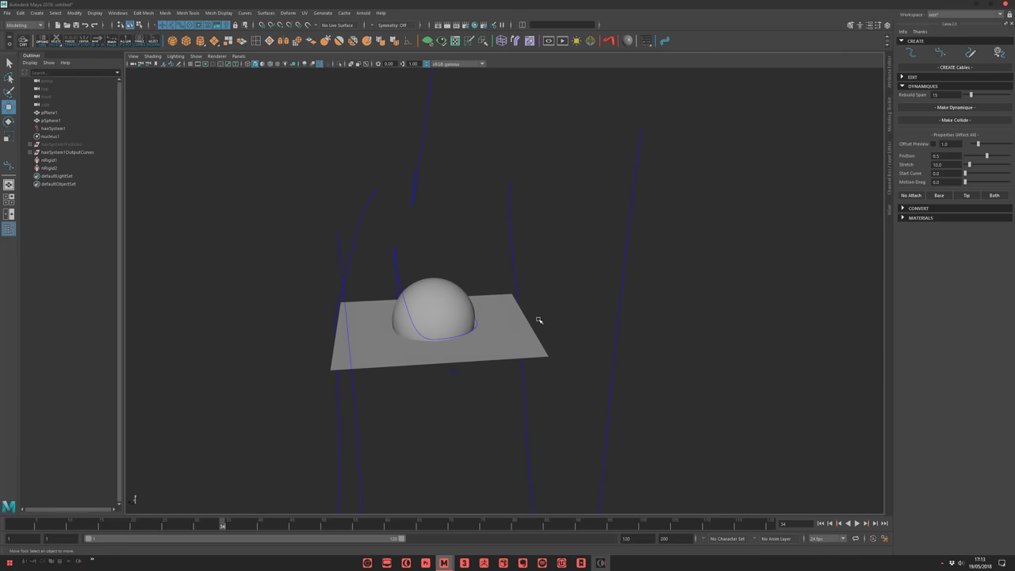
alt+drag(546, 320, 486, 305)
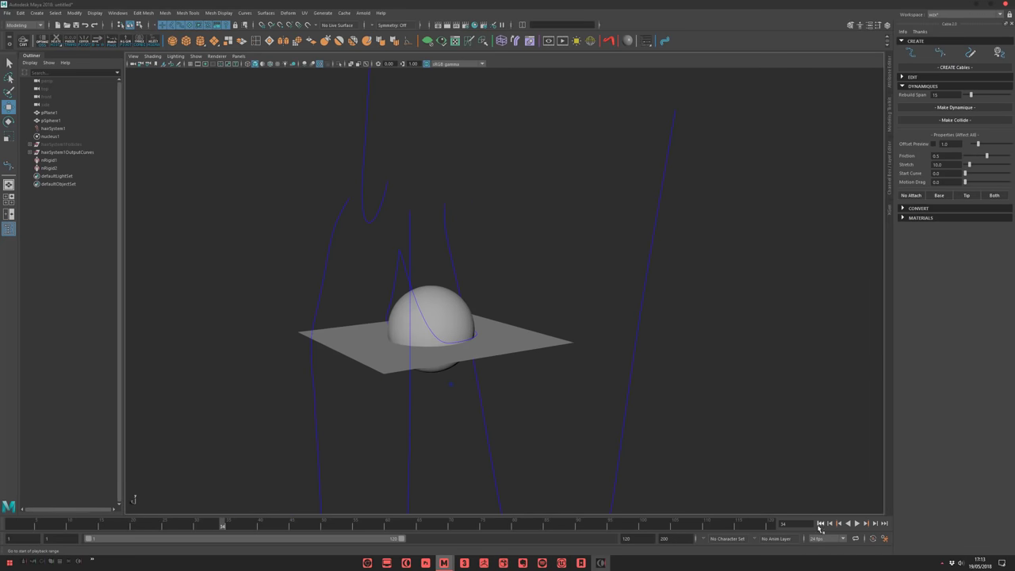
click(820, 523)
Create a polygon cube and scale it into a wide, flat slab around the sphere's base.
scroll(548, 351, down, 2)
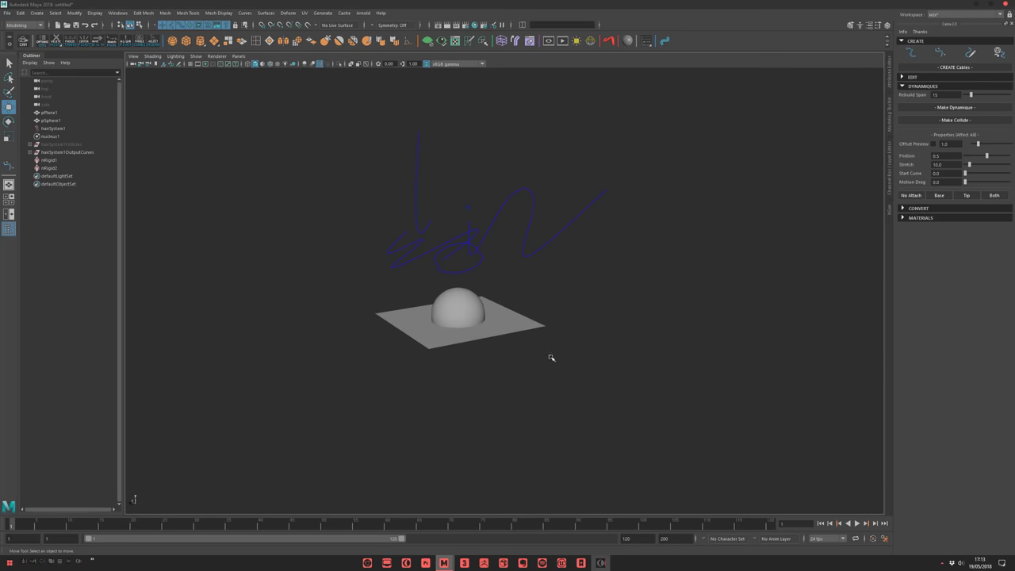
click(548, 334)
click(342, 165)
click(187, 43)
key(r)
middle_drag(307, 233, 385, 209)
drag(457, 250, 457, 311)
alt+drag(458, 311, 458, 322)
drag(385, 308, 344, 301)
middle_drag(344, 302, 487, 314)
Lower the slab so the sphere's dome rises above it, and make the slab collide with the curves.
key(w)
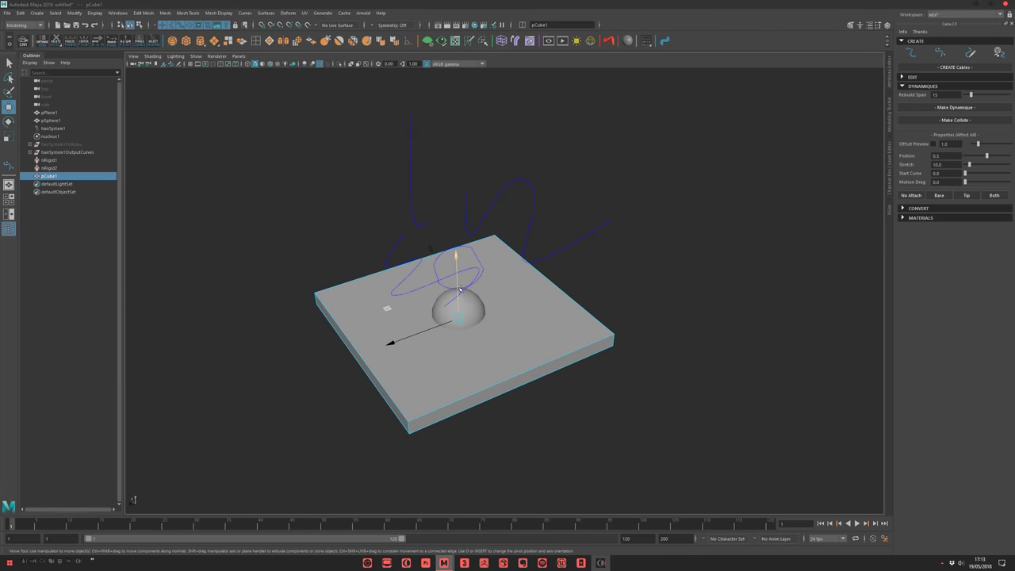
drag(459, 288, 461, 309)
alt+drag(460, 310, 506, 277)
middle_drag(506, 278, 478, 274)
click(952, 120)
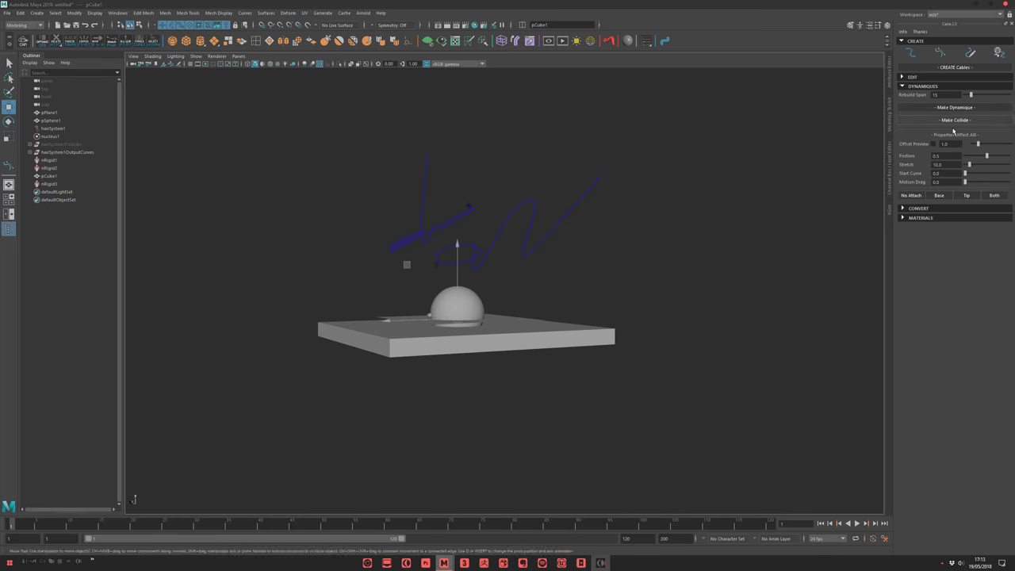
alt+drag(652, 273, 634, 304)
click(634, 303)
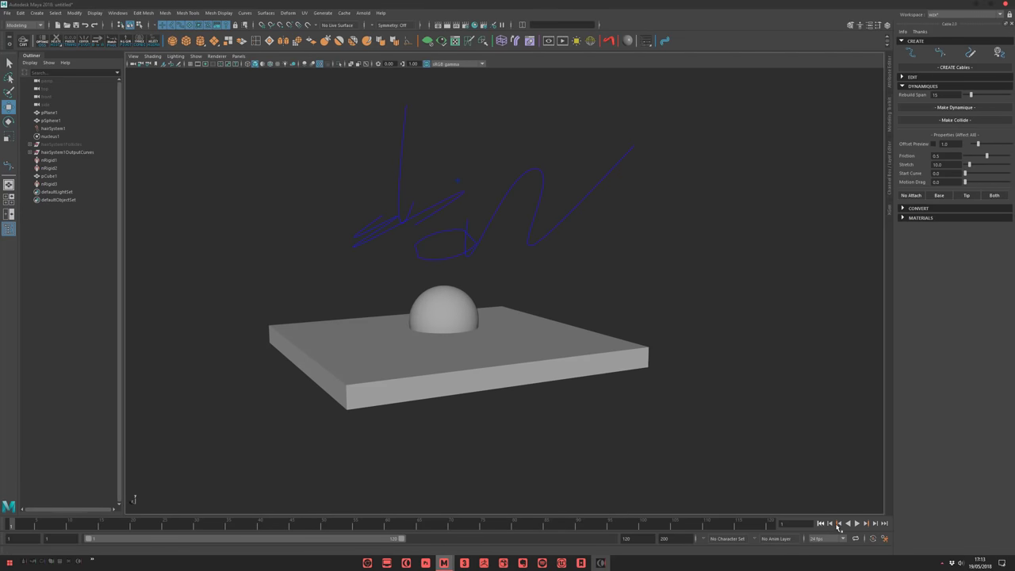
Play the simulation to examine how the curves land on the slab and sphere, and rewind to the first frame.
click(856, 524)
alt+right_drag(438, 297, 535, 340)
alt+drag(534, 340, 583, 356)
alt+right_drag(583, 356, 500, 307)
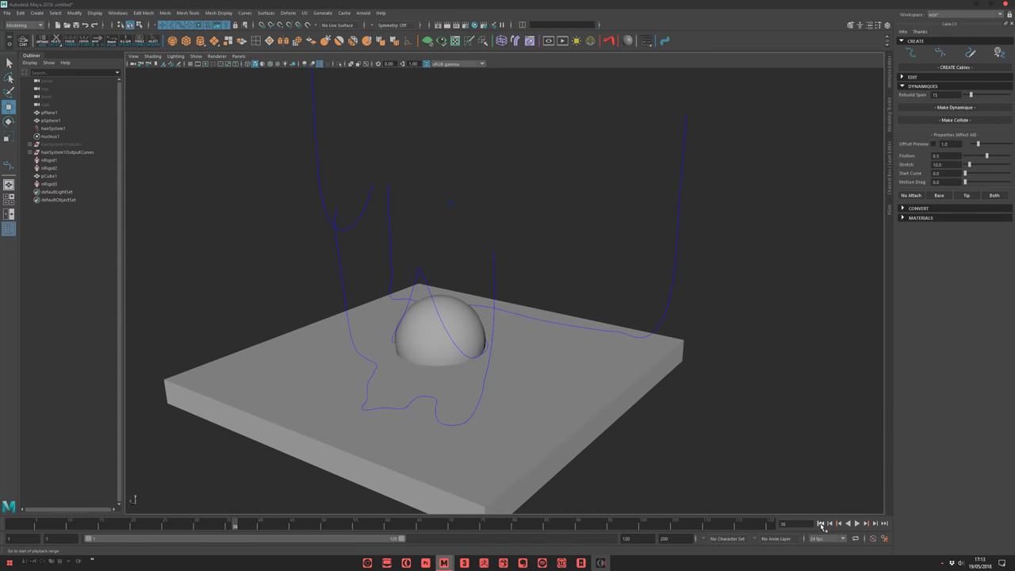
click(821, 525)
Create a cable on the zigzag output curve above the slab.
mouse_move(575, 294)
alt+mouse_down()
mouse_move(401, 281)
mouse_move(442, 267)
mouse_move(396, 295)
mouse_move(378, 276)
alt+mouse_up()
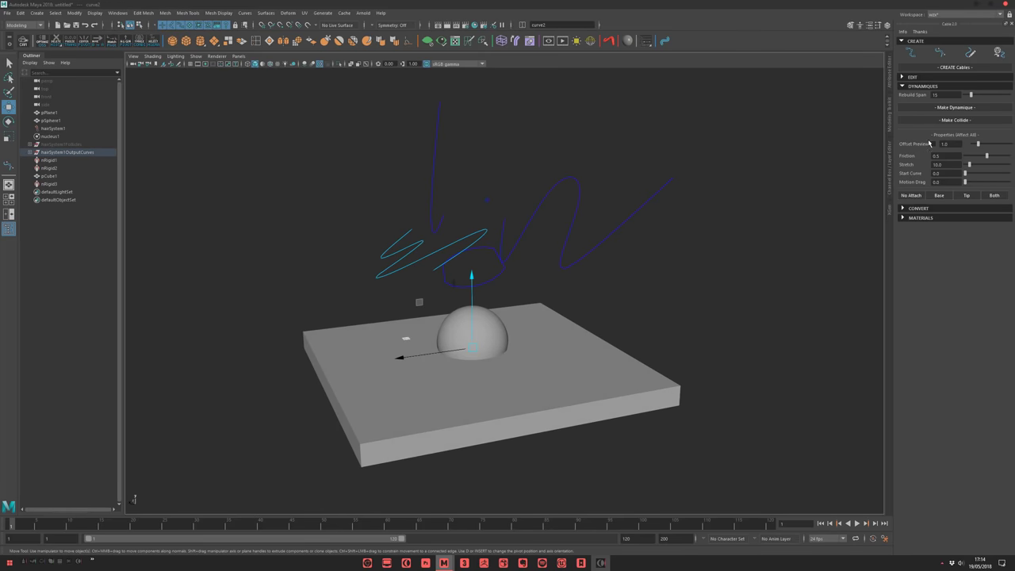
alt+middle_drag(544, 393, 607, 416)
scroll(607, 417, up, 8)
scroll(477, 256, down, 5)
alt+drag(598, 271, 462, 248)
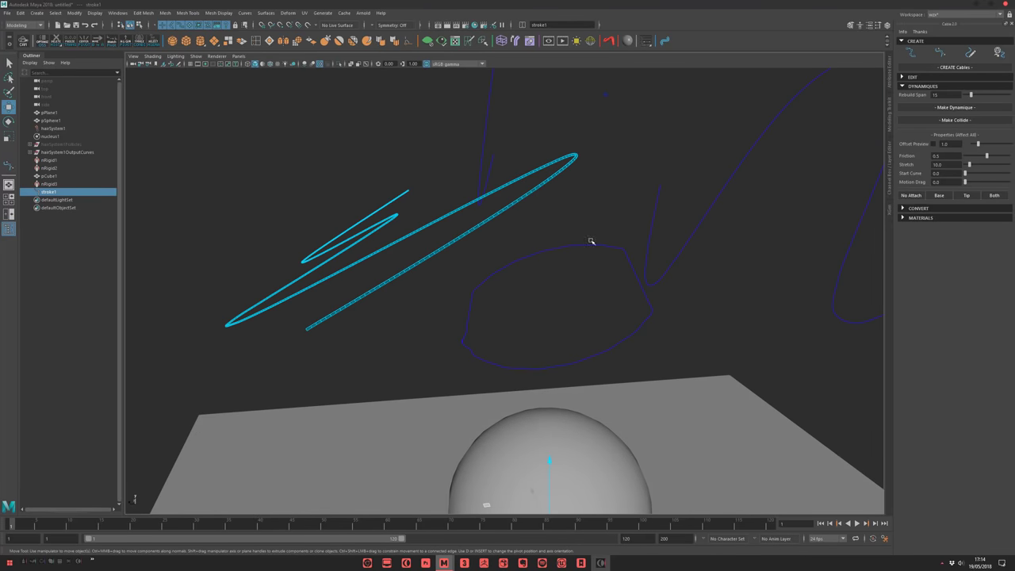
Thicken the zigzag cable with Scale 221.9 and Width 0.127, and lower its Density and Smoothing.
click(914, 79)
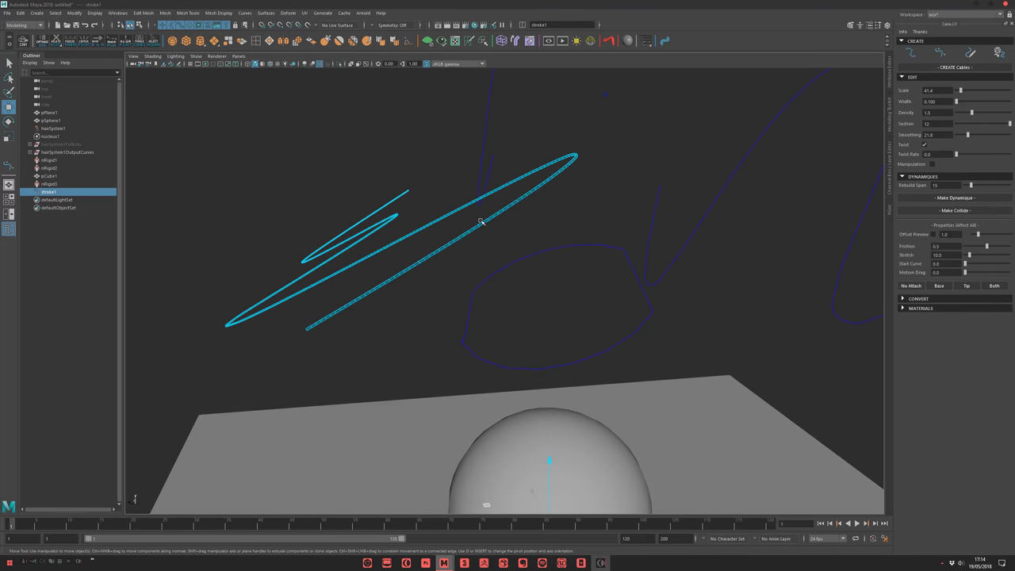
alt+drag(524, 270, 482, 195)
scroll(584, 290, up, 5)
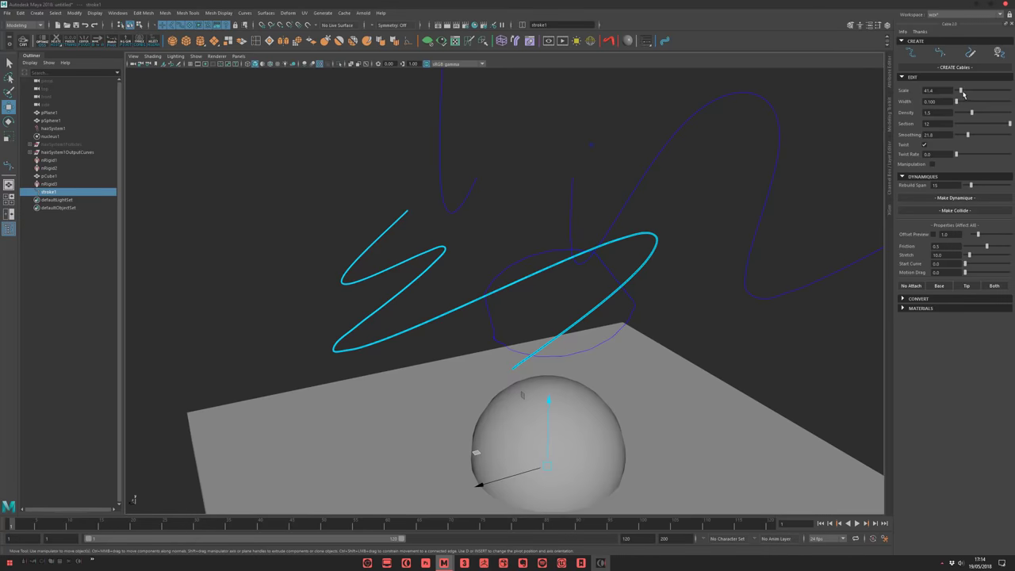
drag(962, 93, 1014, 128)
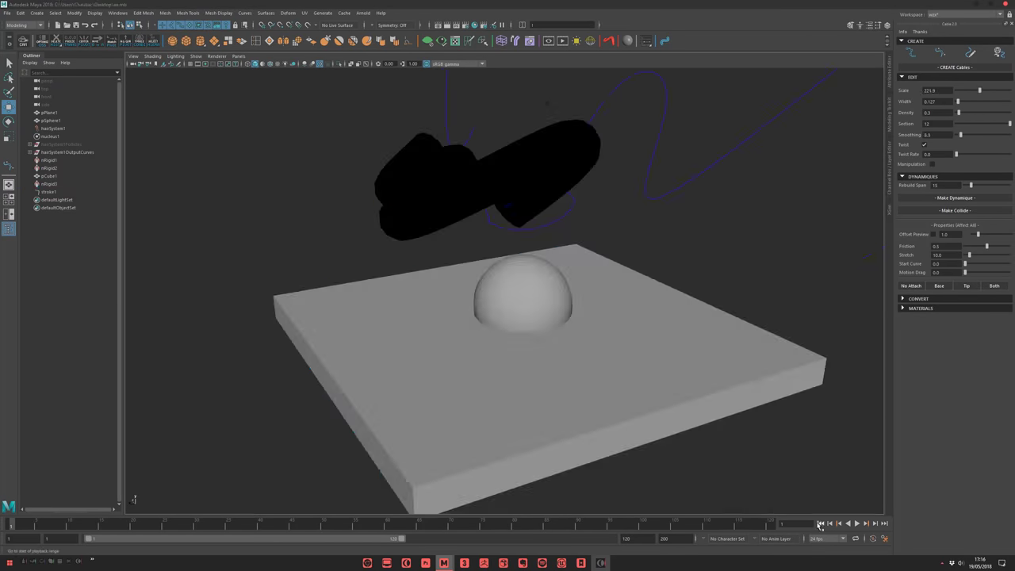
Play the simulation and stop it partway to examine how the thick cable rests on the slab.
click(856, 524)
click(856, 524)
scroll(634, 444, up, 5)
alt+drag(605, 409, 495, 291)
click(513, 290)
scroll(491, 292, up, 3)
alt+right_drag(495, 293, 393, 240)
alt+drag(393, 240, 515, 285)
Hide the thick cable so only the dynamic curves remain in view.
click(508, 291)
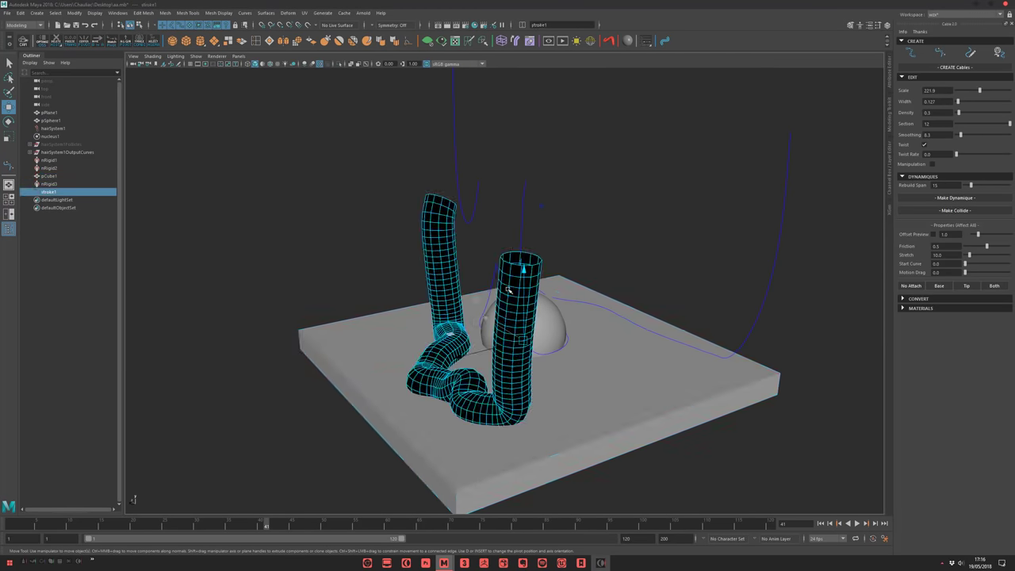
click(486, 232)
click(454, 245)
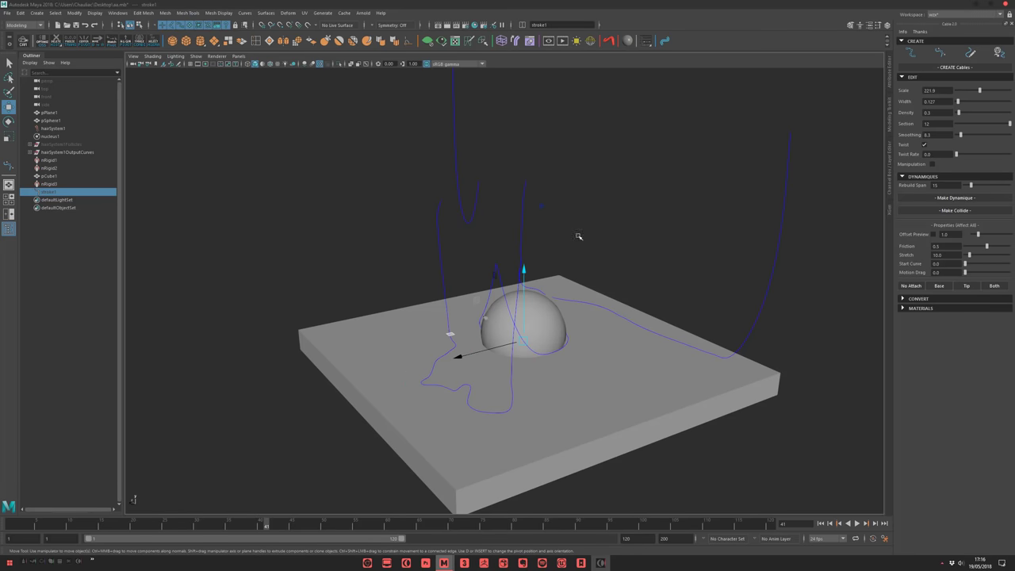
alt+drag(552, 199, 525, 238)
scroll(519, 234, up, 2)
click(430, 199)
click(445, 172)
scroll(627, 197, down, 2)
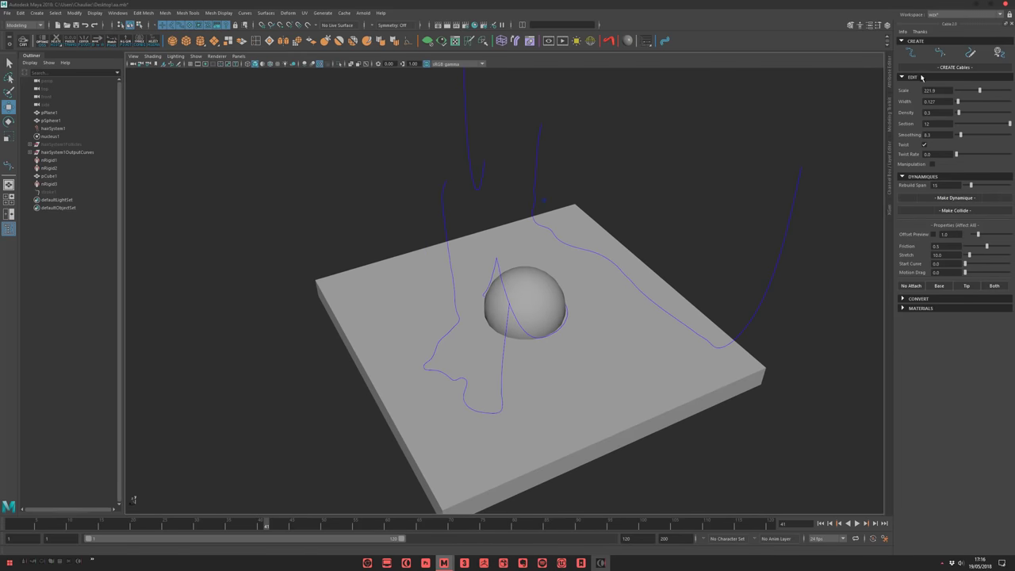
Turn on the Offset Preview for the dynamic curves and inspect where the collision tubes touch the slab.
click(921, 77)
click(933, 144)
alt+drag(690, 256, 277, 240)
alt+middle_drag(335, 342, 385, 289)
alt+right_drag(385, 290, 361, 438)
alt+middle_drag(361, 438, 334, 394)
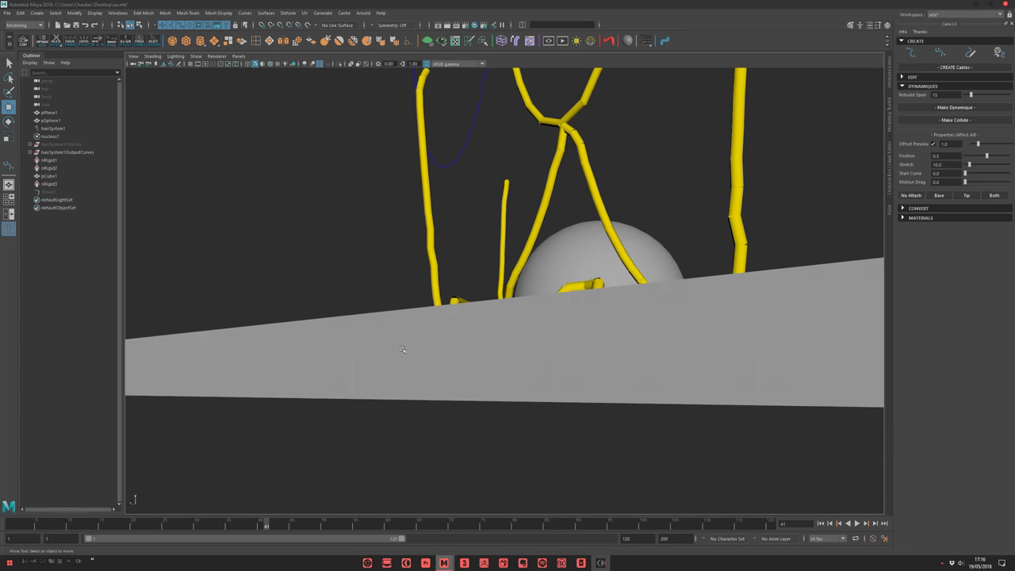
Adjust the Offset Preview value to 2.8 to enlarge the curves' collision radius.
alt+drag(437, 349, 449, 362)
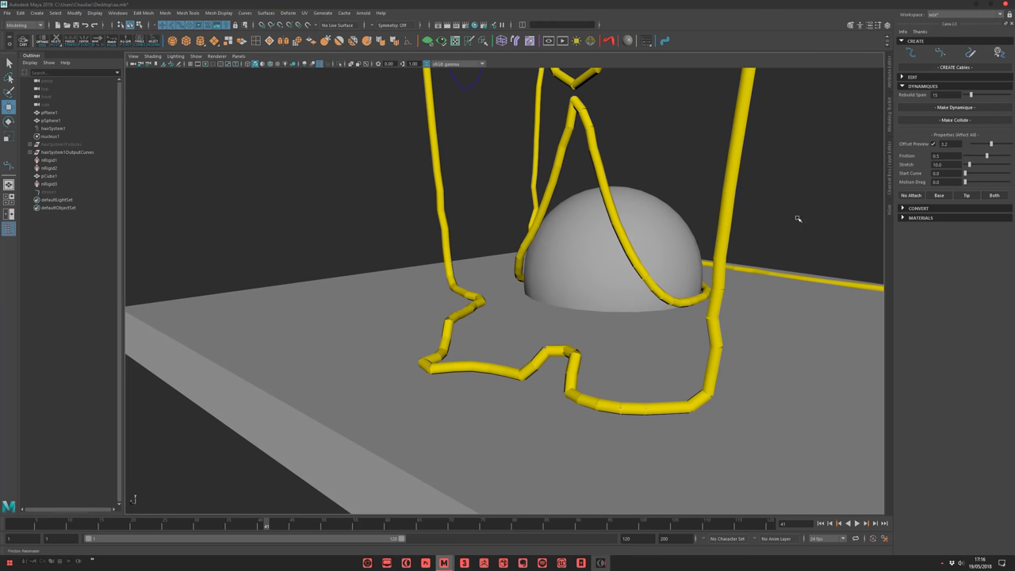
alt+right_drag(771, 245, 718, 224)
alt+drag(718, 224, 773, 221)
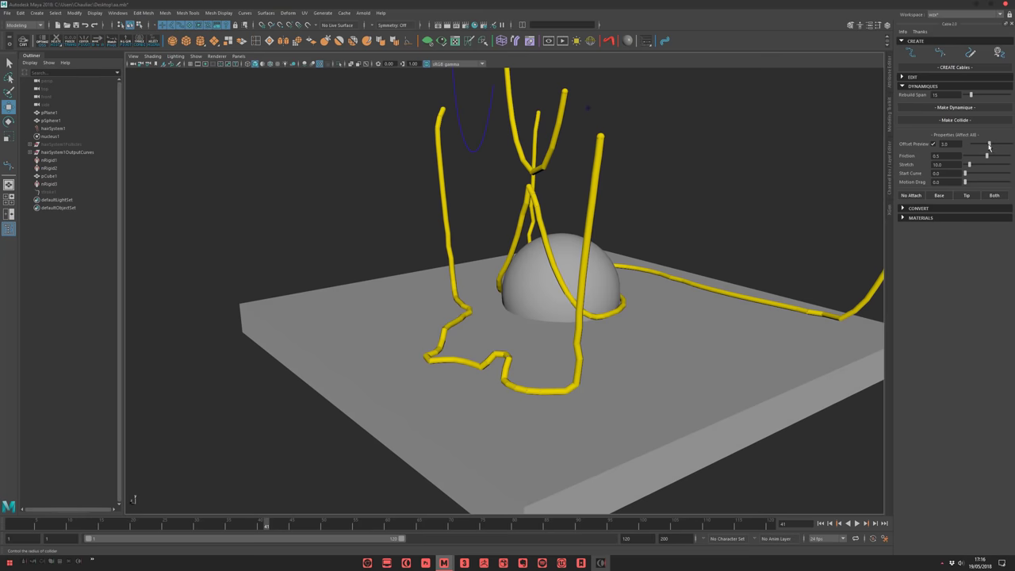
alt+middle_drag(799, 251, 816, 232)
alt+right_drag(634, 311, 717, 293)
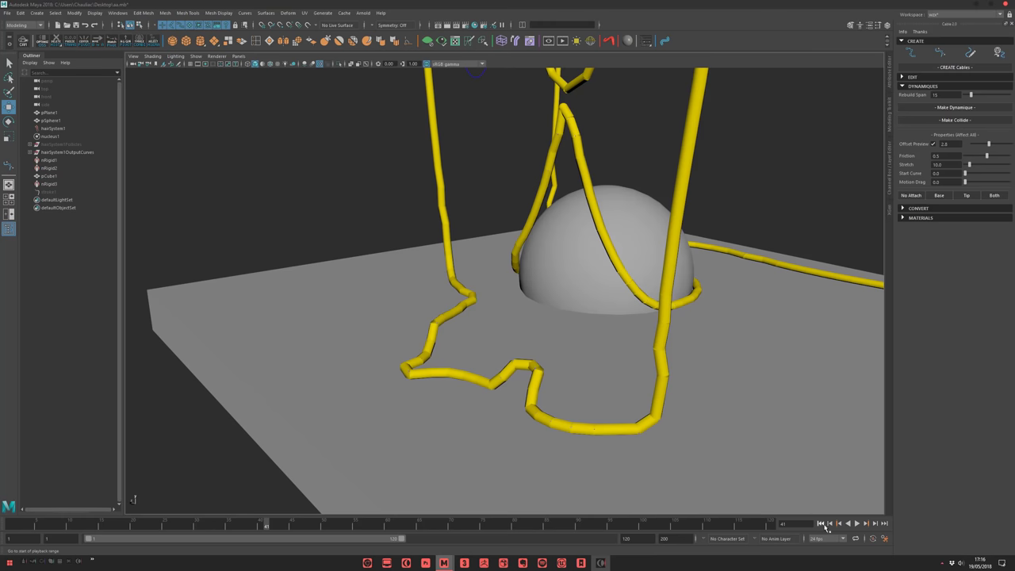
Replay the simulation from the first frame to examine the enlarged collision tubes on the slab, and rewind.
click(822, 524)
alt+right_drag(710, 395, 877, 492)
click(856, 523)
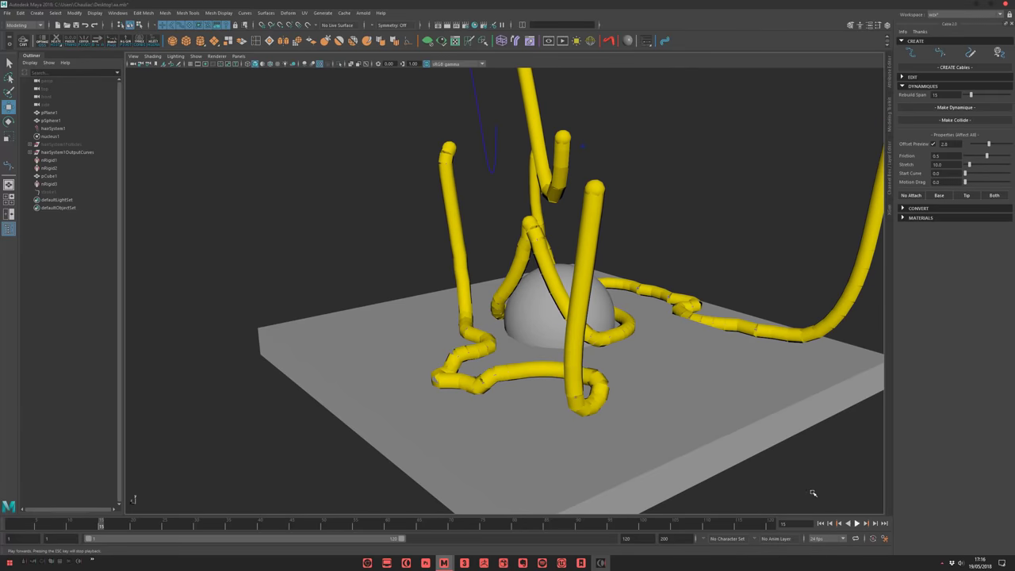
alt+drag(781, 464, 816, 504)
click(822, 523)
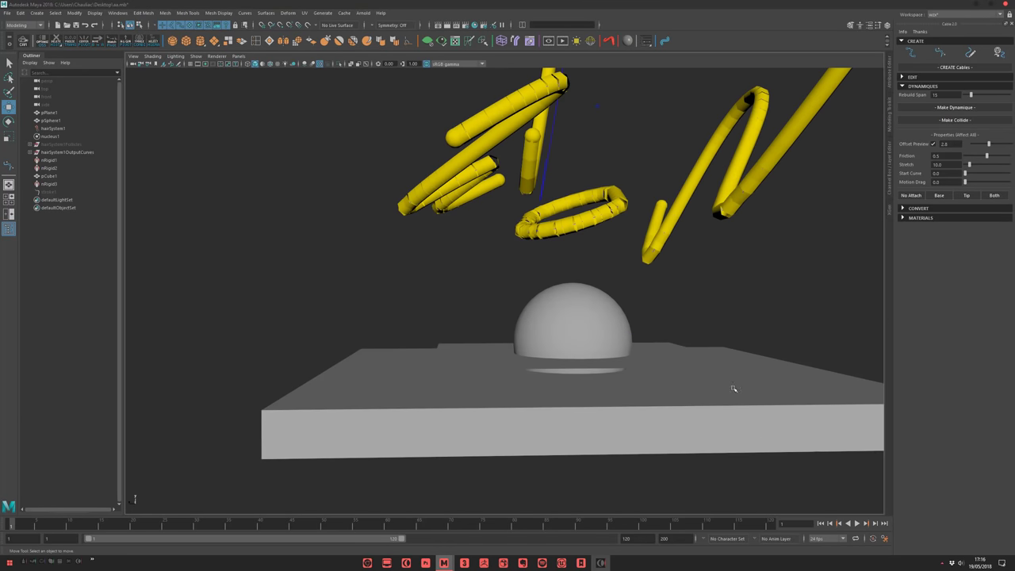
Show the hidden zigzag cable again and reduce its Scale to 79.0 to compare it with the collision tube.
alt+drag(700, 345, 611, 280)
alt+right_drag(611, 280, 714, 287)
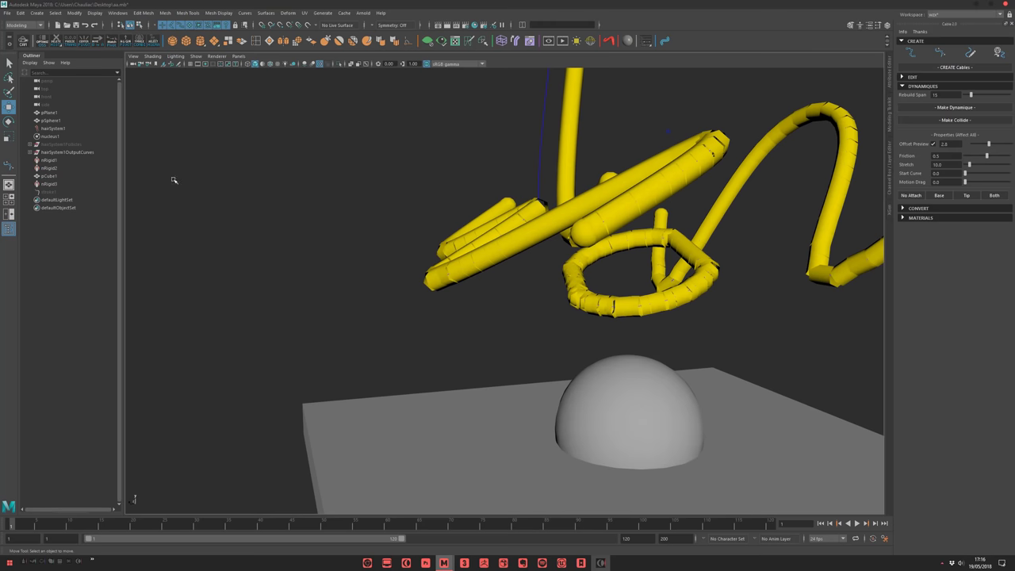
click(63, 193)
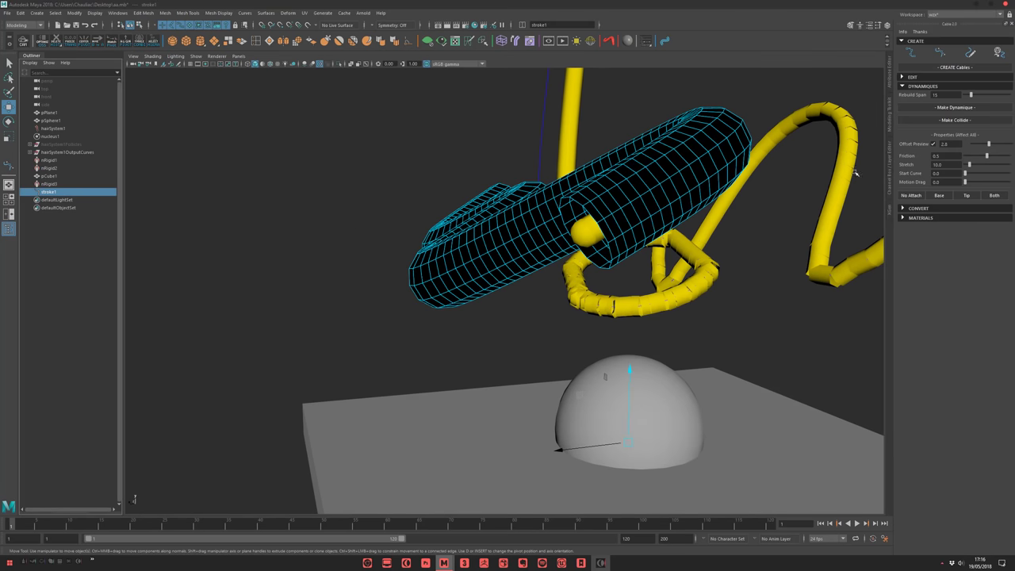
alt+drag(776, 238, 717, 186)
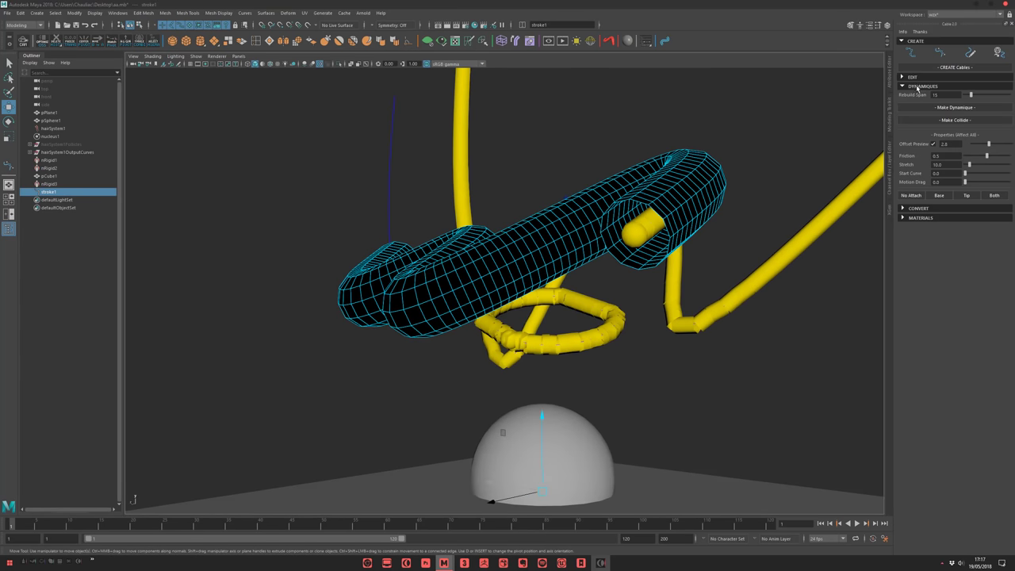
click(915, 77)
drag(977, 92, 965, 92)
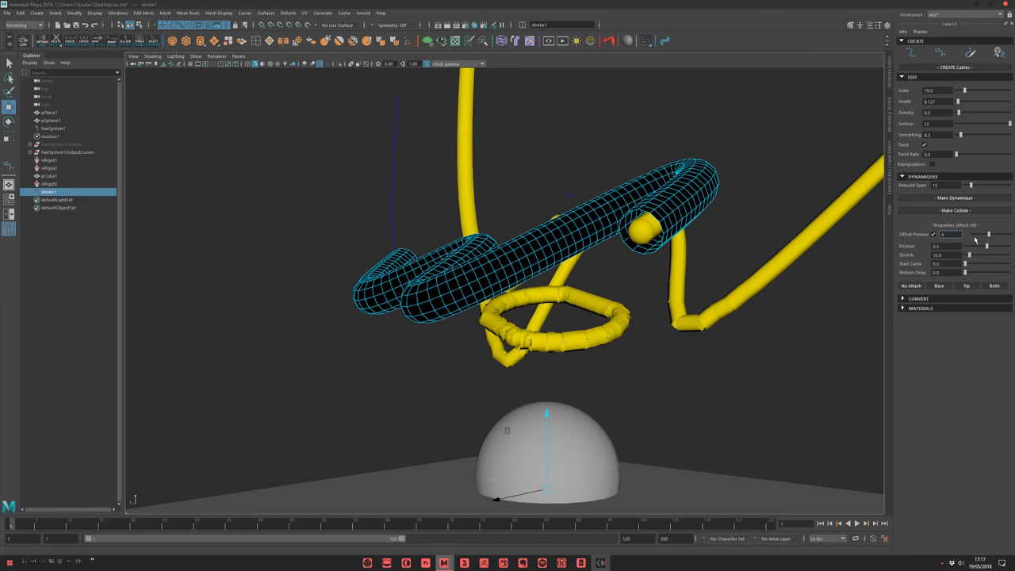
Raise the Offset Preview to 4 and on to 7, refreshing the collision tubes at the first frame.
click(820, 524)
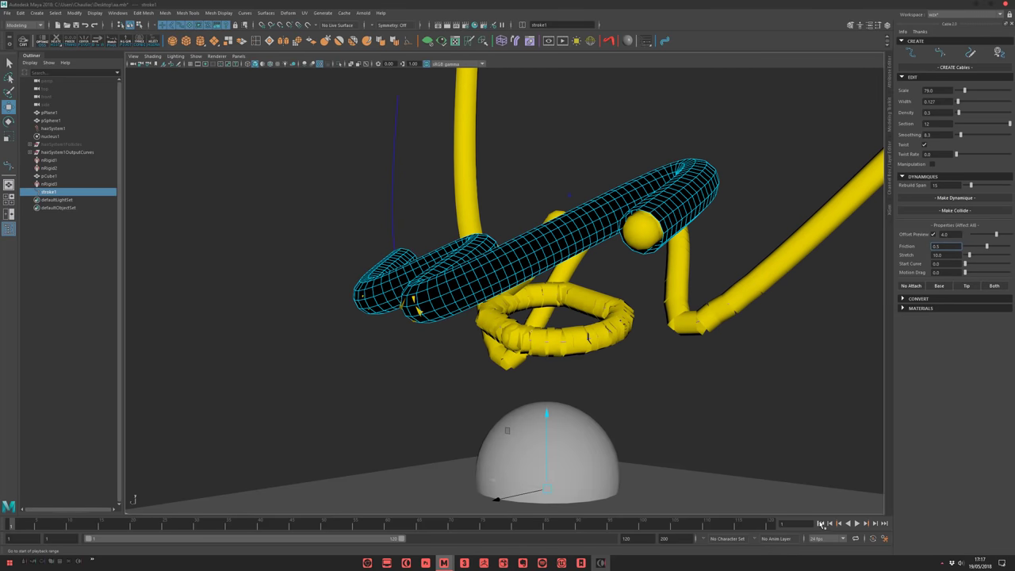
drag(951, 234, 896, 224)
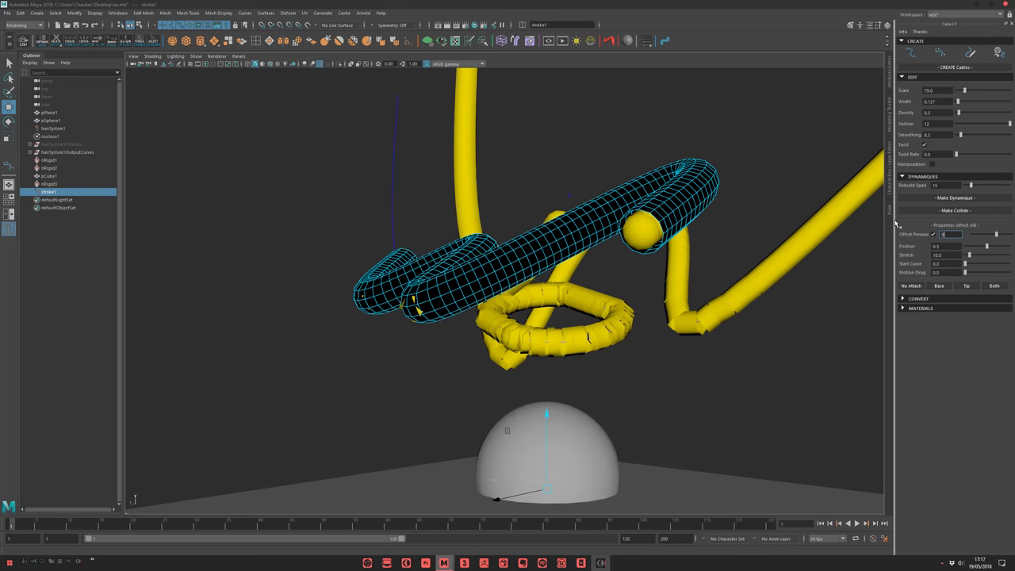
key(Return)
alt+middle_drag(817, 377, 792, 356)
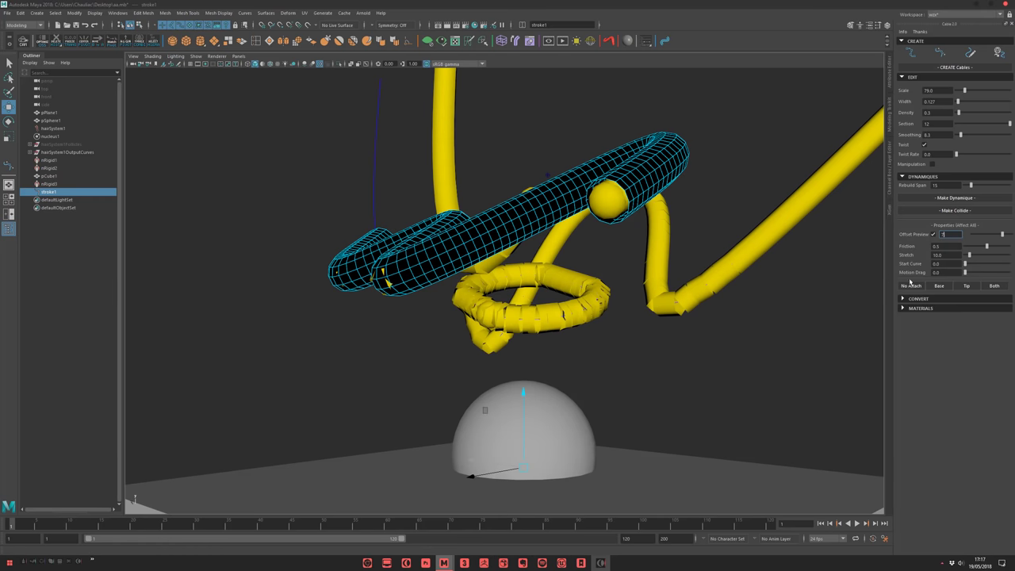
click(821, 524)
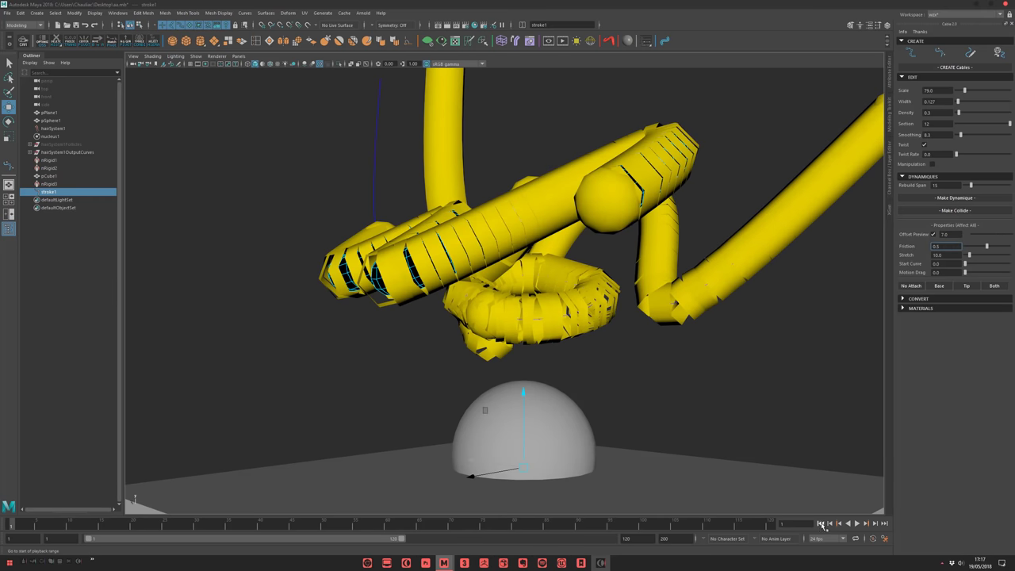
Turn off the Offset Preview and play the simulation to examine how the cable collides with the slab.
alt+right_drag(781, 376, 755, 343)
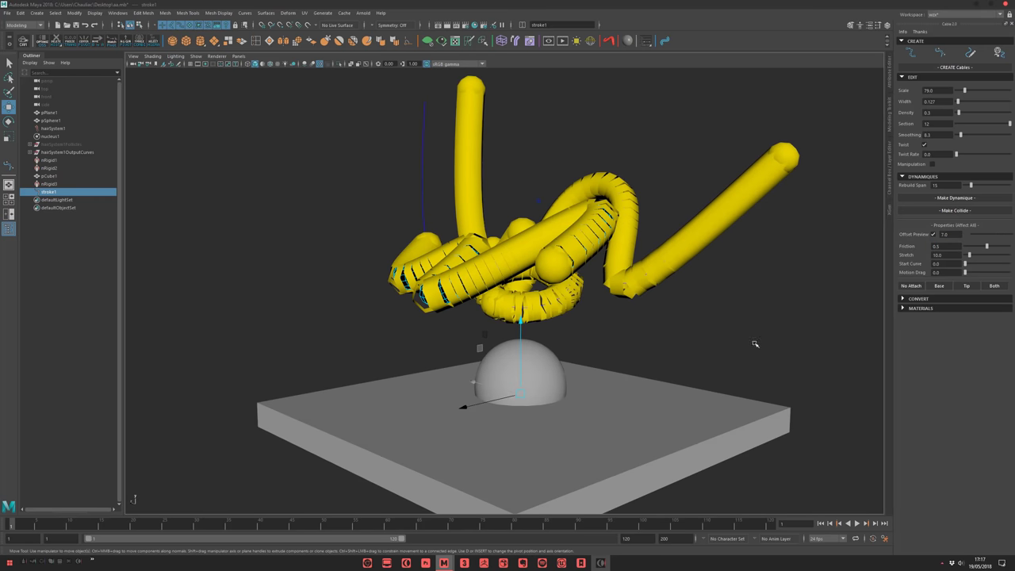
click(933, 234)
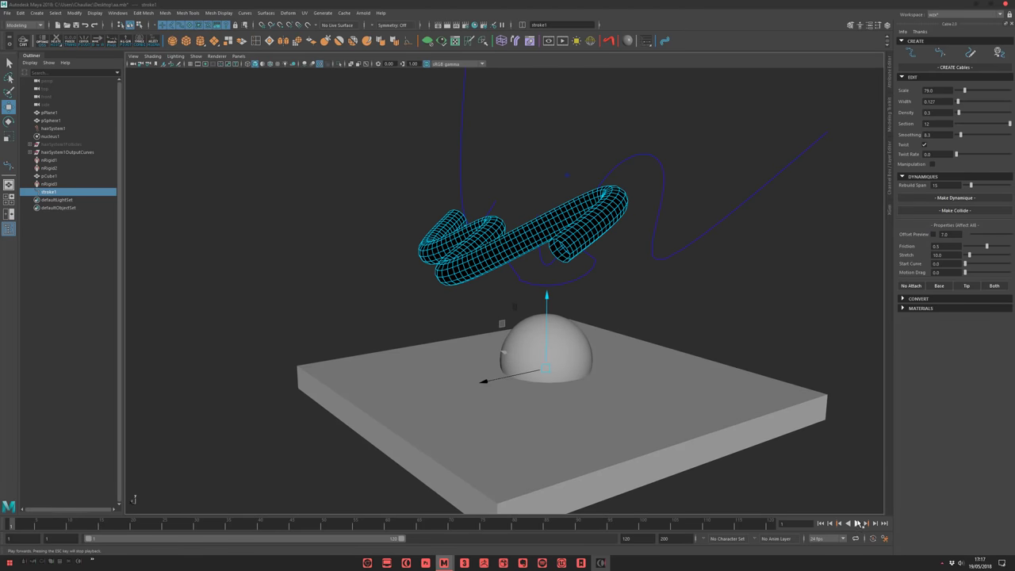
click(858, 525)
scroll(522, 409, up, 3)
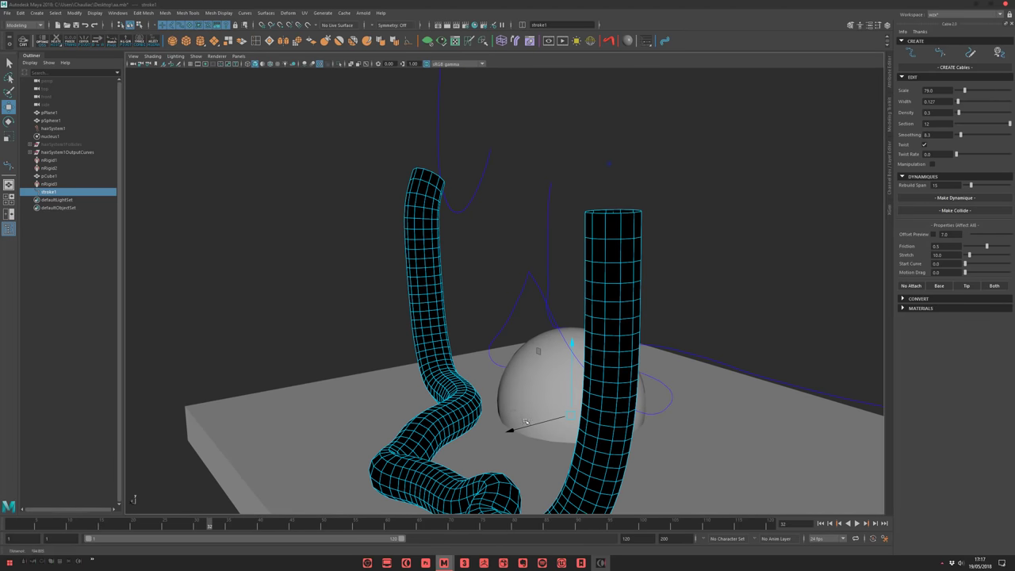
alt+drag(522, 409, 553, 330)
alt+middle_drag(572, 460, 580, 407)
scroll(580, 407, up, 3)
scroll(587, 401, down, 1)
alt+drag(587, 401, 515, 425)
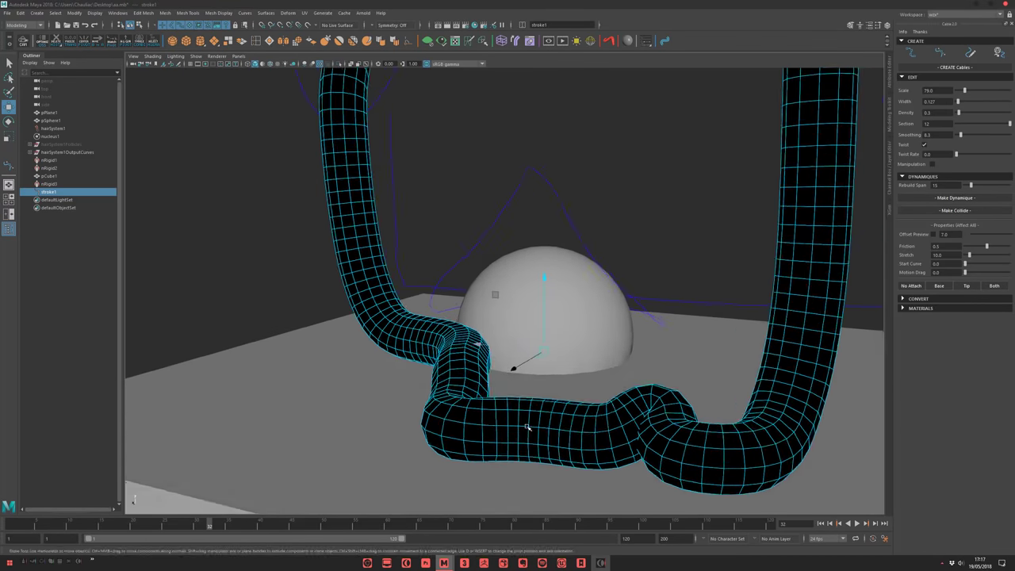
Continue the simulation briefly and examine the cable lying on the slab from several sides.
scroll(516, 426, down, 2)
alt+drag(666, 317, 463, 269)
alt+drag(688, 271, 664, 350)
click(856, 524)
click(856, 524)
alt+middle_drag(688, 337, 693, 375)
alt+drag(693, 375, 579, 207)
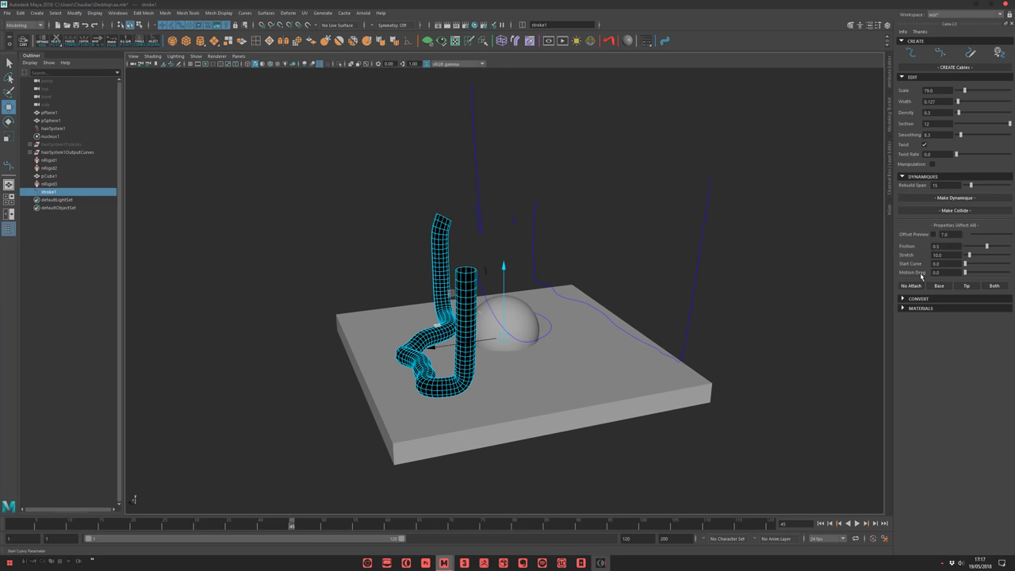
Deselect the cable.
alt+drag(661, 233, 597, 255)
alt+right_drag(597, 255, 695, 264)
key(q)
click(738, 260)
click(594, 229)
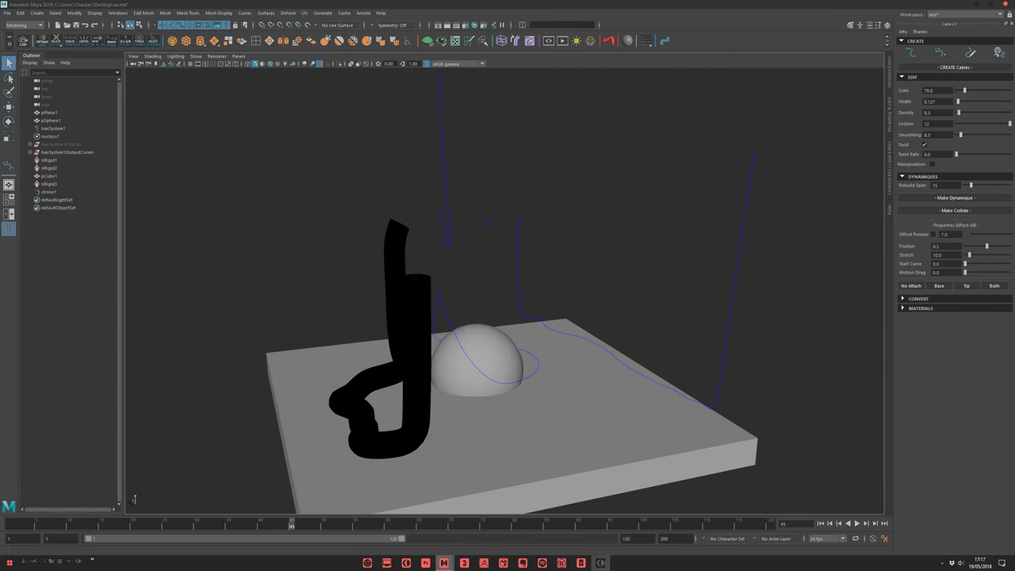
alt+drag(683, 305, 518, 315)
alt+right_drag(518, 315, 626, 309)
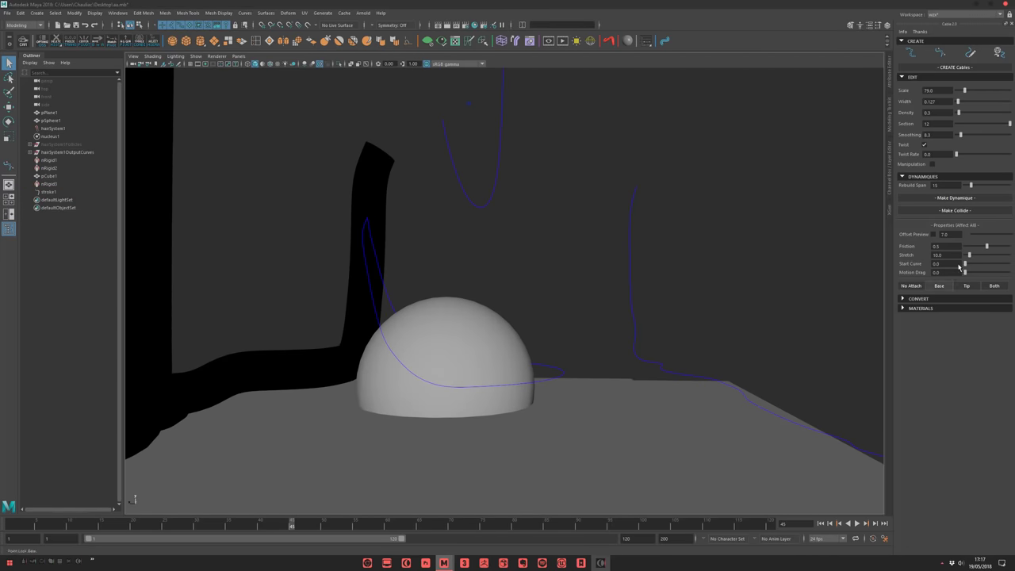
alt+right_drag(576, 332, 502, 296)
alt+drag(502, 296, 414, 192)
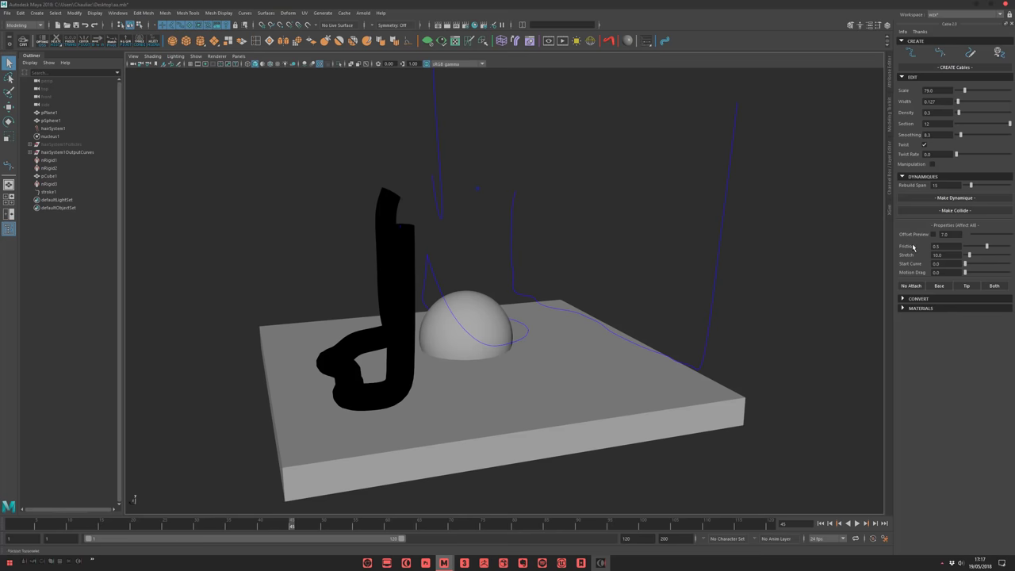
alt+drag(569, 248, 539, 266)
alt+right_drag(539, 266, 595, 290)
alt+right_drag(690, 281, 587, 269)
alt+drag(587, 270, 531, 273)
Rotate the slab by about 43 degrees so that it slopes steeply beneath the curves.
alt+drag(729, 346, 563, 362)
click(563, 362)
key(e)
drag(524, 316, 846, 485)
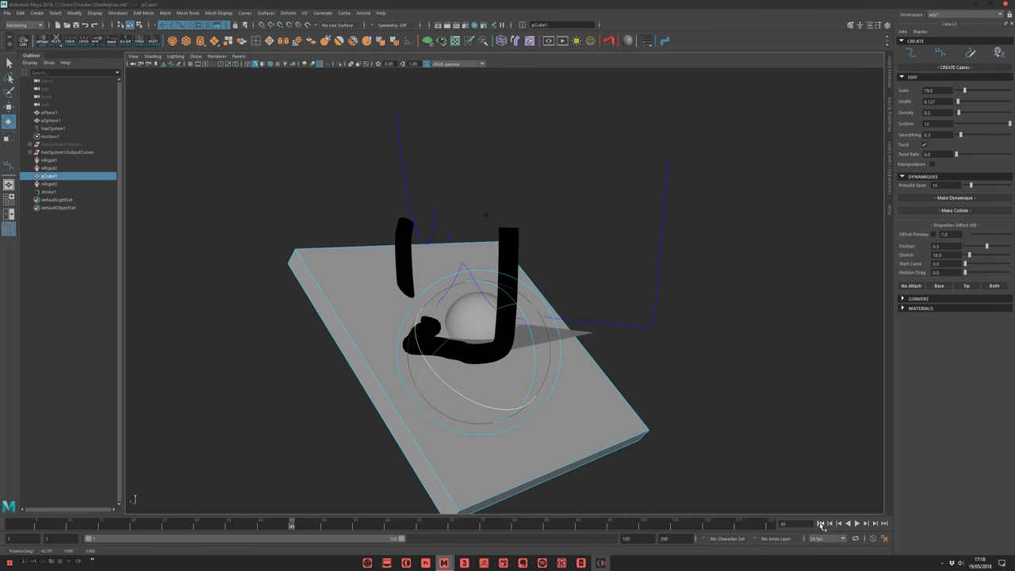
Replay the simulation from the first frame to examine the cables sliding over the tilted slab.
click(820, 523)
click(856, 524)
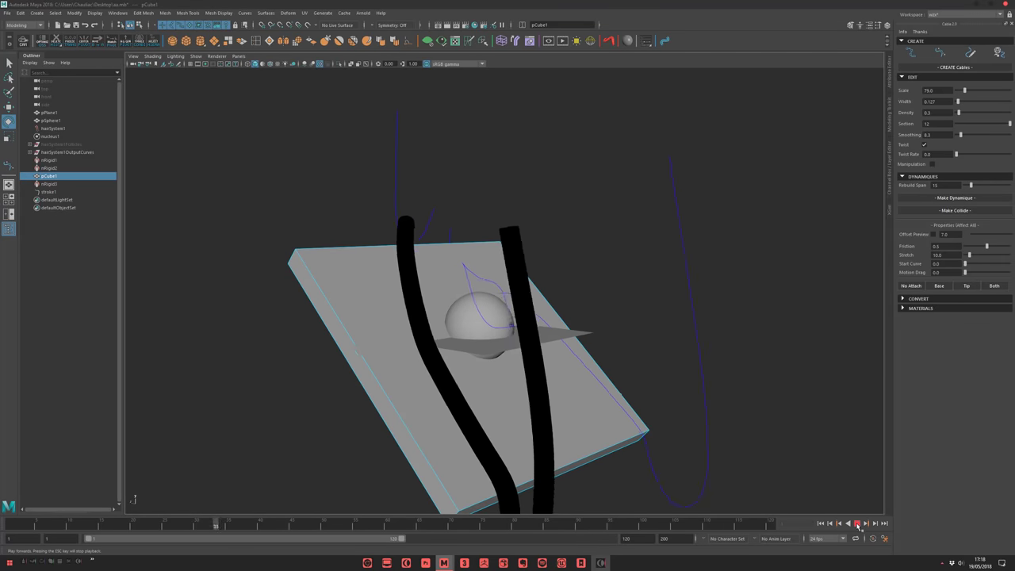
click(857, 524)
Set Friction to 1.0 and replay the simulation on the tilted slab from the first frame.
click(822, 524)
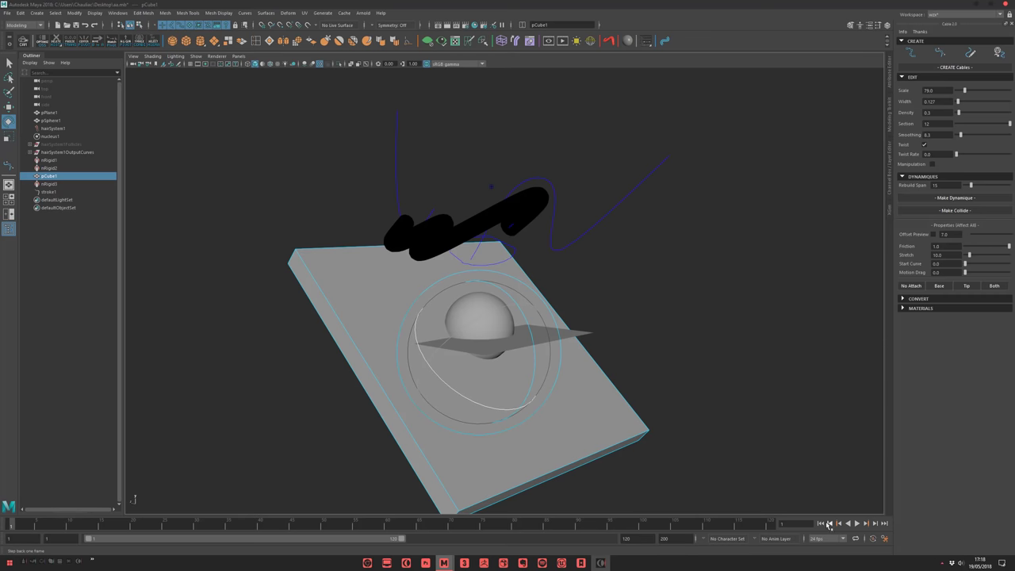
click(856, 524)
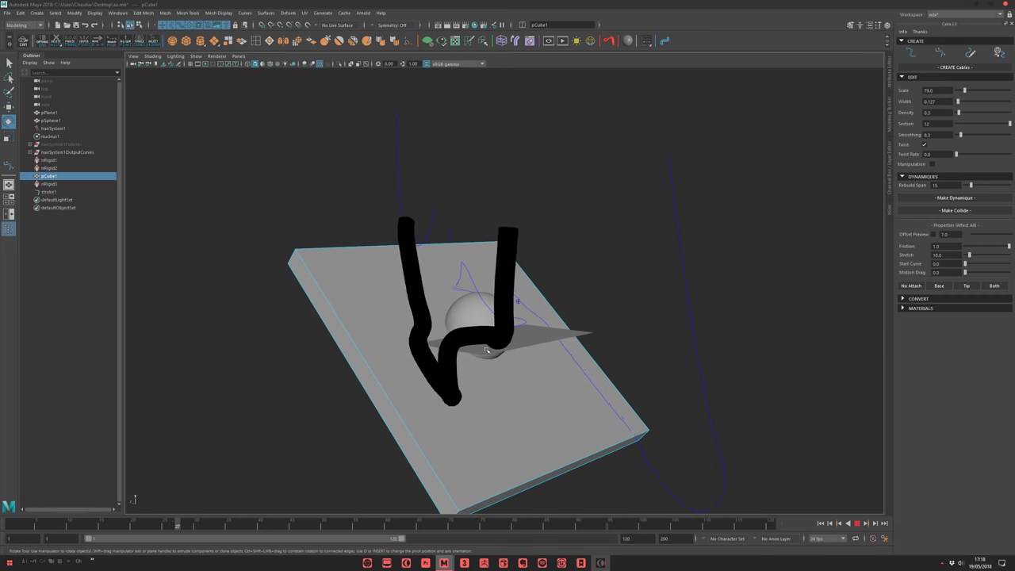
click(856, 524)
Set Friction to 0.2 and Stretch to 100.0, and replay the simulation from the first frame.
click(822, 523)
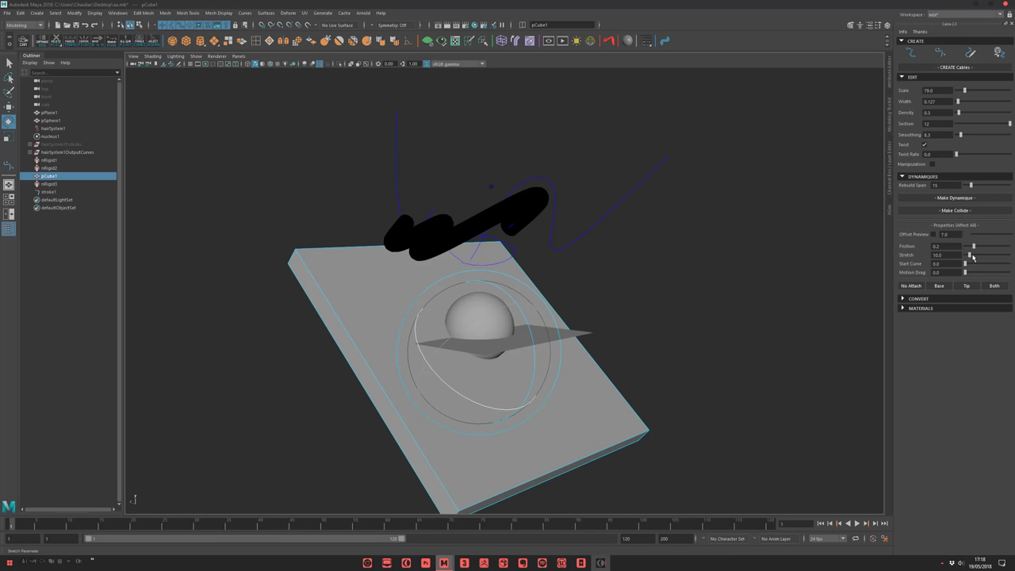
click(856, 524)
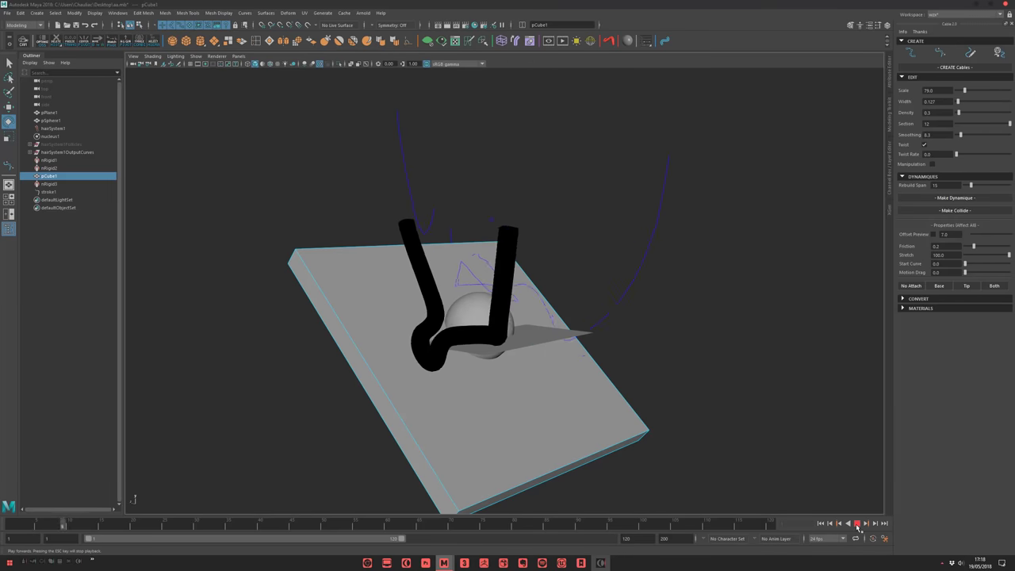
click(857, 525)
scroll(657, 315, up, 1)
alt+drag(657, 314, 647, 322)
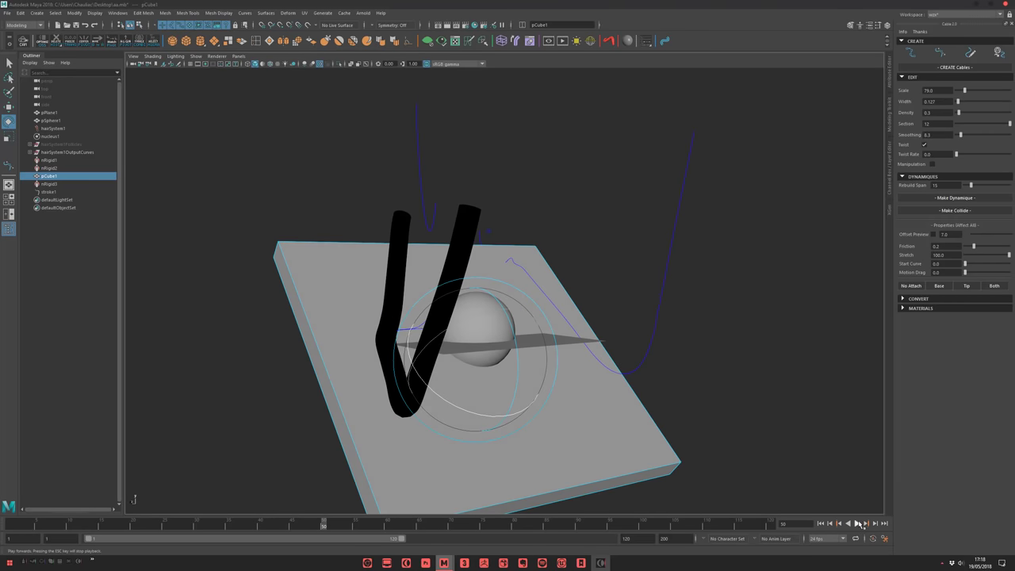
Reduce Stretch to 86.2 and replay the simulation from the first frame to compare the cable's elasticity.
click(856, 523)
mouse_move(1008, 255)
mouse_down()
mouse_move(949, 258)
mouse_move(1002, 257)
mouse_up()
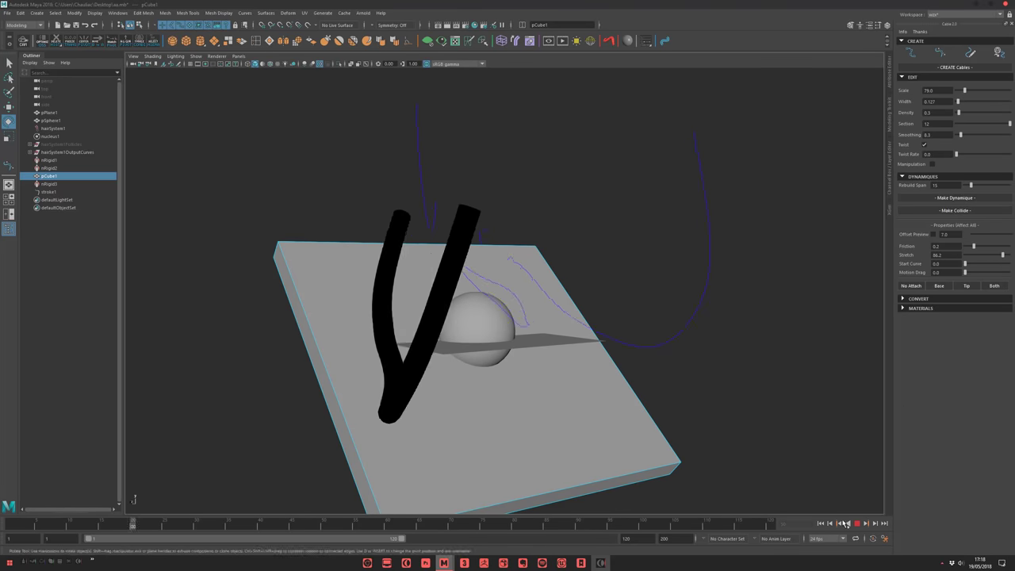
click(856, 523)
click(821, 523)
scroll(809, 462, down, 3)
alt+drag(809, 463, 795, 467)
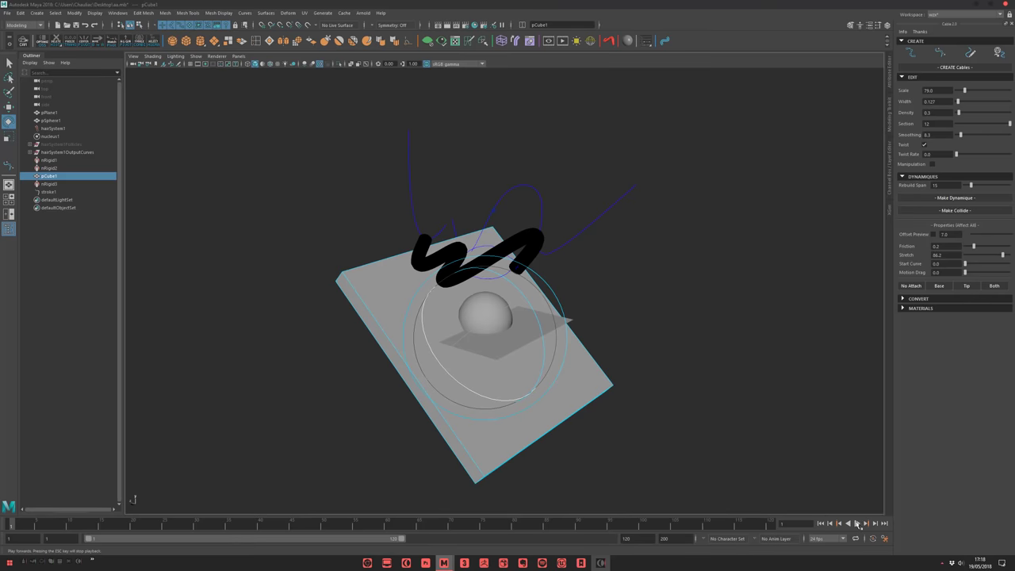
click(856, 525)
alt+drag(639, 370, 678, 351)
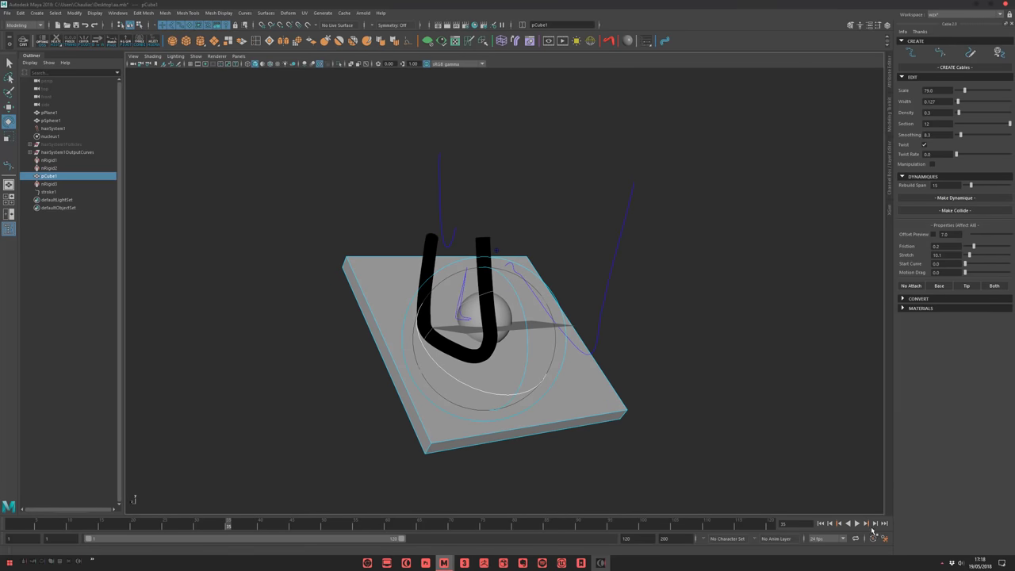
Lower Stretch to 10.1 and replay the simulation, viewing the cable on the slab from another side.
click(857, 524)
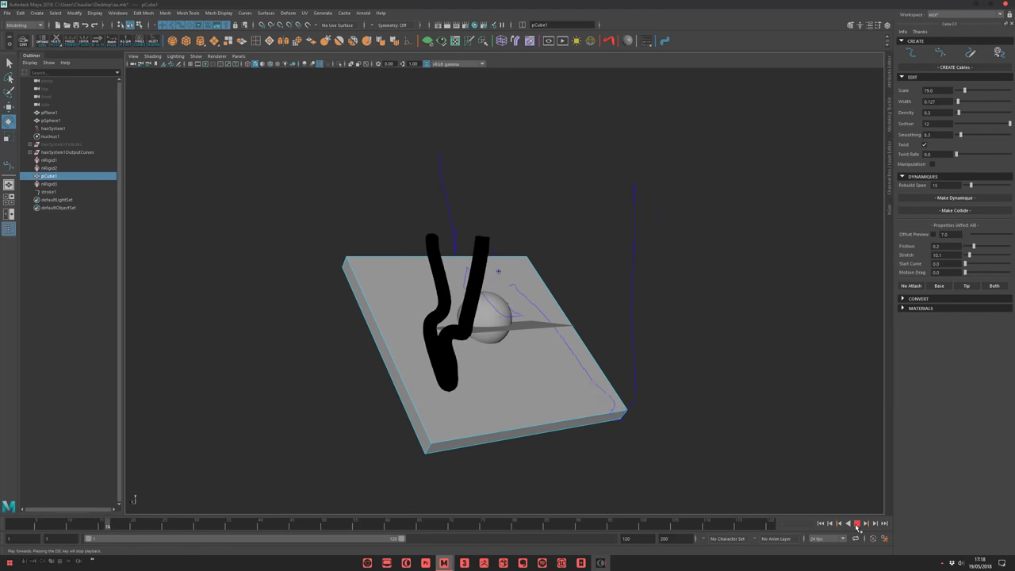
click(856, 526)
scroll(637, 383, down, 2)
alt+drag(604, 355, 628, 352)
scroll(628, 351, up, 2)
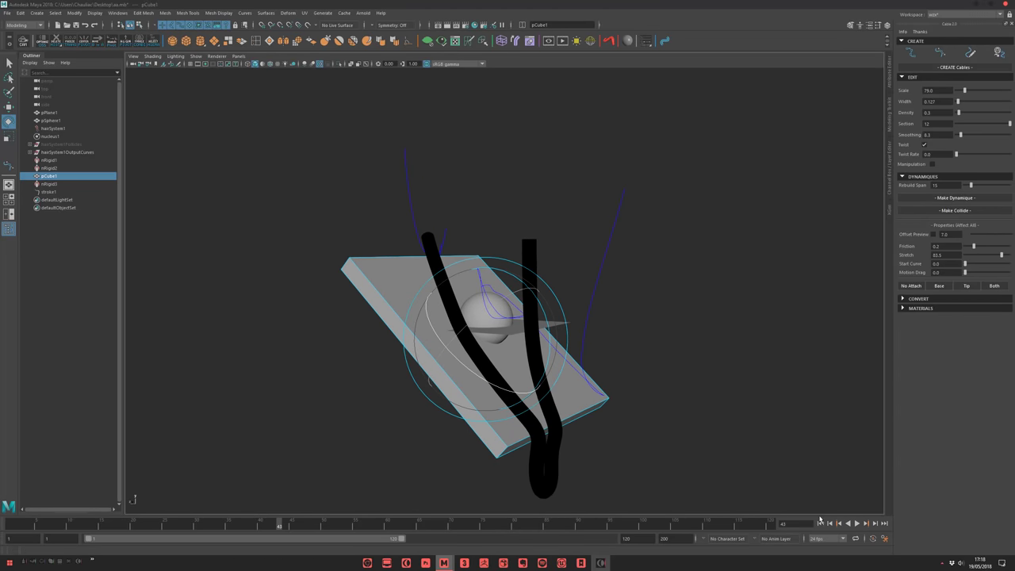
Set Stretch to 83.5, replay the simulation from the first frame, and rewind.
click(819, 522)
click(857, 523)
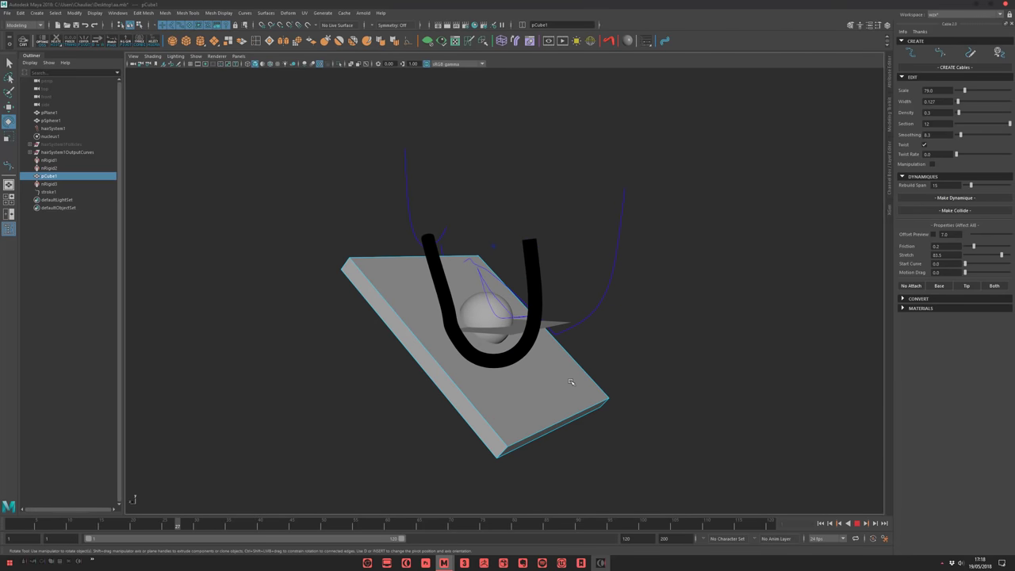
click(857, 523)
click(822, 523)
Raise Start Curve to 0.7 and play the simulation to test how strongly the cables hold their initial shape.
scroll(594, 369, up, 3)
alt+drag(593, 370, 616, 301)
scroll(615, 301, up, 1)
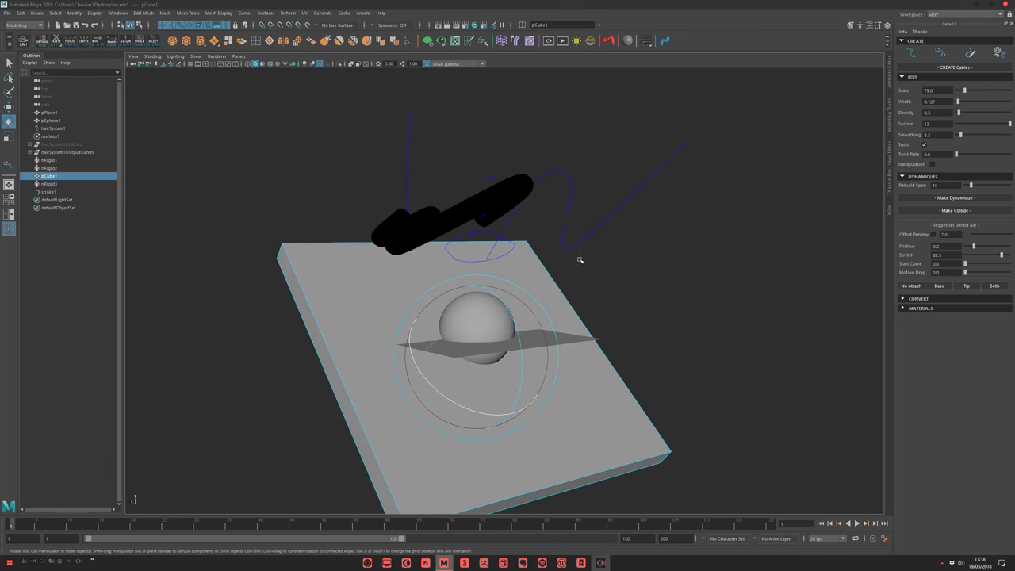
mouse_move(544, 242)
alt+mouse_down()
mouse_move(659, 271)
mouse_move(555, 222)
mouse_move(523, 243)
mouse_move(504, 197)
mouse_move(584, 210)
mouse_move(534, 213)
mouse_move(592, 272)
mouse_move(547, 279)
mouse_move(568, 296)
alt+mouse_up()
click(856, 524)
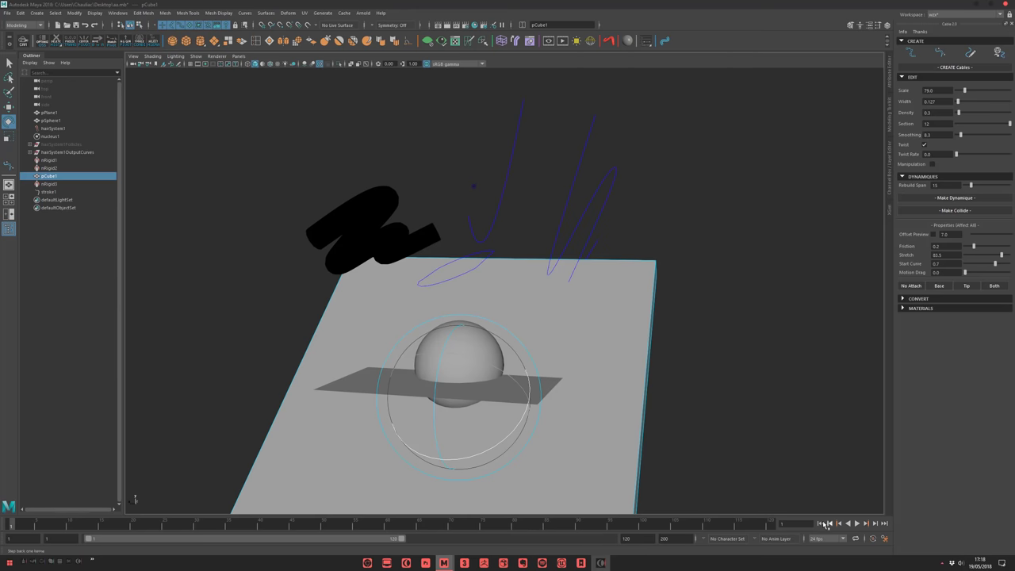
click(856, 523)
mouse_move(453, 222)
alt+mouse_down()
mouse_move(521, 248)
mouse_move(540, 269)
mouse_move(616, 256)
mouse_move(489, 249)
mouse_move(460, 225)
alt+mouse_up()
Reset Start Curve to 0.0 while observing the playback, and rewind the simulation to the first frame.
drag(992, 266, 962, 269)
alt+right_drag(726, 324, 621, 305)
alt+drag(622, 305, 644, 305)
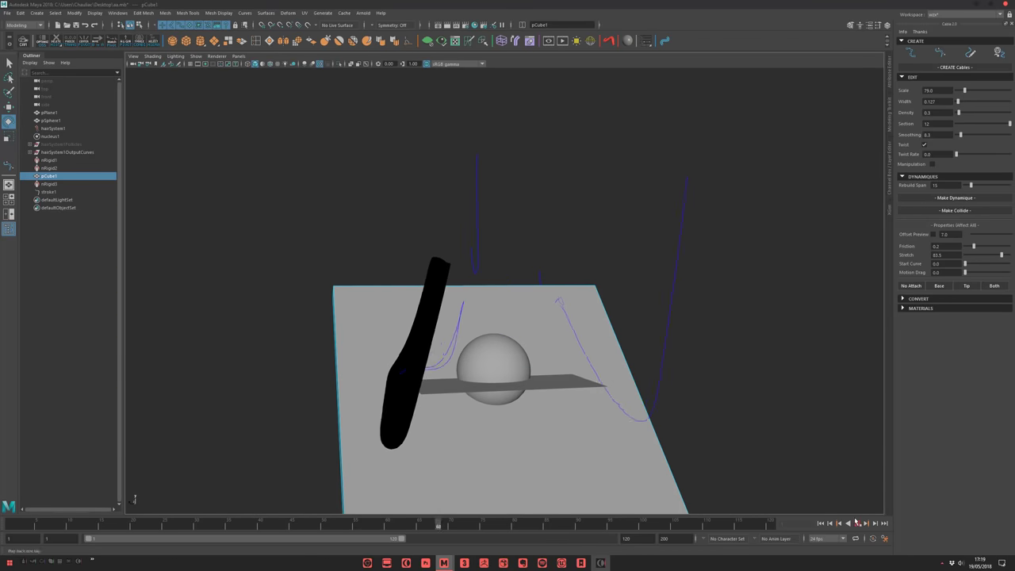
click(856, 524)
click(820, 523)
click(820, 523)
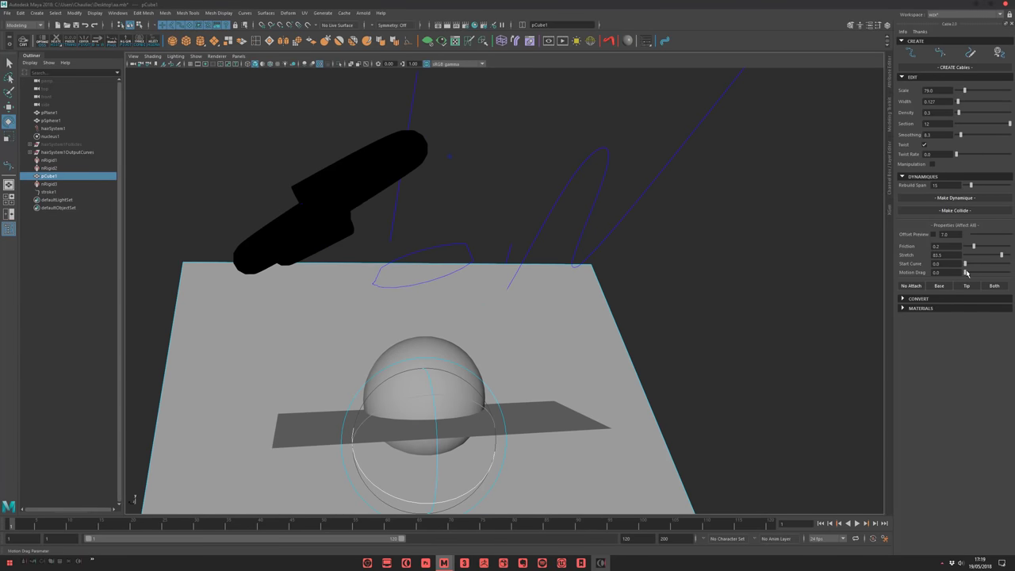
Set Motion Drag to 0.6, play the simulation, and raise the value to 0.8 during playback.
alt+drag(616, 309, 669, 339)
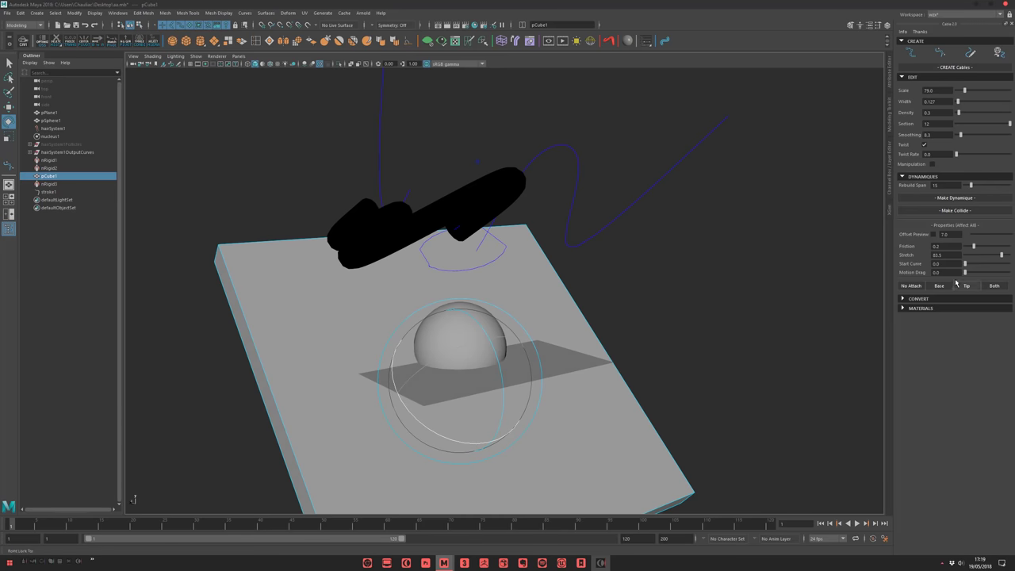
drag(989, 273, 991, 273)
click(856, 523)
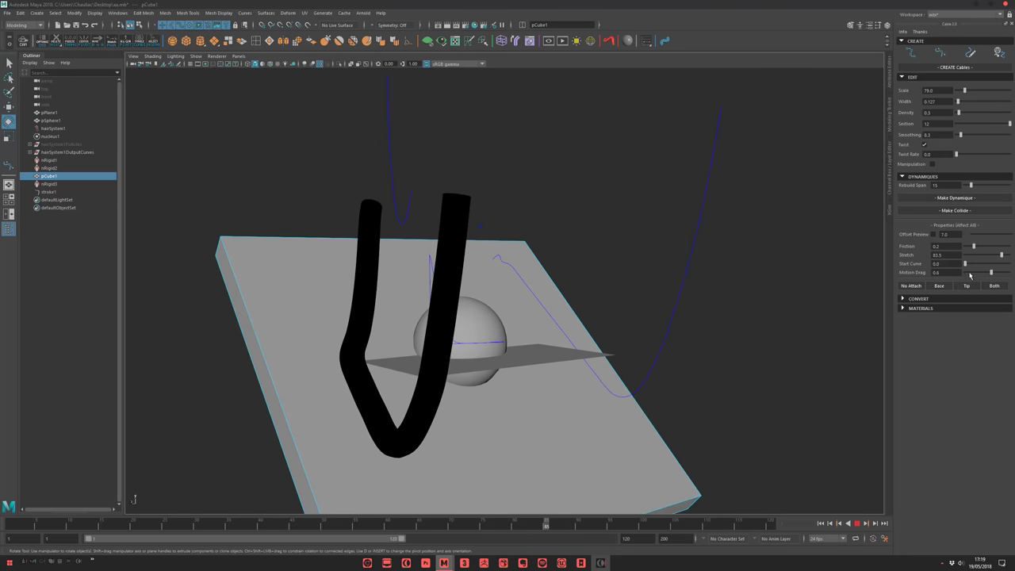
mouse_move(990, 272)
mouse_down()
mouse_move(968, 274)
mouse_move(1000, 277)
mouse_up()
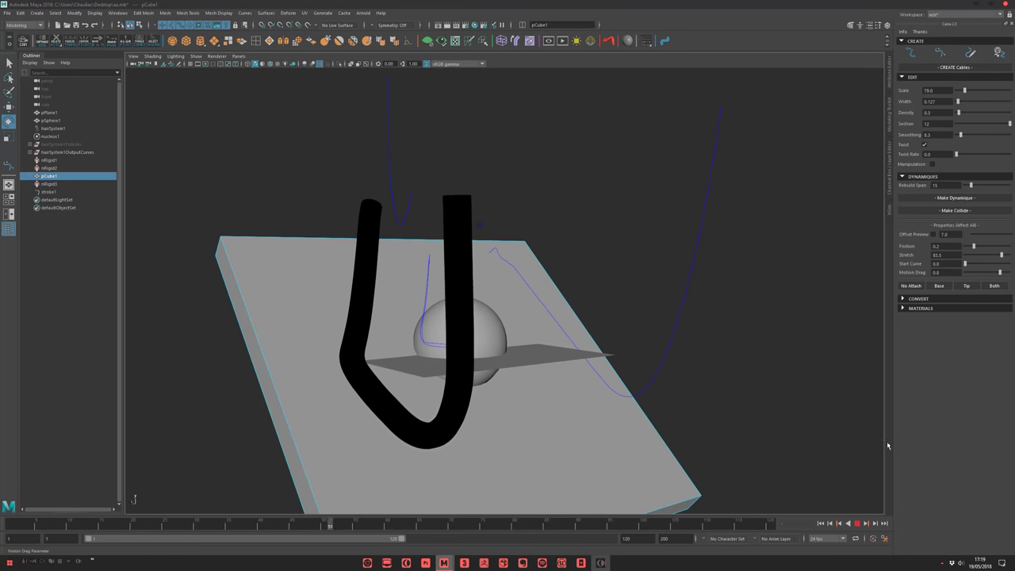
Replay the simulation from the first frame to examine how Motion Drag affects the cables, and stop it.
click(820, 524)
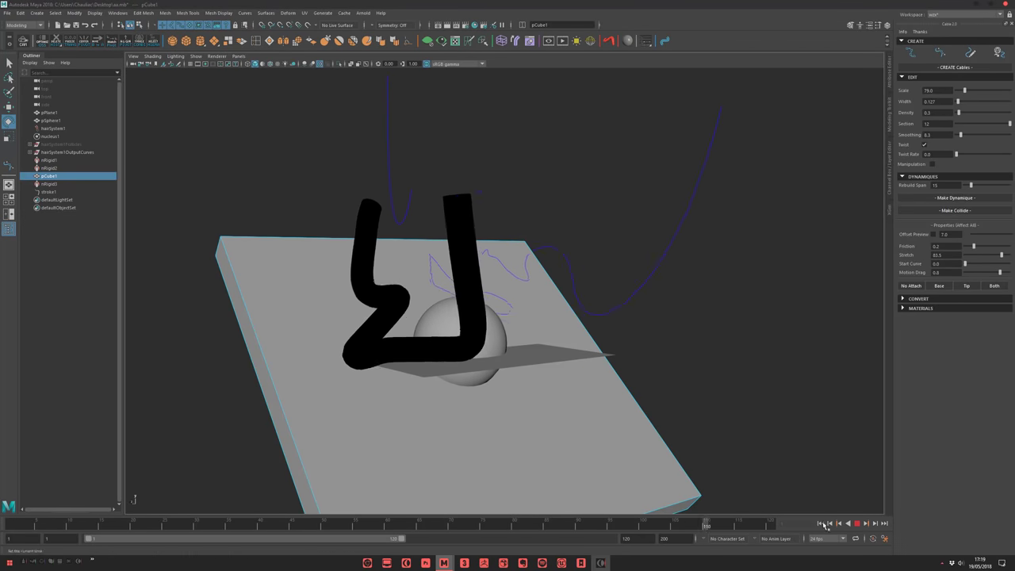
alt+drag(633, 349, 815, 506)
click(856, 524)
click(857, 525)
alt+drag(606, 378, 750, 237)
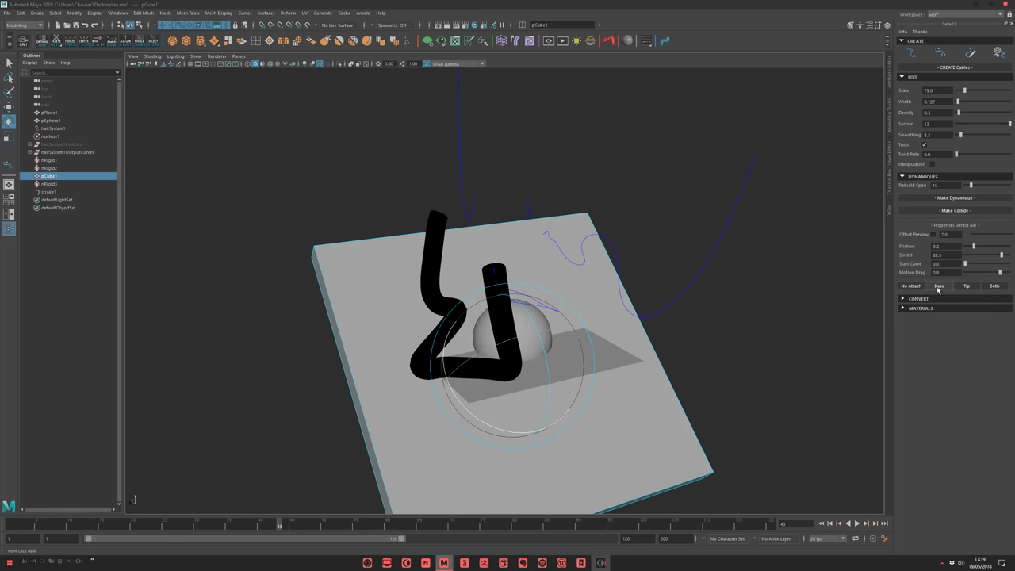
Deselect the slab and examine the attached ends of the hanging curves from several sides.
click(718, 305)
alt+drag(718, 306, 726, 267)
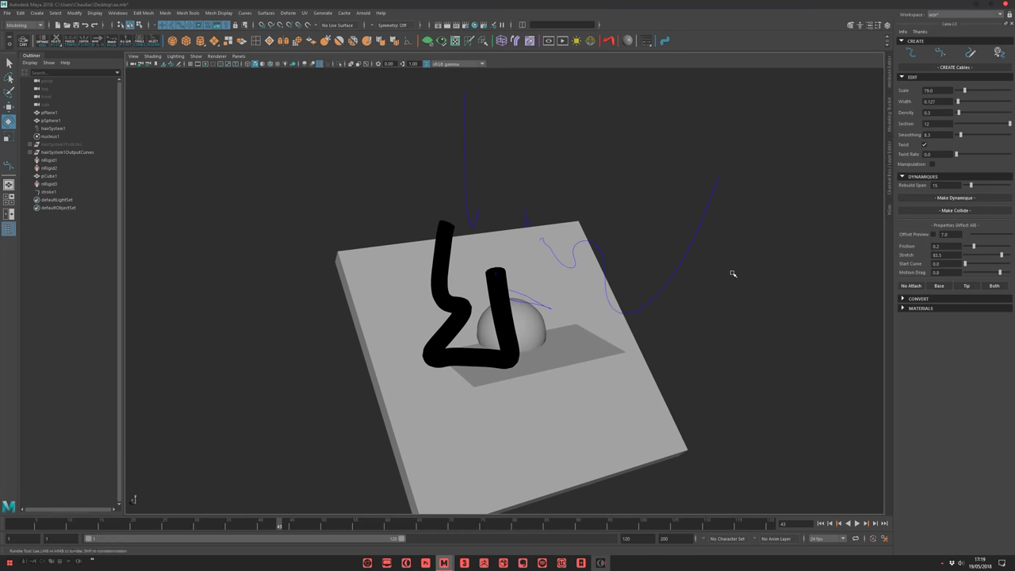
alt+middle_drag(727, 267, 672, 333)
alt+drag(623, 283, 575, 317)
alt+right_drag(575, 317, 610, 339)
alt+drag(611, 339, 658, 272)
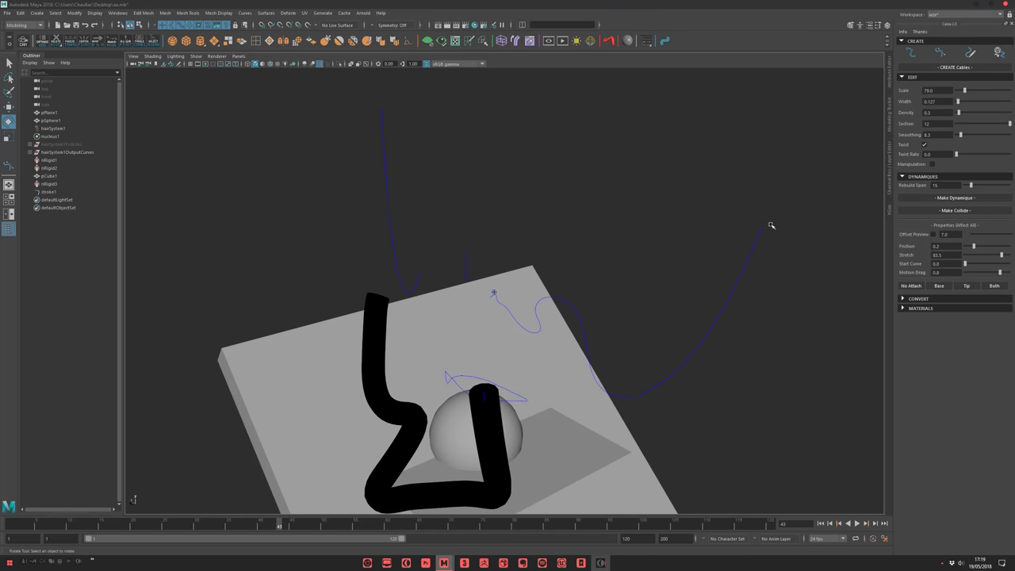
alt+drag(759, 259, 466, 254)
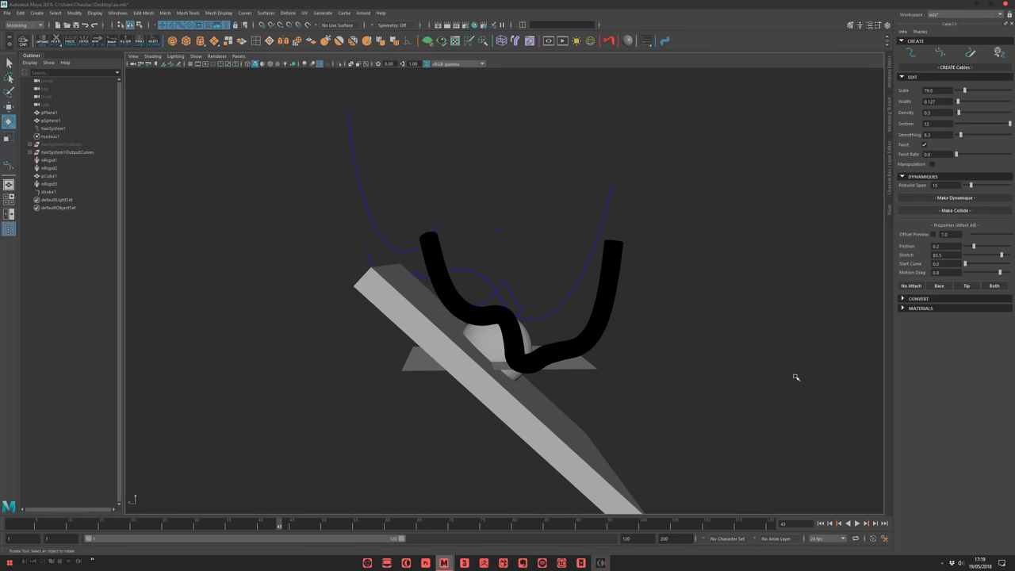
alt+drag(780, 379, 799, 432)
Replay the simulation several times from the first frame to examine how the attached cables fall and collide.
click(821, 523)
alt+middle_drag(714, 226, 706, 272)
scroll(706, 271, up, 2)
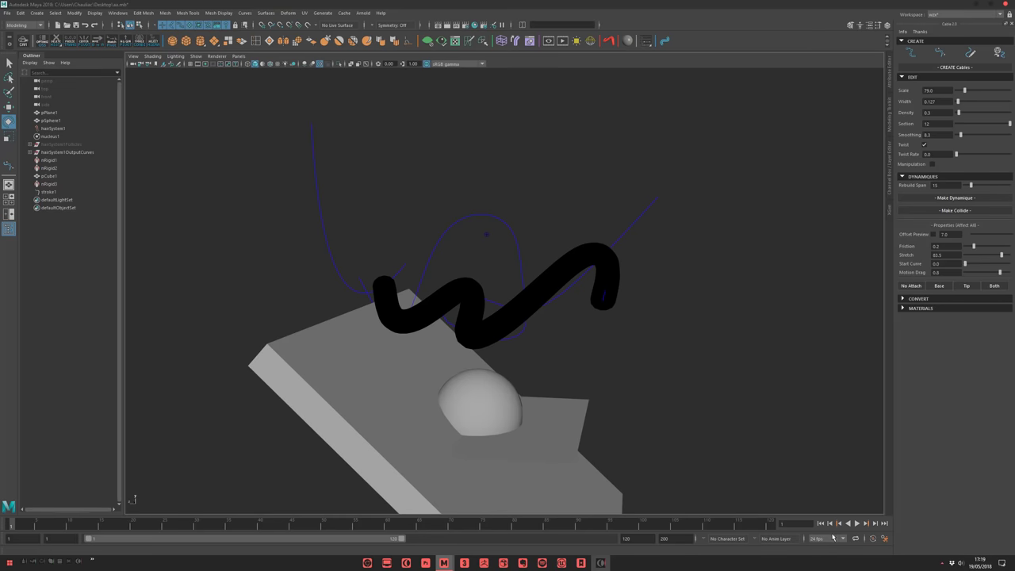
click(857, 524)
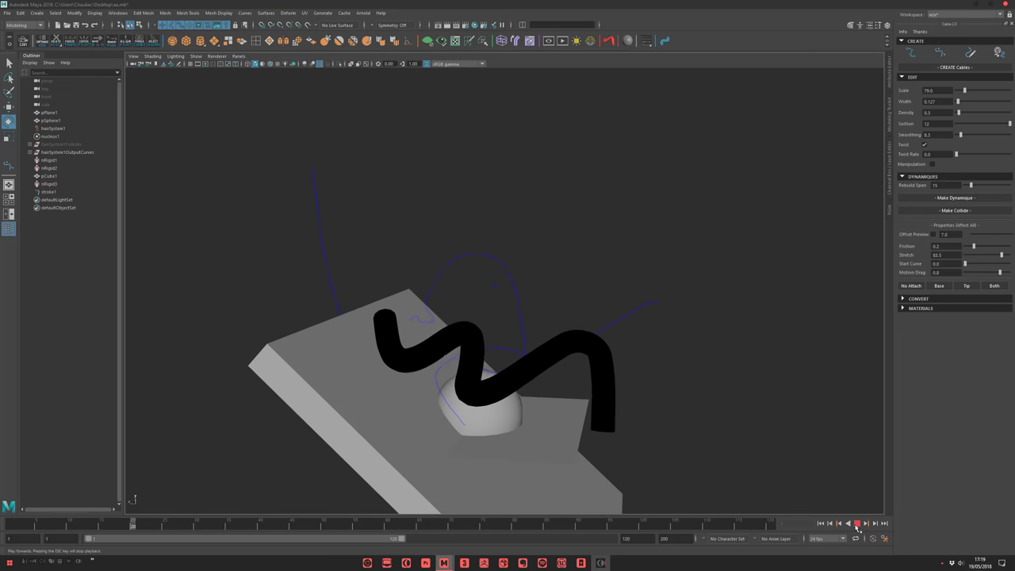
click(856, 524)
click(820, 523)
alt+drag(517, 184, 886, 281)
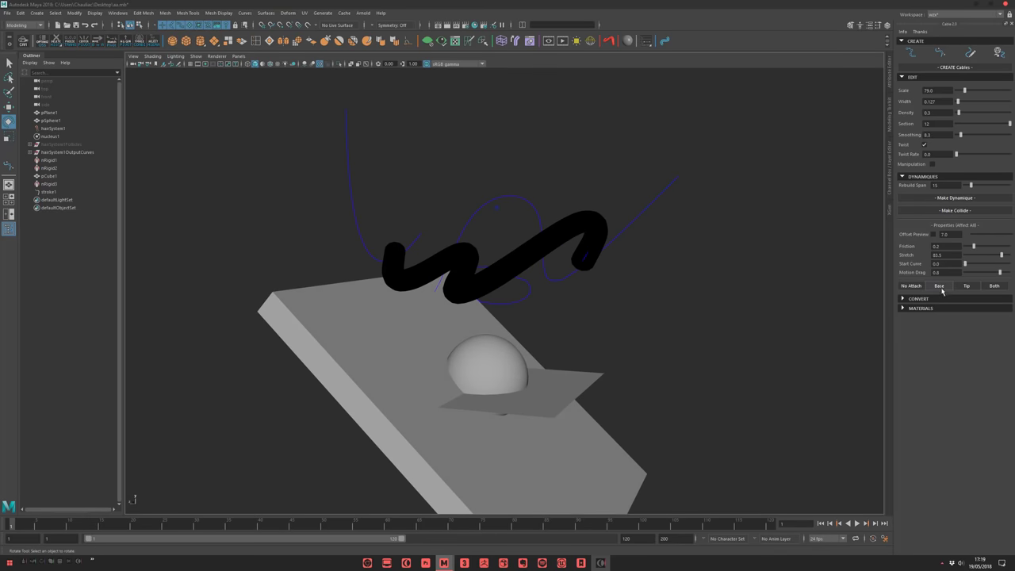
click(857, 524)
click(858, 524)
click(821, 524)
click(857, 524)
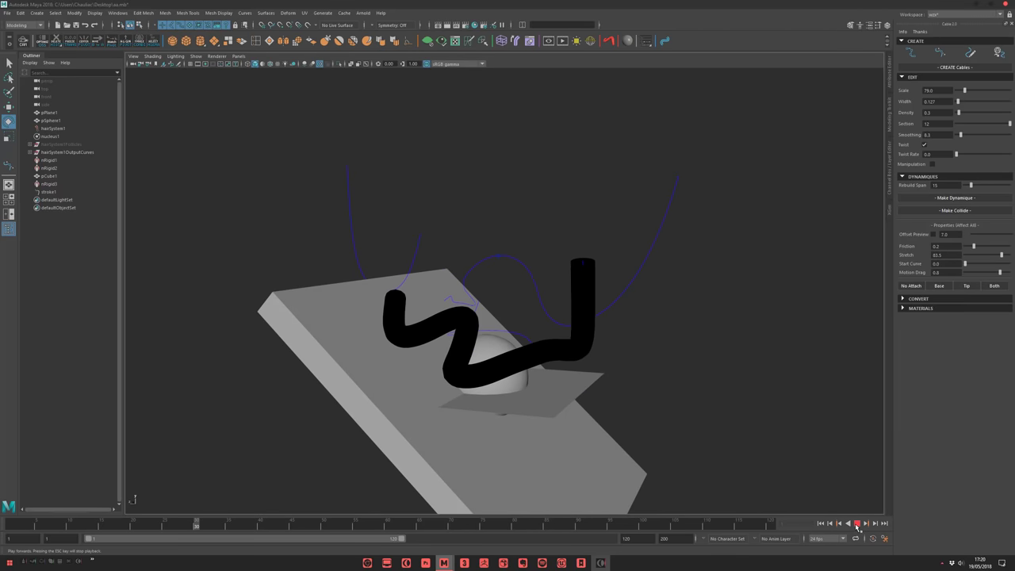
click(857, 525)
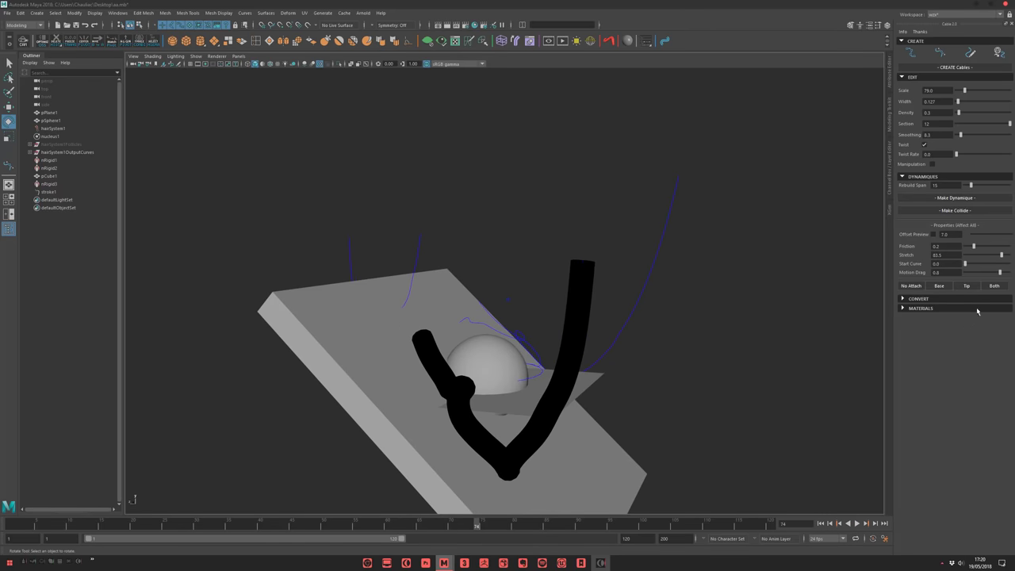
Set Motion Drag to 0.3, play the simulation with that value, and rewind to the first frame.
click(857, 524)
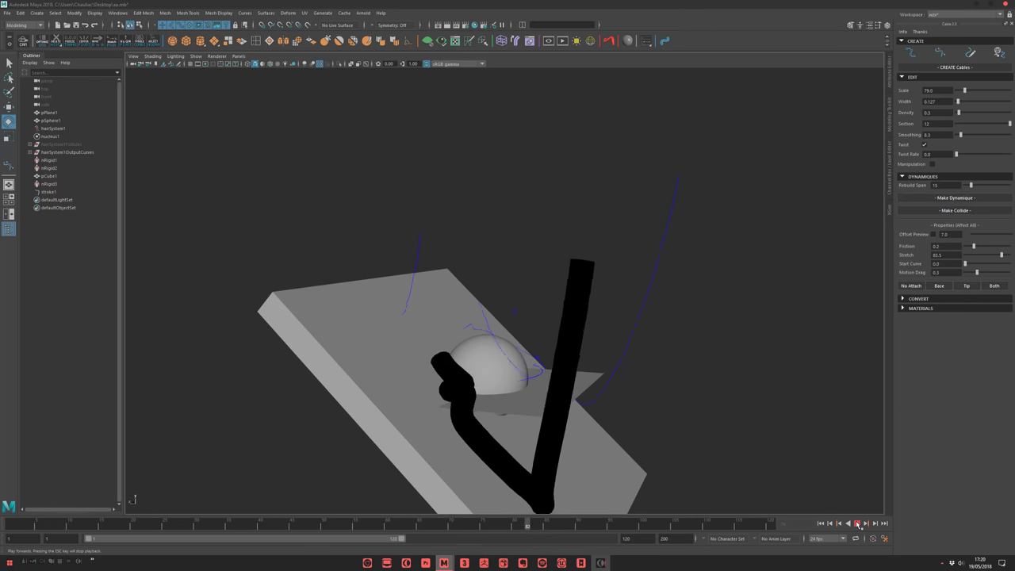
click(821, 523)
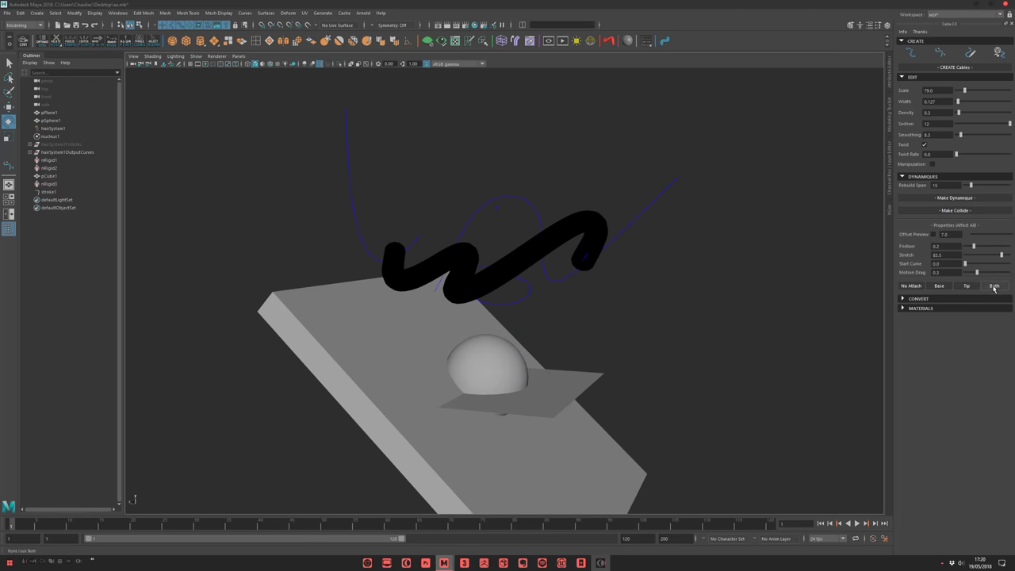
alt+drag(709, 363, 753, 534)
click(857, 523)
click(821, 523)
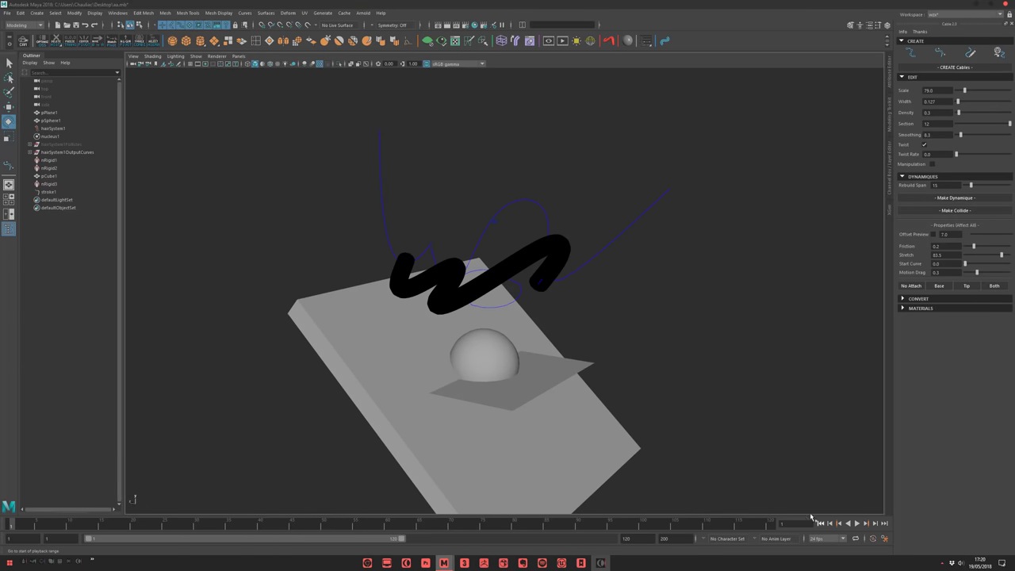
Play the simulation, examine the fallen thick cable up close, and return to the first frame.
alt+drag(811, 366, 789, 340)
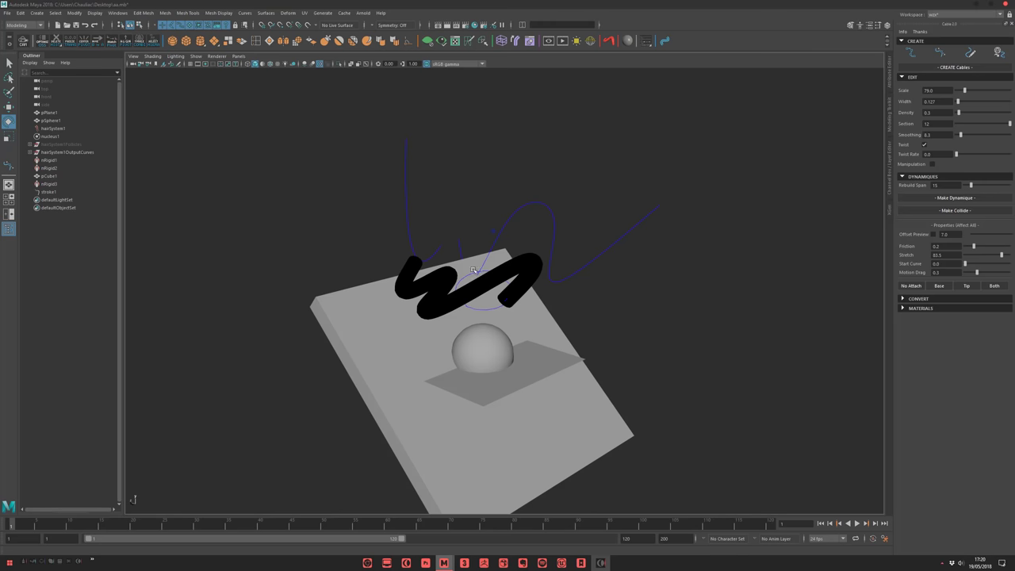
mouse_move(244, 206)
alt+mouse_down()
mouse_move(494, 258)
mouse_move(591, 297)
mouse_move(589, 284)
mouse_move(565, 277)
alt+mouse_up()
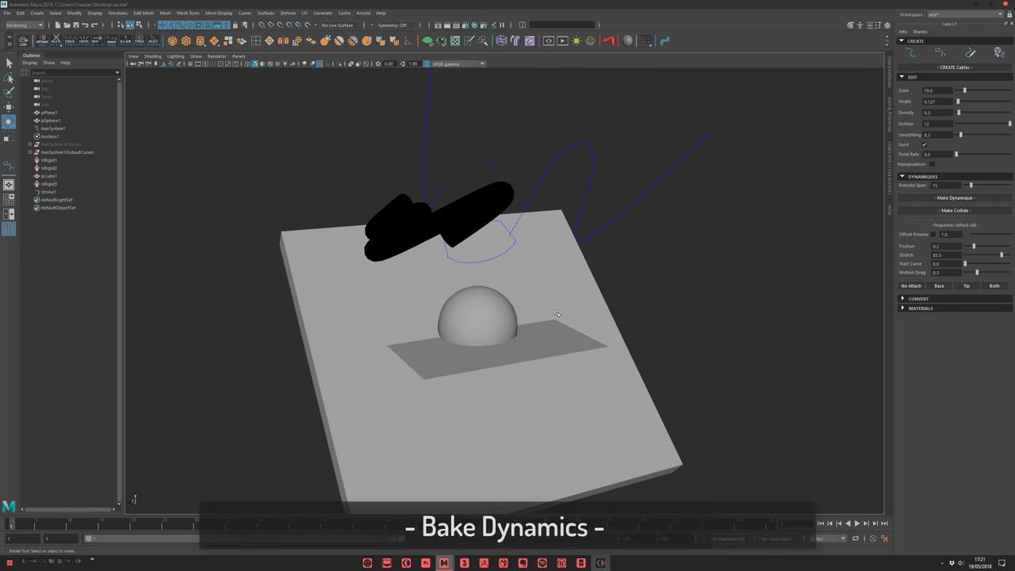
alt+right_drag(554, 307, 724, 406)
click(856, 523)
alt+middle_drag(464, 354, 485, 330)
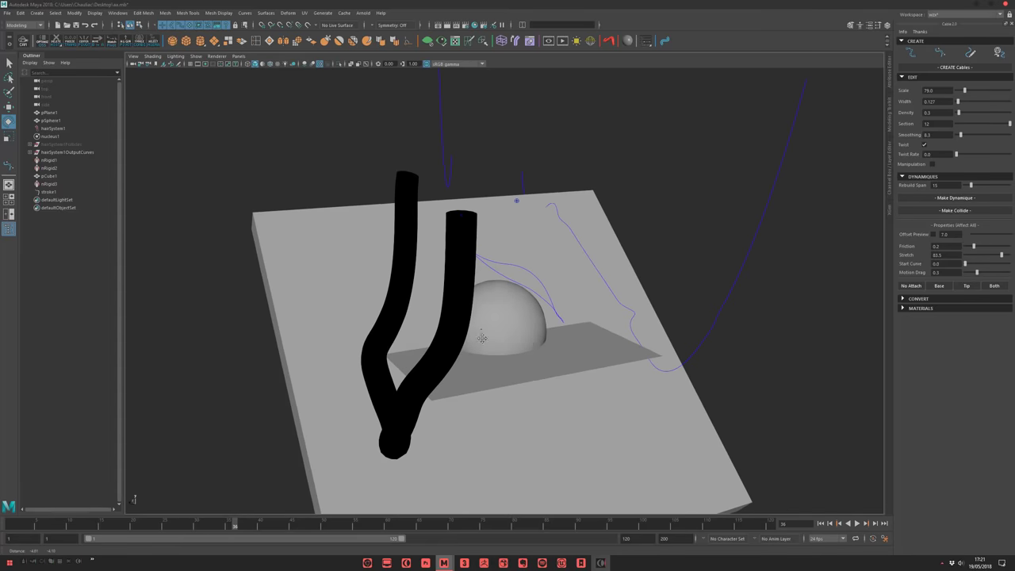
alt+right_drag(484, 331, 539, 357)
alt+drag(523, 353, 571, 372)
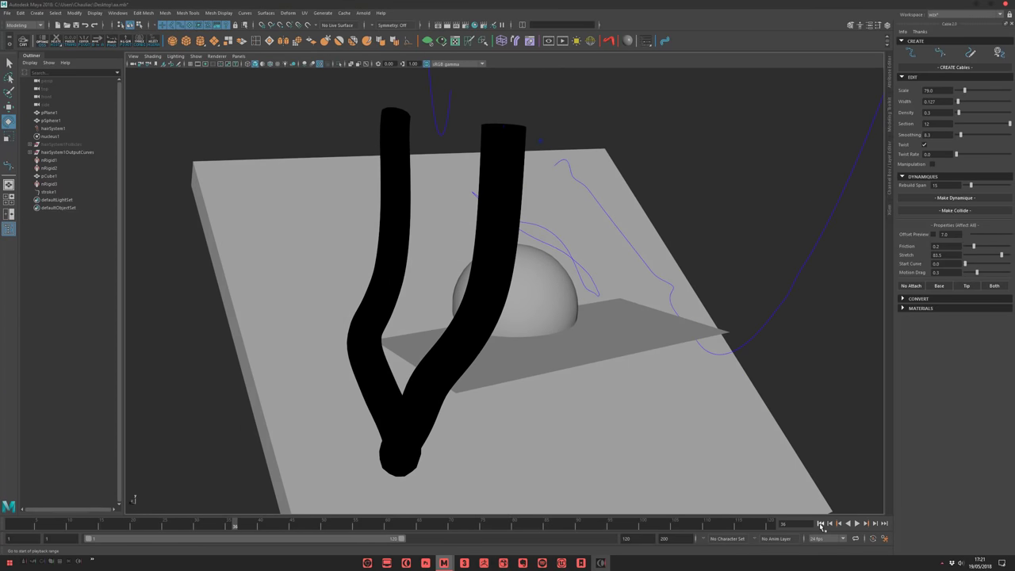
click(820, 523)
Scale the ground plane uniformly to several times its size, and run the simulation so the cables settle.
click(622, 344)
key(r)
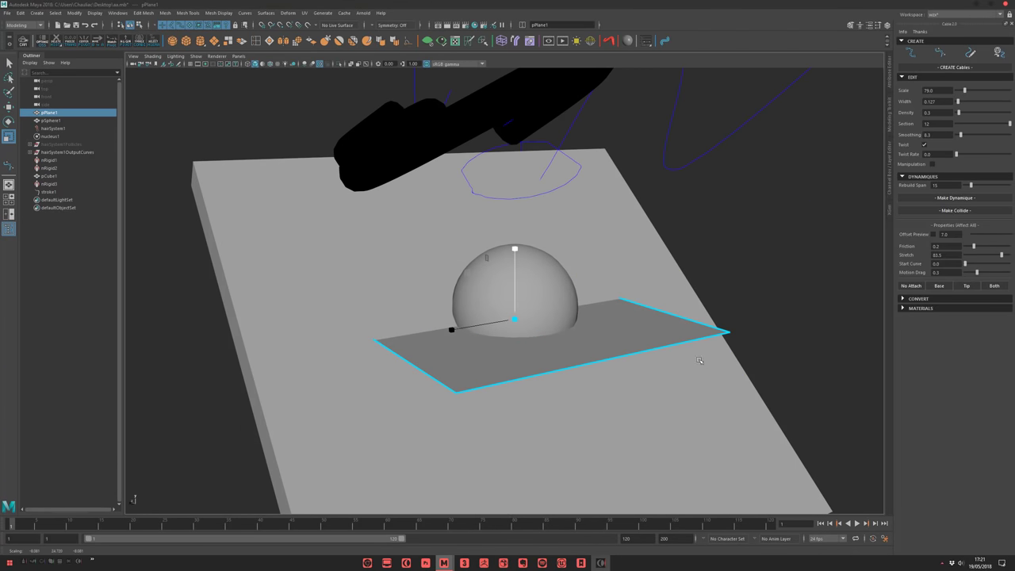
middle_drag(692, 362, 789, 507)
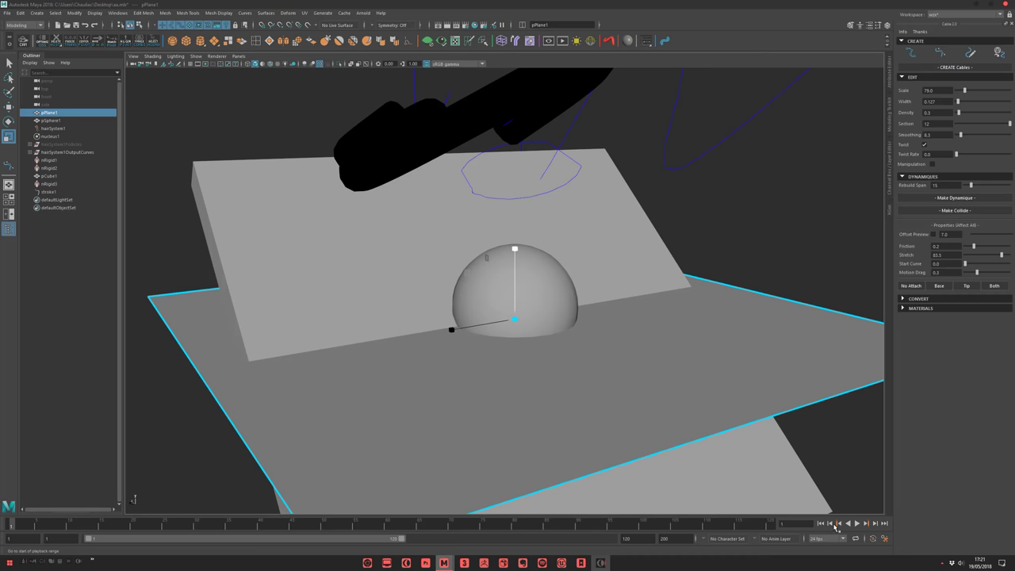
click(856, 523)
click(856, 523)
Select the three remaining dynamic curves and create cables along them.
alt+drag(682, 372, 610, 329)
alt+drag(663, 350, 548, 286)
key(q)
click(548, 286)
shift+click(539, 157)
shift+click(656, 217)
click(952, 68)
key(w)
alt+drag(723, 228, 792, 214)
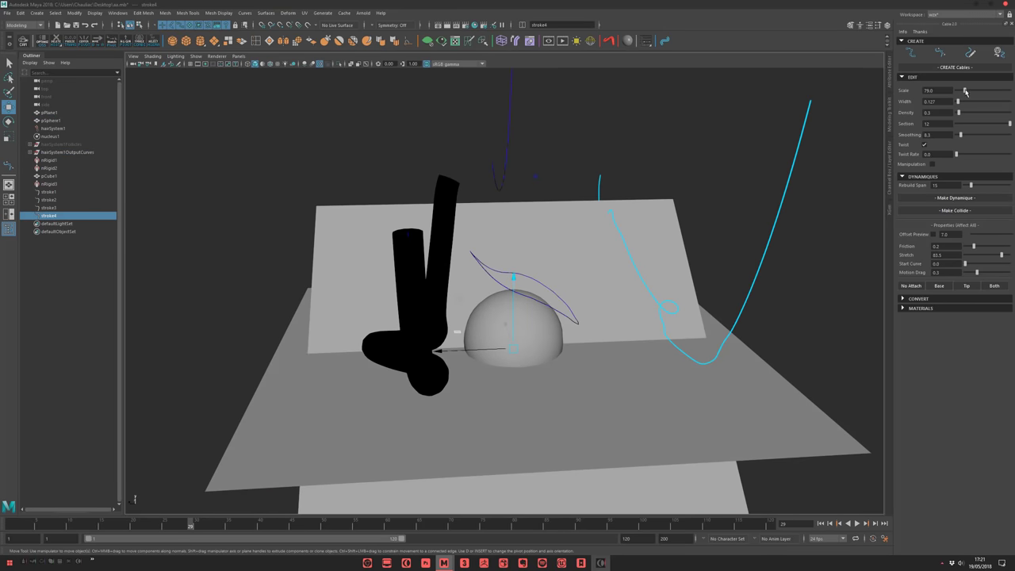
Set the new cables' scale, using 120.4 for the long hanging cable and 30.2 for the small loop over the sphere.
drag(965, 91, 969, 91)
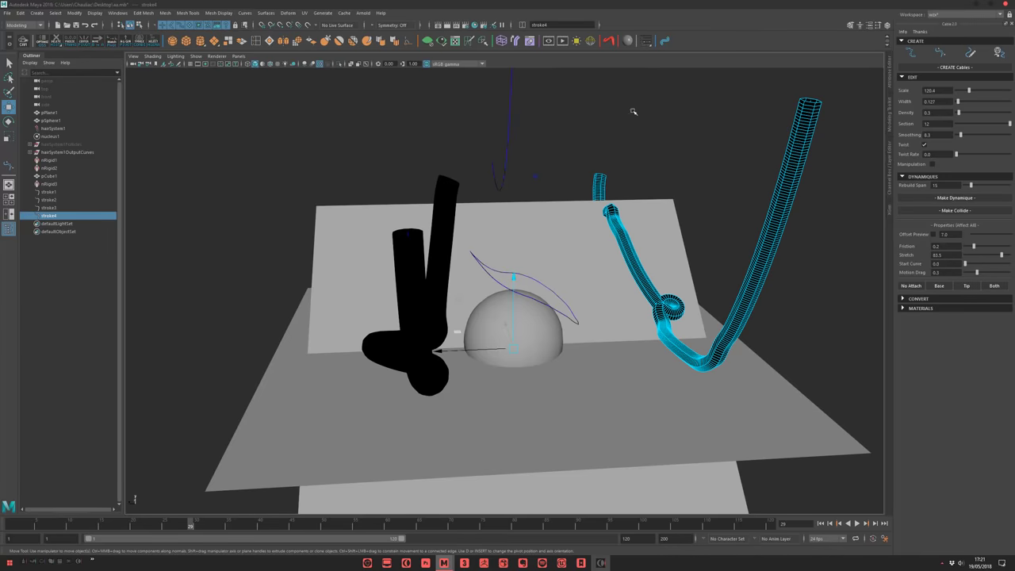
click(498, 106)
mouse_move(969, 90)
mouse_down()
mouse_move(978, 90)
mouse_move(959, 90)
mouse_up()
click(553, 292)
click(714, 195)
Continue the simulation and examine the four cables from several sides.
alt+right_drag(628, 234, 594, 240)
mouse_move(583, 244)
alt+mouse_down()
mouse_move(646, 257)
mouse_move(573, 261)
alt+mouse_up()
alt+right_drag(573, 261, 626, 265)
click(856, 523)
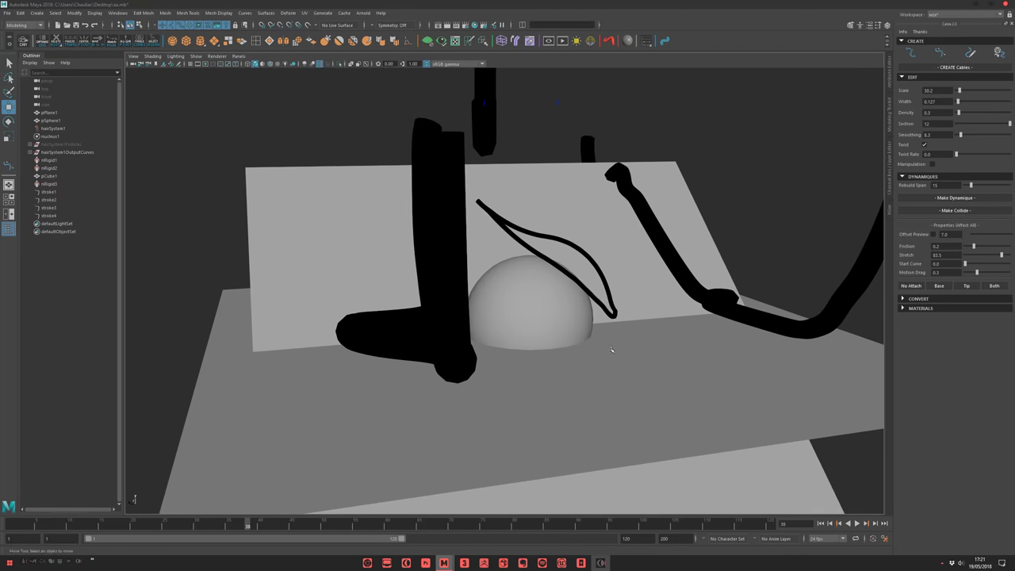
alt+drag(634, 237, 737, 204)
Select the thick cable in front of the sphere and bake it to a mesh with its history kept.
click(590, 243)
click(919, 177)
click(920, 187)
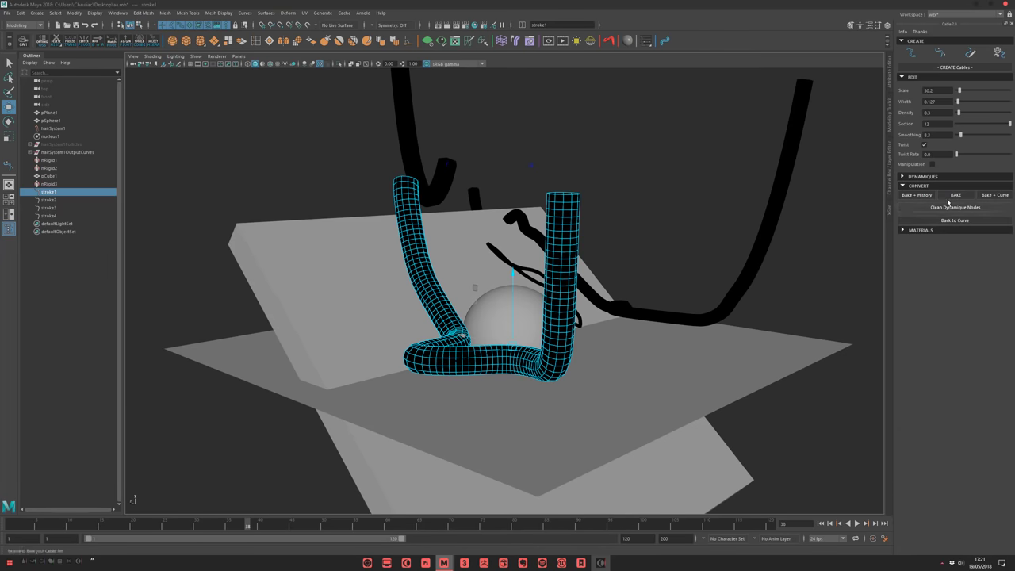
alt+drag(626, 281, 734, 271)
alt+middle_drag(678, 234, 654, 242)
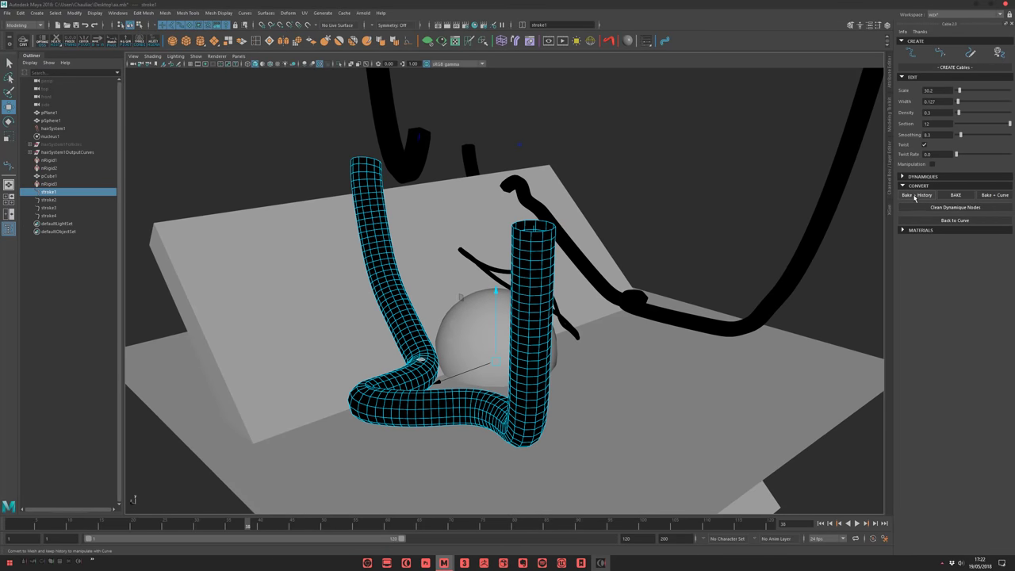
click(913, 199)
alt+drag(615, 266, 646, 296)
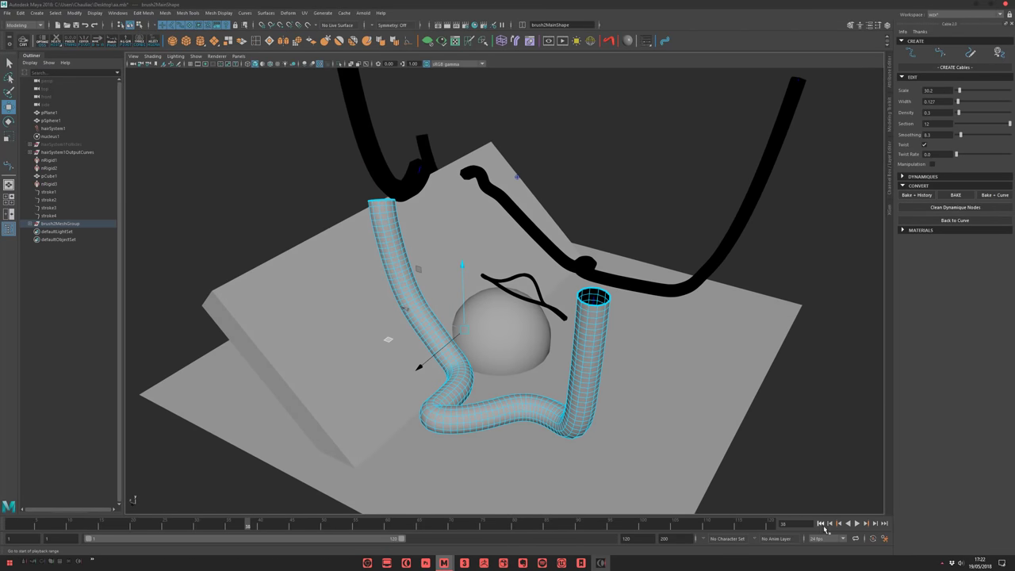
Replay the simulation from the first frame to check how the mesh baked with history behaves.
click(821, 523)
click(856, 523)
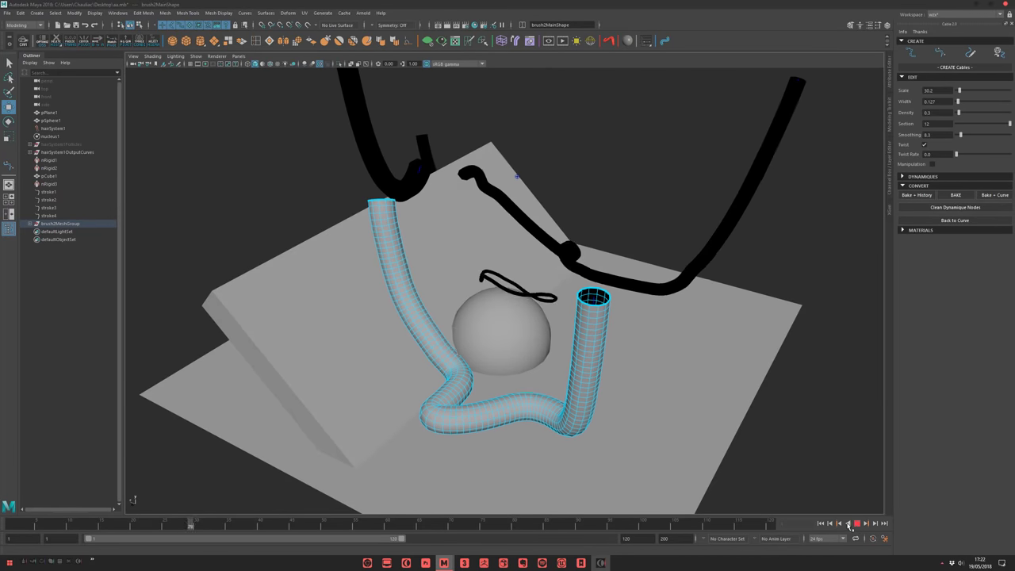
click(856, 523)
alt+middle_drag(474, 339, 465, 304)
alt+drag(465, 304, 487, 290)
alt+right_drag(448, 307, 470, 310)
Expand the baked cable's mesh group, apply the shiny plastic material to the mesh, and turn on textured viewport display.
click(33, 223)
click(625, 175)
click(630, 231)
mouse_move(630, 233)
right_down()
mouse_move(644, 454)
mouse_move(678, 449)
mouse_move(642, 450)
mouse_move(749, 373)
right_up()
click(902, 231)
click(939, 241)
alt+drag(718, 317, 275, 91)
click(277, 65)
alt+drag(387, 176, 450, 204)
Replay the simulation from the first frame to examine the green plastic cable's motion.
click(826, 524)
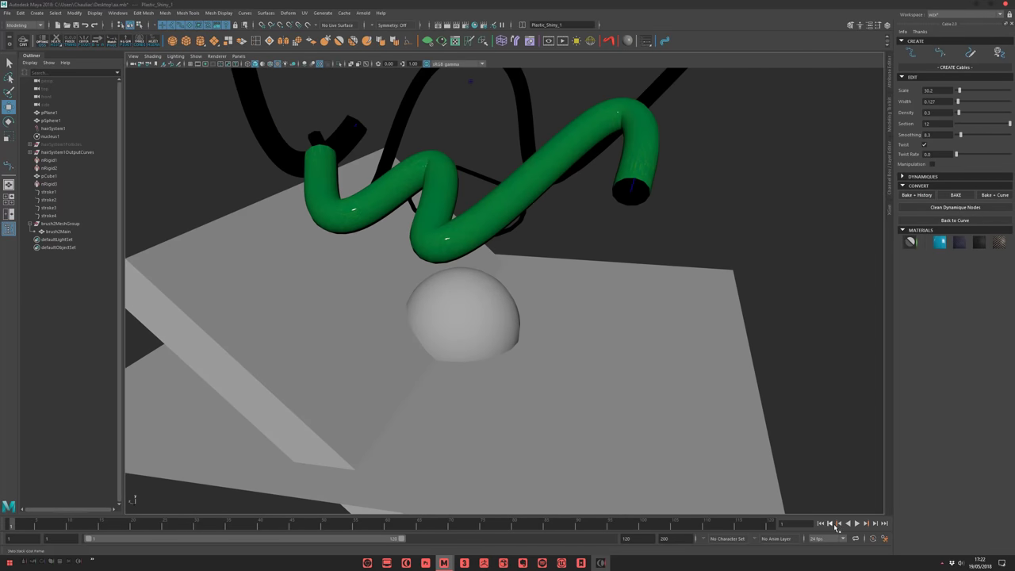
click(857, 523)
click(856, 523)
alt+drag(523, 332, 586, 316)
alt+drag(490, 272, 515, 232)
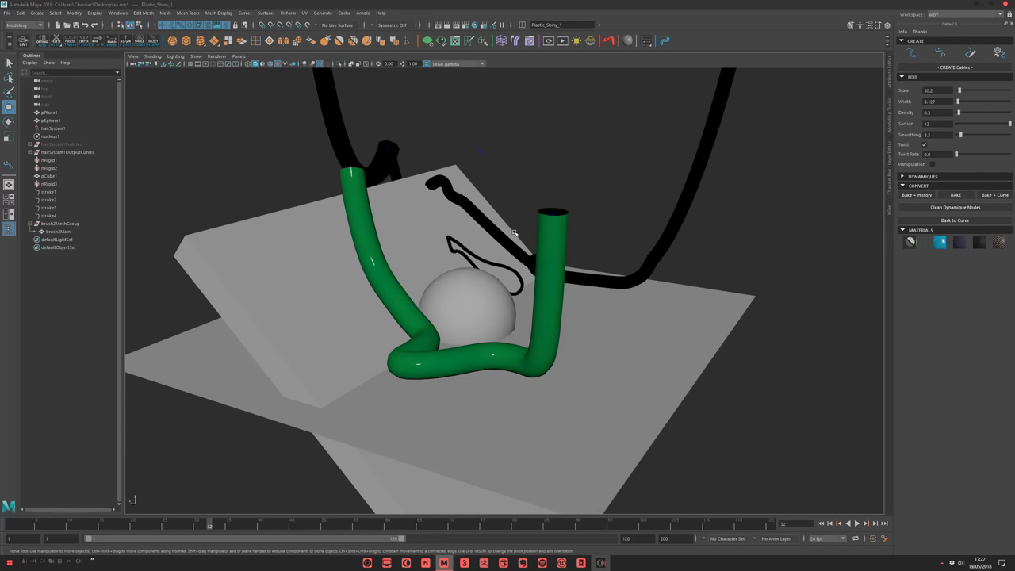
mouse_move(552, 268)
alt+mouse_down()
mouse_move(614, 274)
mouse_move(544, 274)
alt+mouse_up()
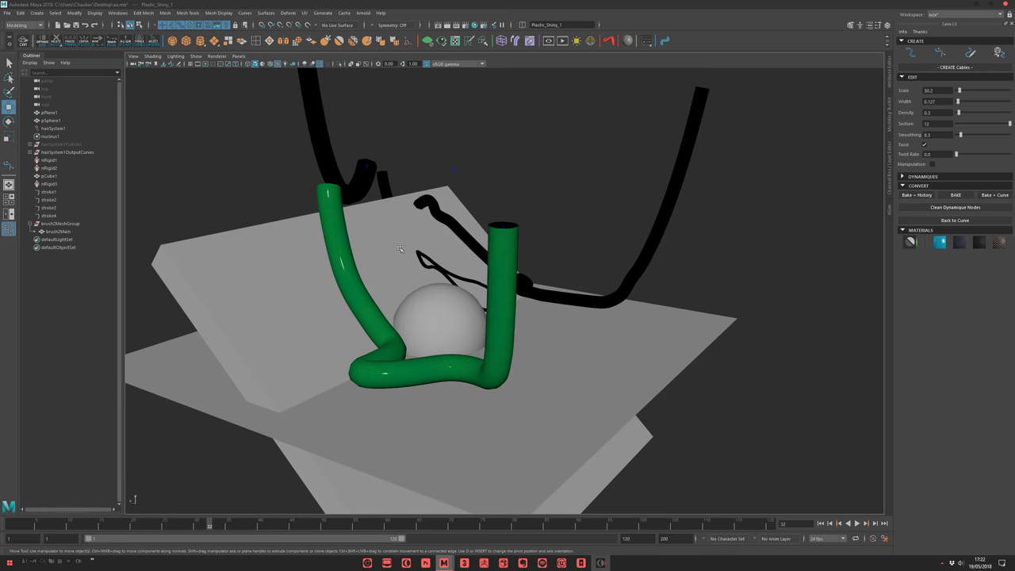
Select the long hanging cable beside the slab and bake it to a mesh without history.
click(679, 180)
alt+drag(698, 206, 852, 240)
click(956, 196)
alt+drag(769, 227, 769, 311)
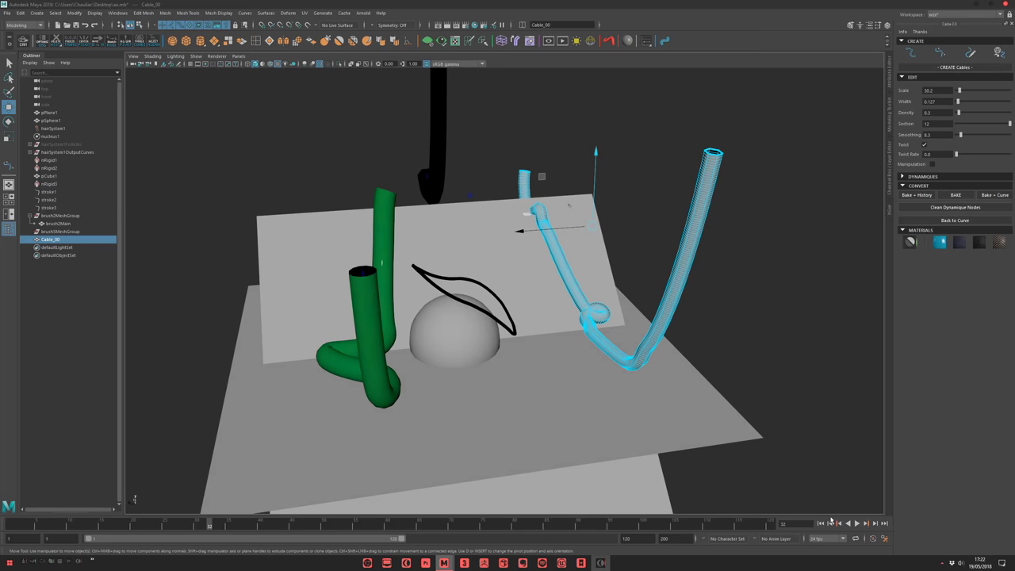
Play the simulation to compare the cable baked without history with the dynamic ones, examining it from several sides.
click(829, 523)
click(857, 523)
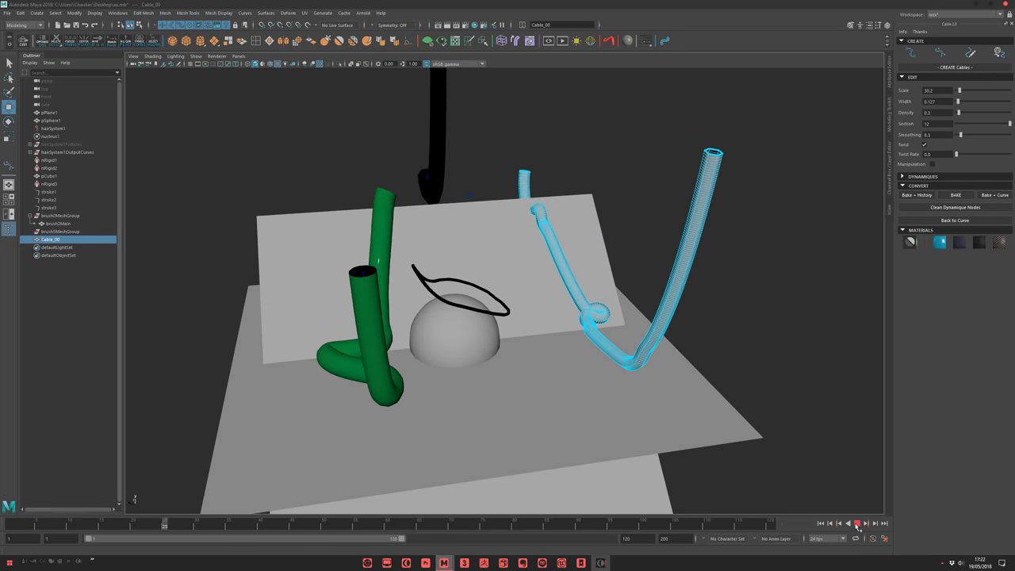
click(857, 524)
alt+drag(541, 177, 714, 267)
middle_drag(692, 252, 770, 225)
alt+drag(769, 225, 563, 232)
alt+middle_drag(564, 233, 648, 219)
alt+drag(649, 219, 708, 209)
alt+middle_drag(708, 210, 757, 277)
alt+drag(757, 278, 773, 249)
Select the hanging back cable and the loop over the sphere, and bake both to meshes without history.
click(351, 137)
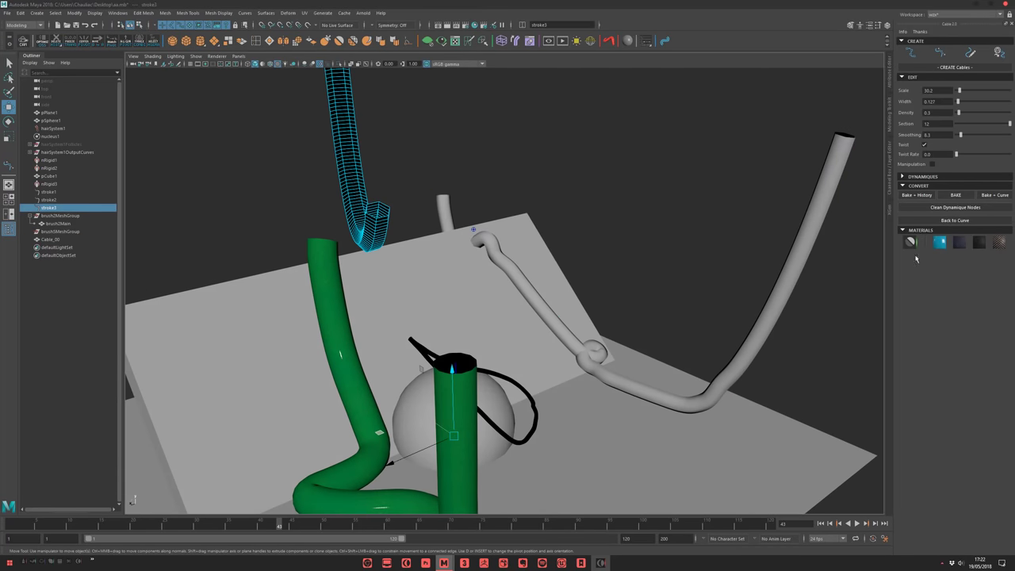
alt+drag(573, 231, 553, 282)
alt+drag(641, 230, 423, 151)
shift+drag(521, 193, 562, 210)
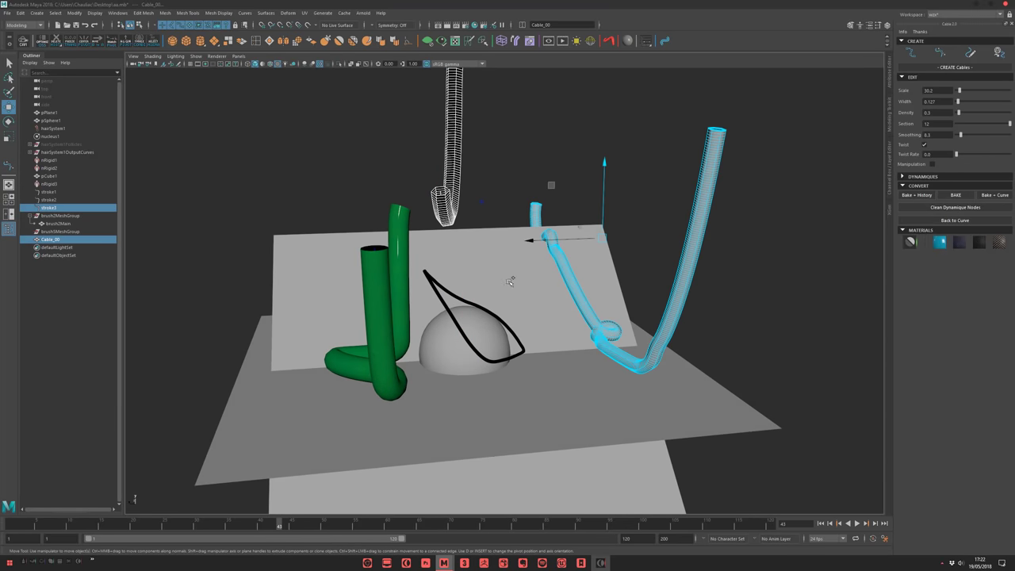
click(435, 287)
click(394, 229)
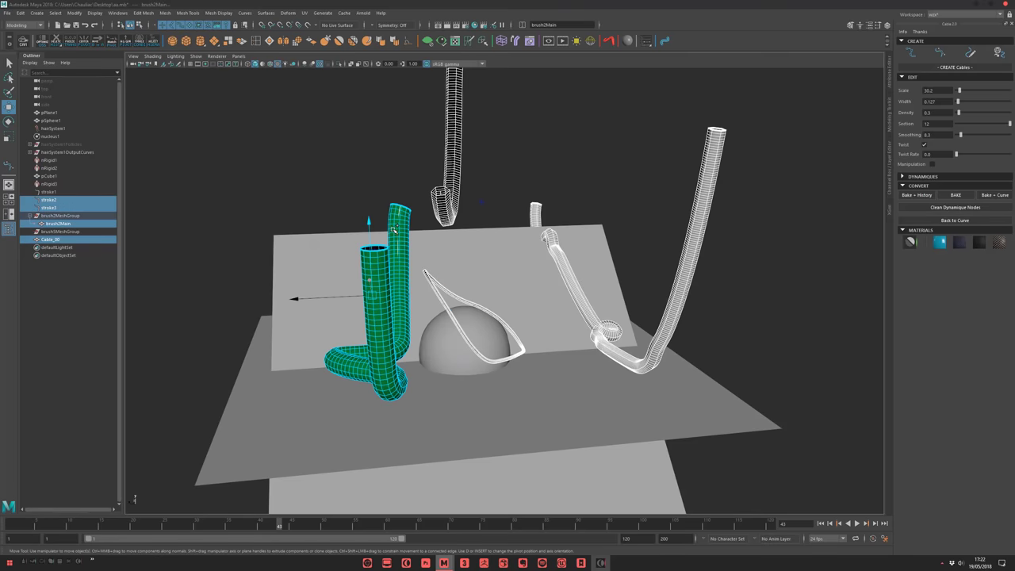
key(ctrl+z)
click(953, 197)
click(696, 250)
key(ctrl+z)
key(ctrl+z)
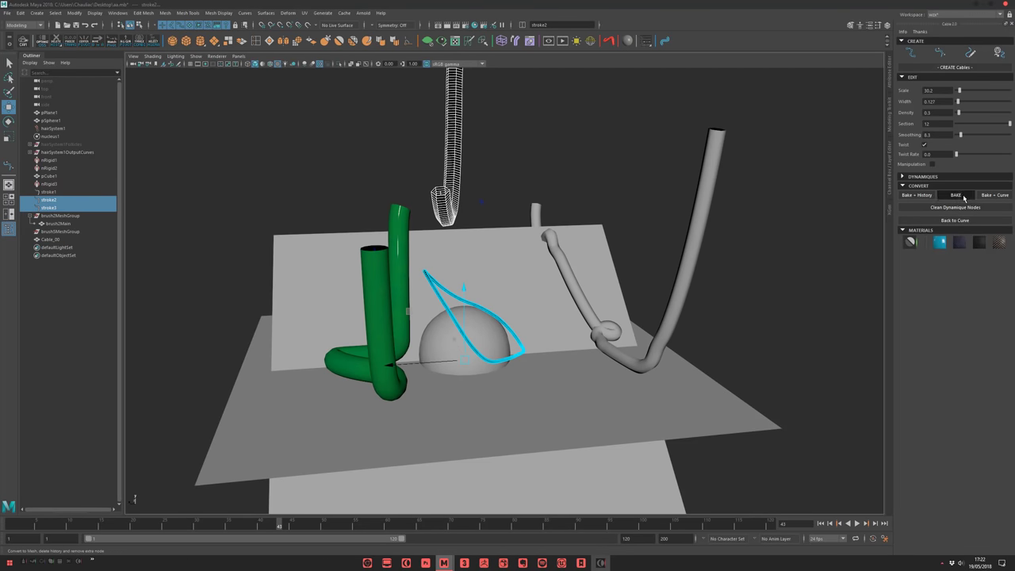
click(955, 195)
alt+drag(547, 194, 583, 210)
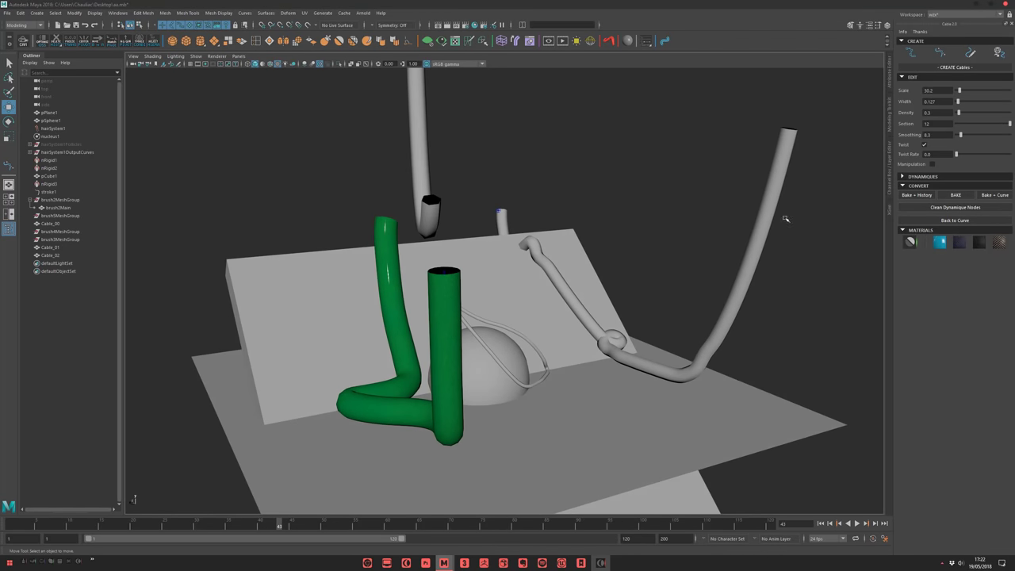
Clear the selection, clean the dynamic nodes out of the scene, and return to the first frame.
alt+drag(424, 236, 656, 333)
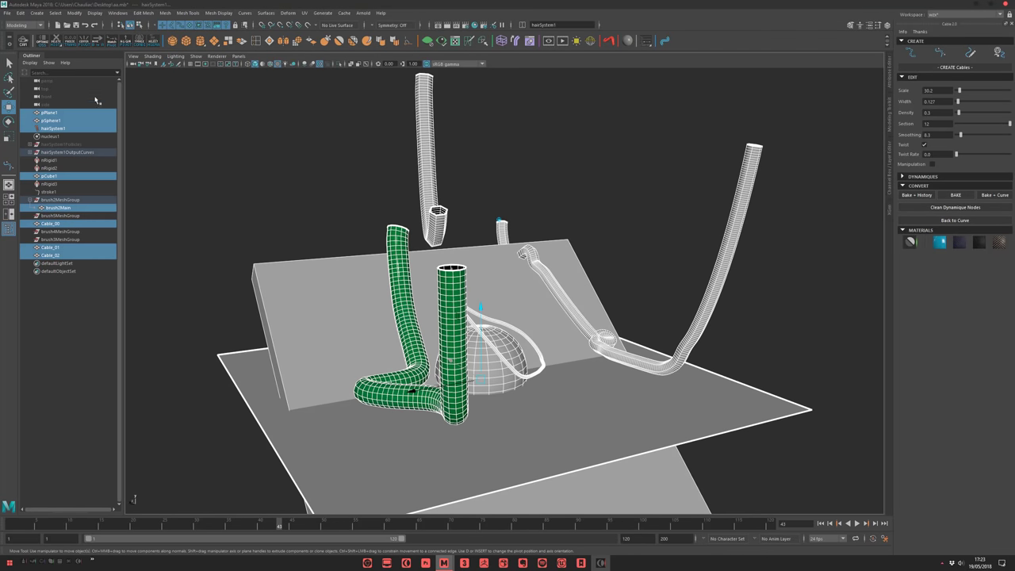
click(236, 160)
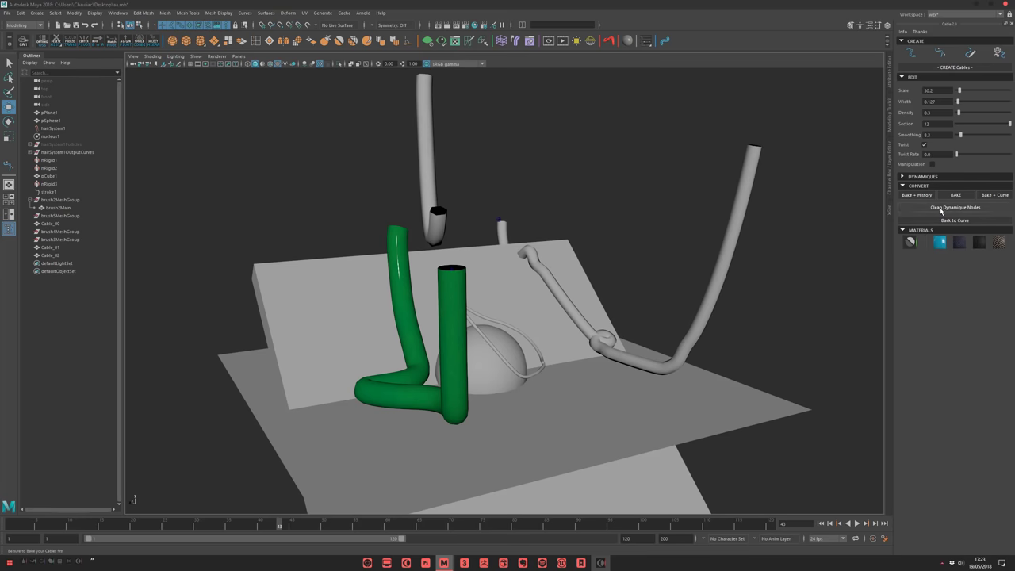
click(899, 207)
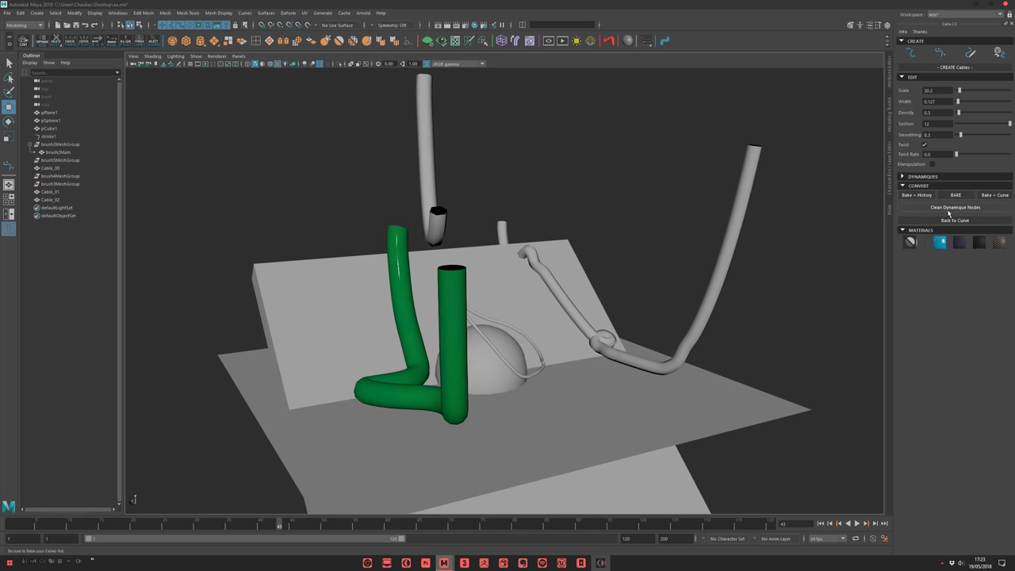
alt+middle_drag(468, 279, 470, 277)
alt+drag(470, 276, 590, 324)
click(821, 526)
Select the green baked cable, examine it from several sides among the other meshes, and deselect it.
alt+middle_drag(605, 375, 622, 279)
scroll(580, 270, up, 3)
click(518, 220)
mouse_move(518, 230)
alt+mouse_down()
mouse_move(514, 341)
mouse_move(448, 298)
mouse_move(380, 282)
alt+mouse_up()
alt+drag(641, 313, 699, 252)
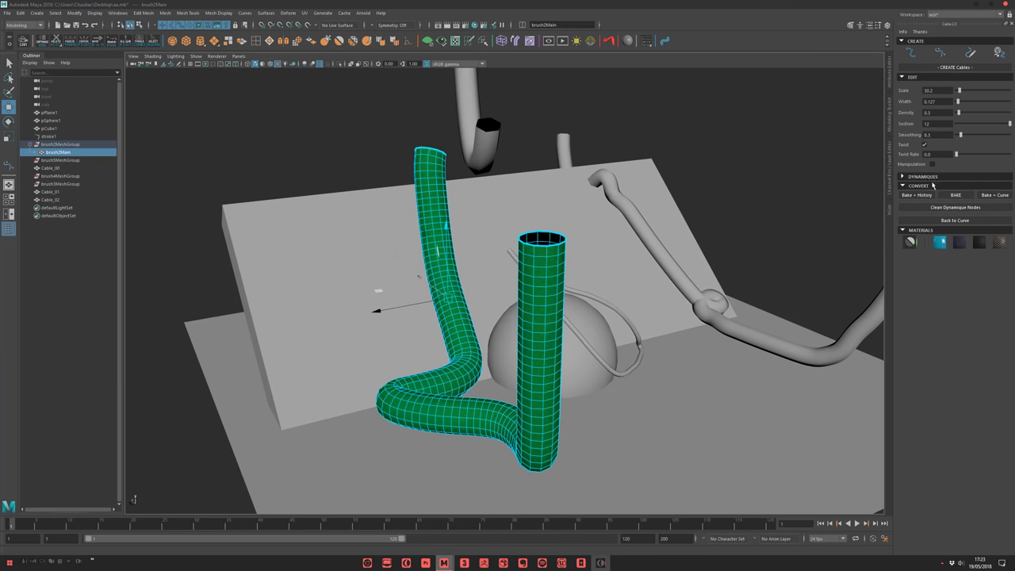
mouse_move(639, 230)
alt+mouse_down()
mouse_move(623, 248)
mouse_move(504, 247)
mouse_move(574, 188)
alt+mouse_up()
alt+right_drag(598, 214, 539, 199)
key(q)
click(544, 200)
mouse_move(602, 214)
alt+mouse_down()
mouse_move(542, 210)
mouse_move(575, 236)
mouse_move(567, 253)
alt+mouse_up()
click(602, 292)
click(608, 230)
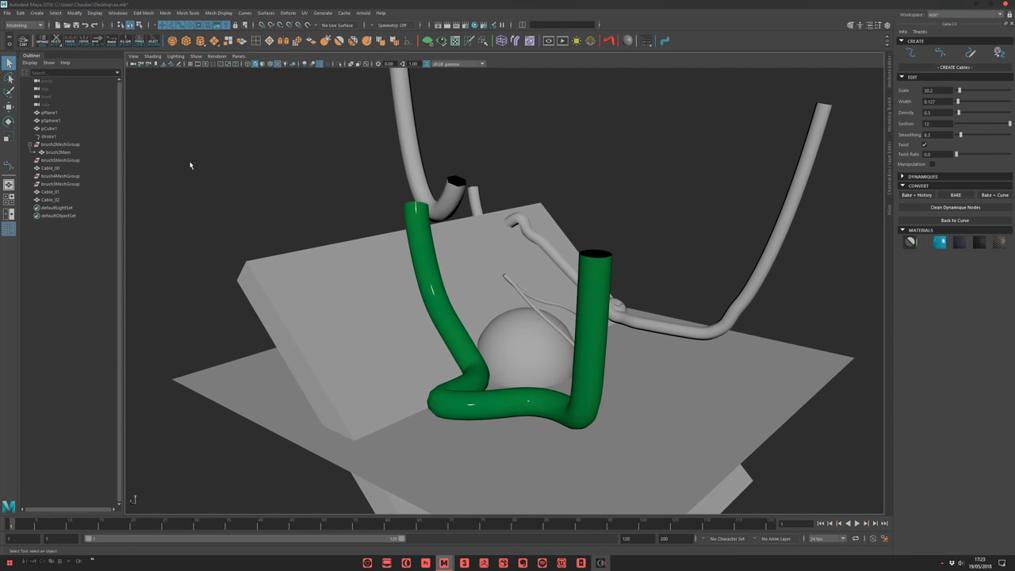
Check the mesh groups left over from baking by selecting them, and clear the selection.
click(50, 178)
click(69, 181)
click(201, 156)
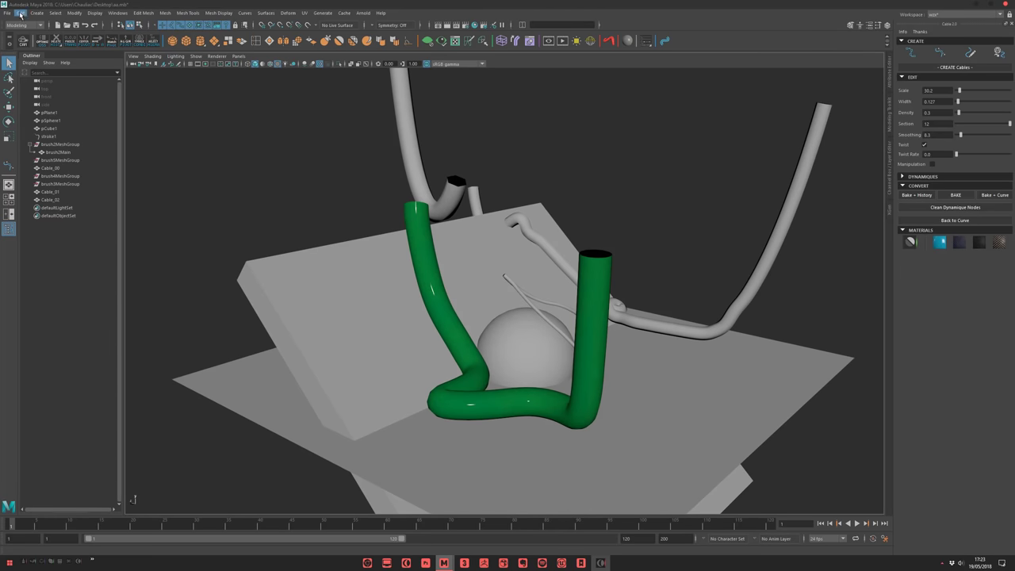